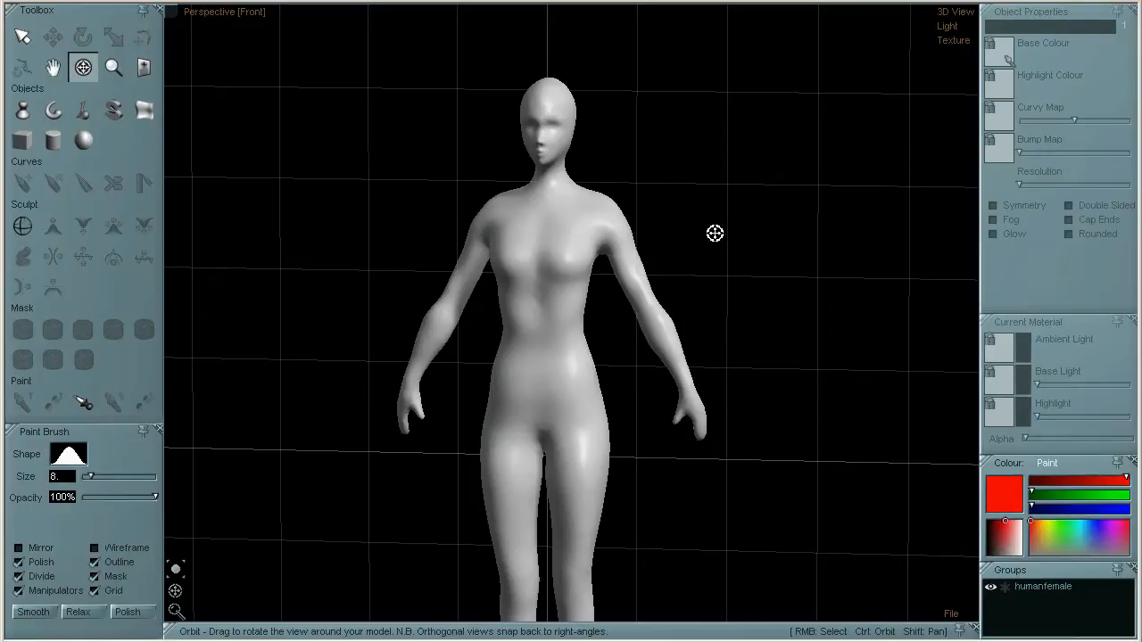
Select the humanfemale figure, turn off its outline and show its wireframe mesh
left_click_drag(705, 220, 760, 216, "shift")
left_click_drag(837, 217, 776, 253, "shift")
scroll(680, 221, "up", 4)
left_click(1078, 591)
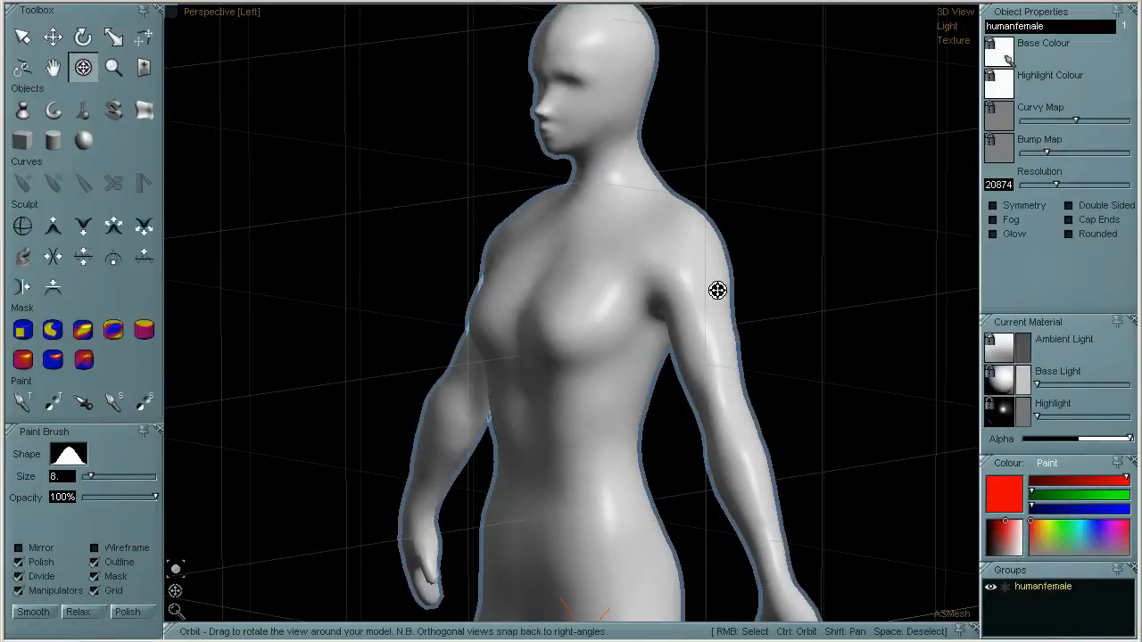
left_click_drag(717, 290, 705, 342)
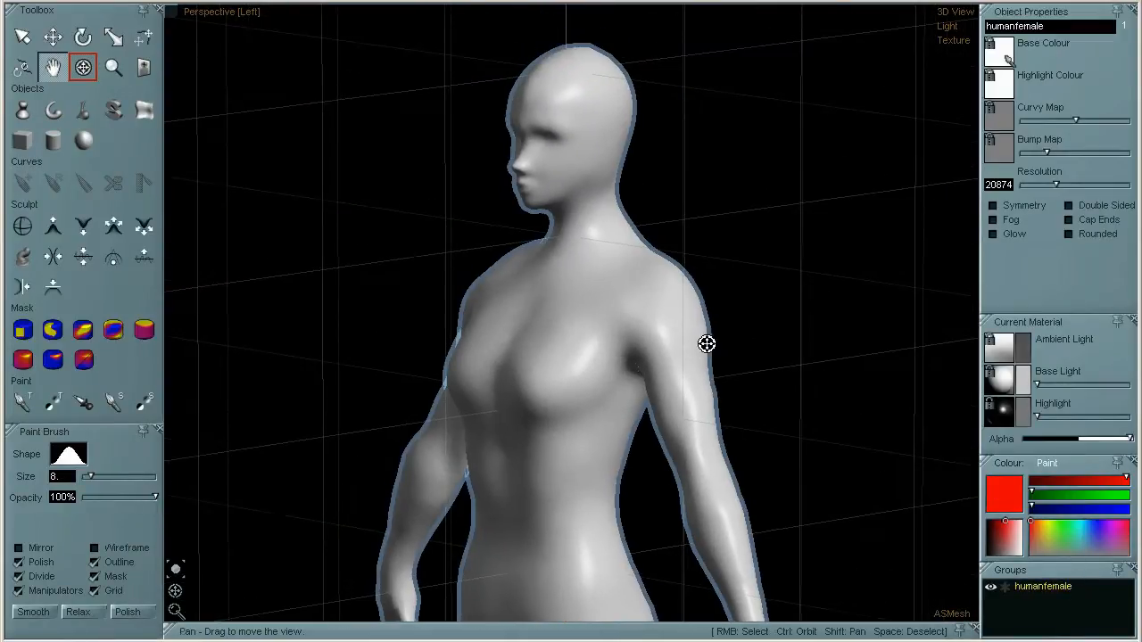
left_click(96, 562)
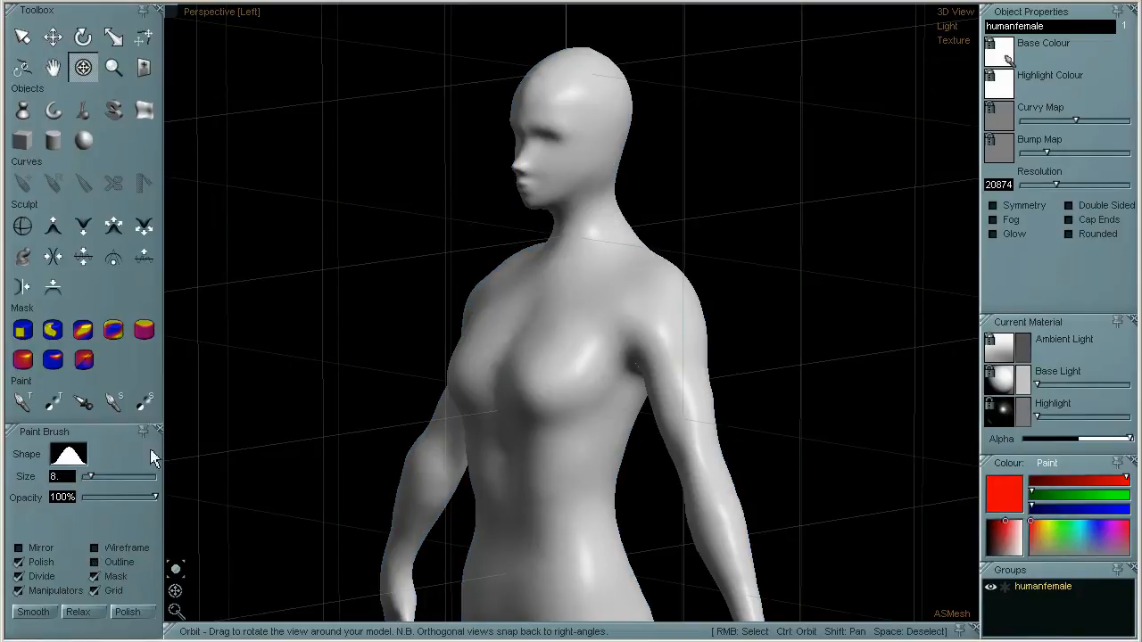
left_click(95, 548)
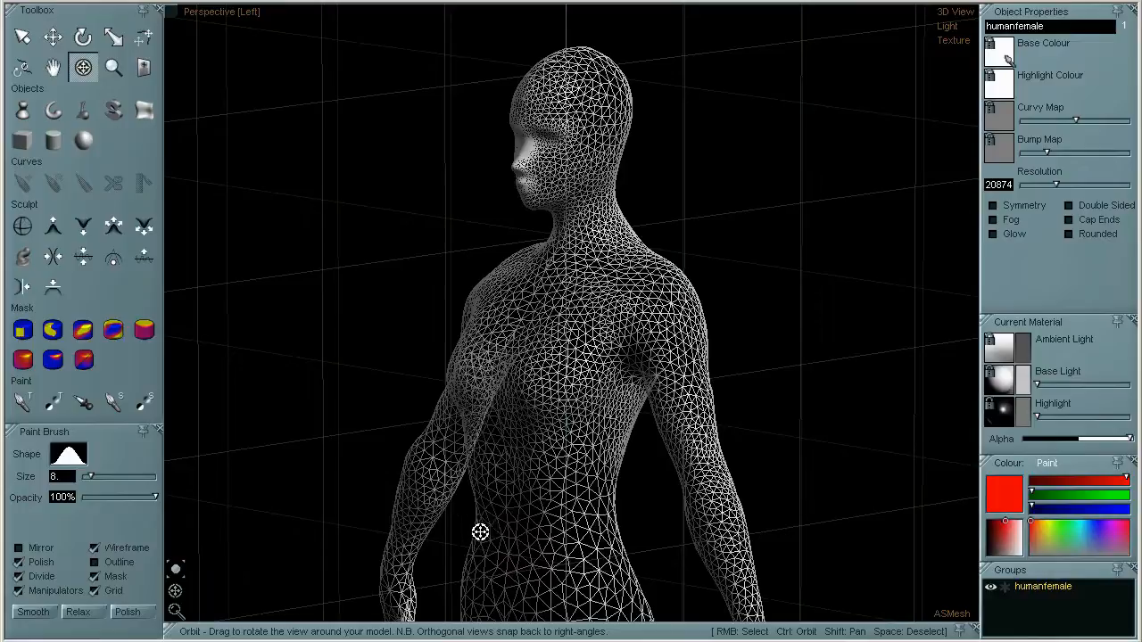
Paint a mask with the Mask Brush over the dense mesh strip down the back of the head and neck
left_click_drag(591, 350, 576, 339)
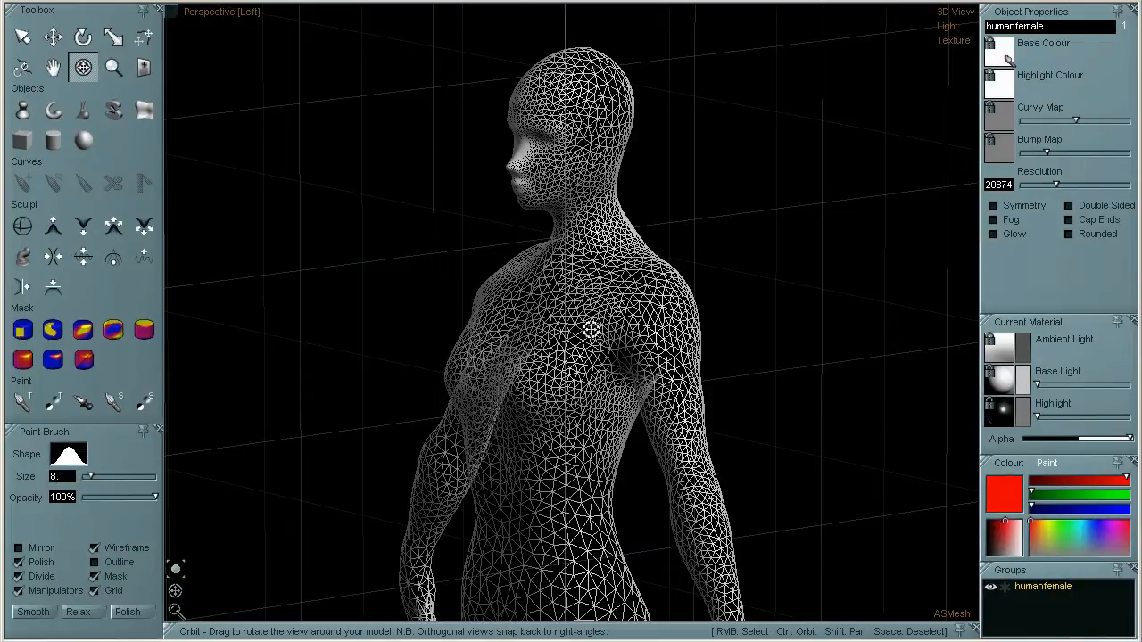
left_click_drag(744, 339, 682, 375, "shift")
left_click_drag(682, 375, 706, 421, "shift")
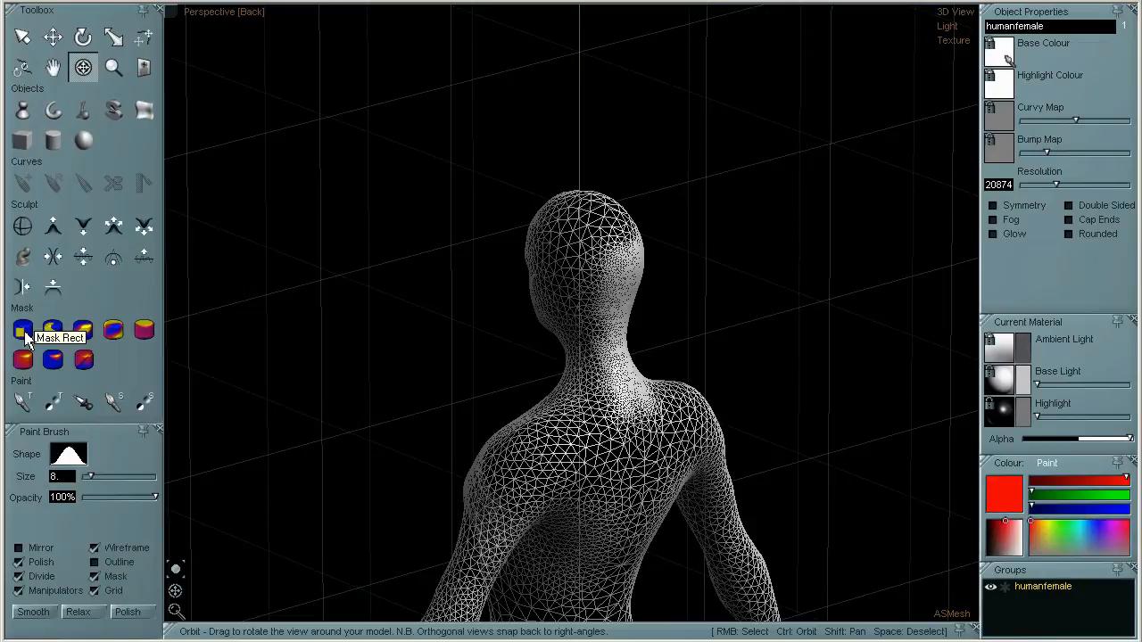
left_click(83, 332)
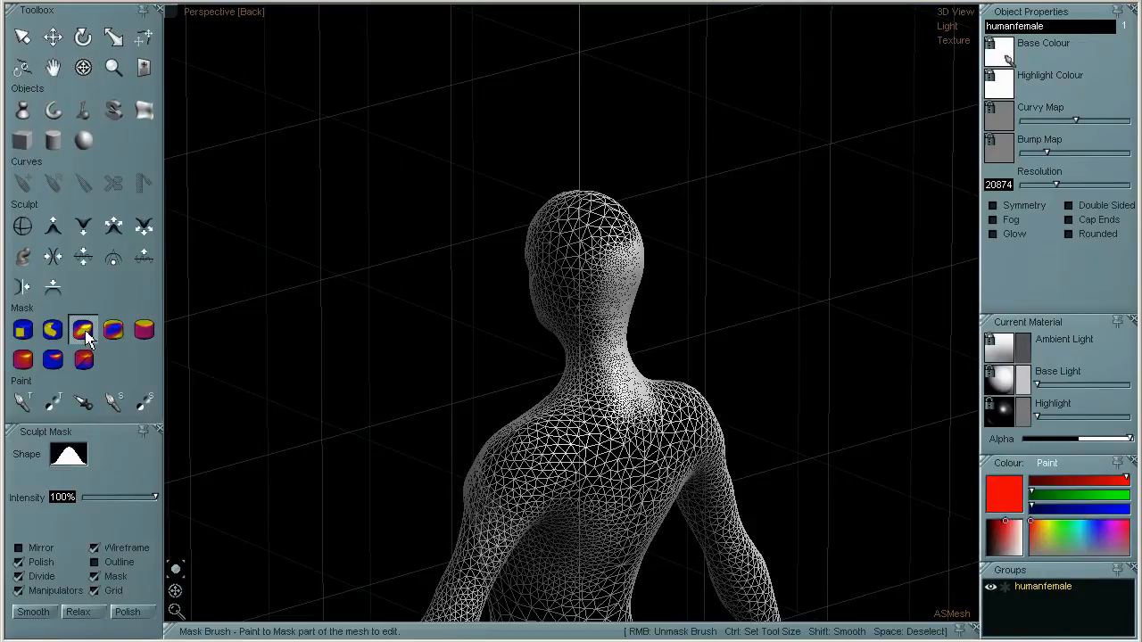
left_click(22, 228)
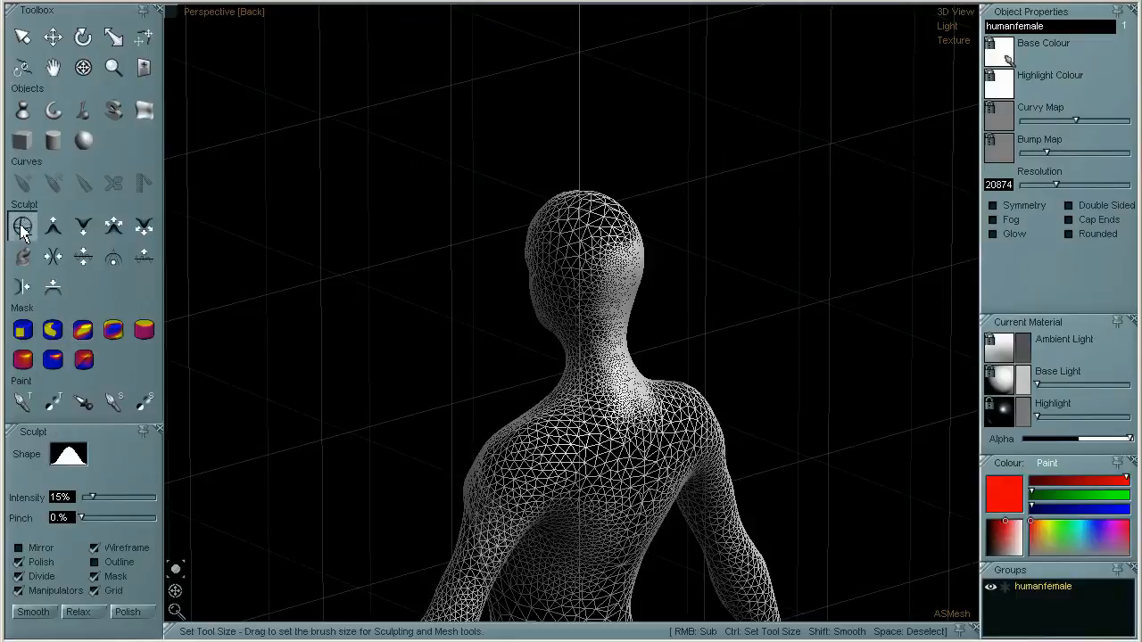
left_click(82, 334)
mouse_move(627, 394)
left_mouse_down()
mouse_move(615, 323)
mouse_move(630, 262)
mouse_move(622, 365)
mouse_move(646, 412)
left_mouse_up()
Mask a small rectangle on the upper back with Mask Rect, inspect it from several sides, and clear the mask
left_click(23, 331)
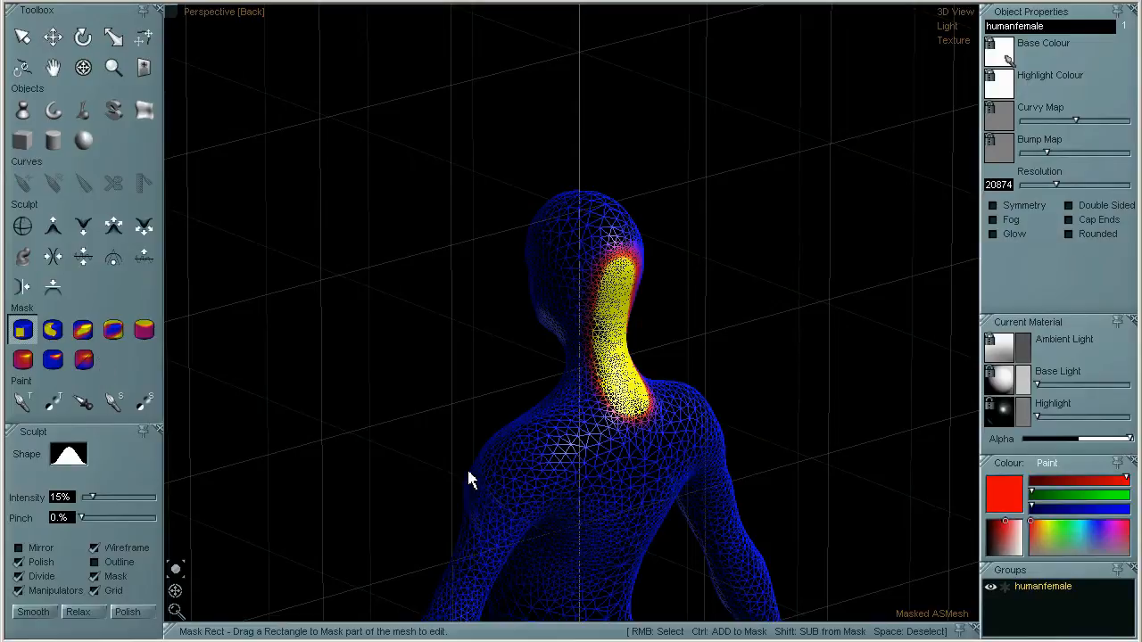
left_click_drag(529, 460, 578, 496)
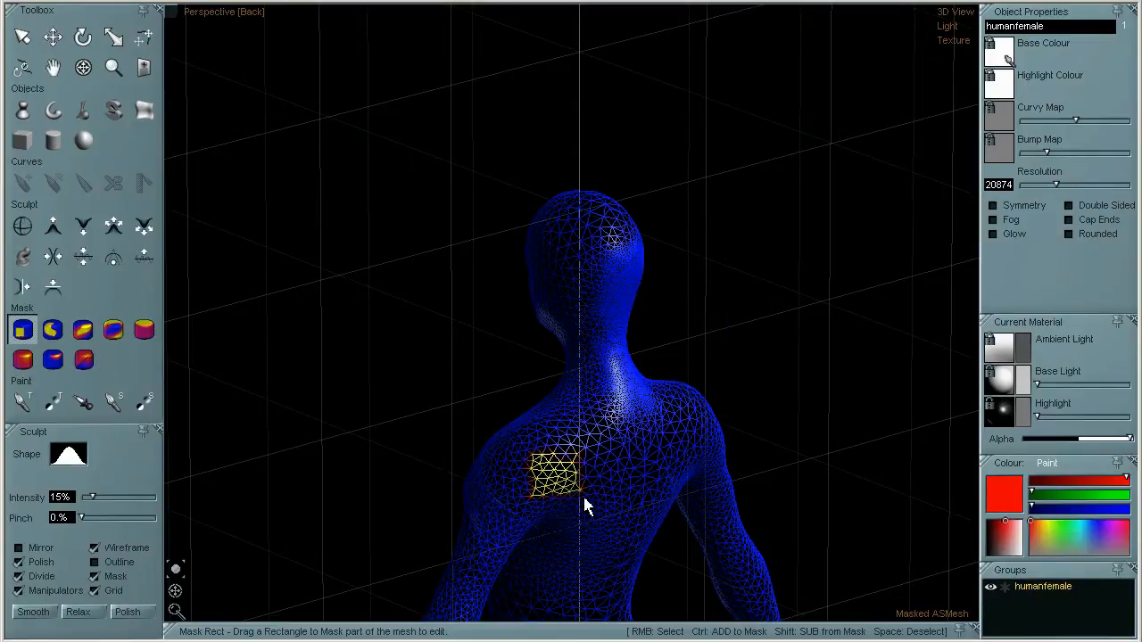
middle_click_drag(565, 482, 649, 385)
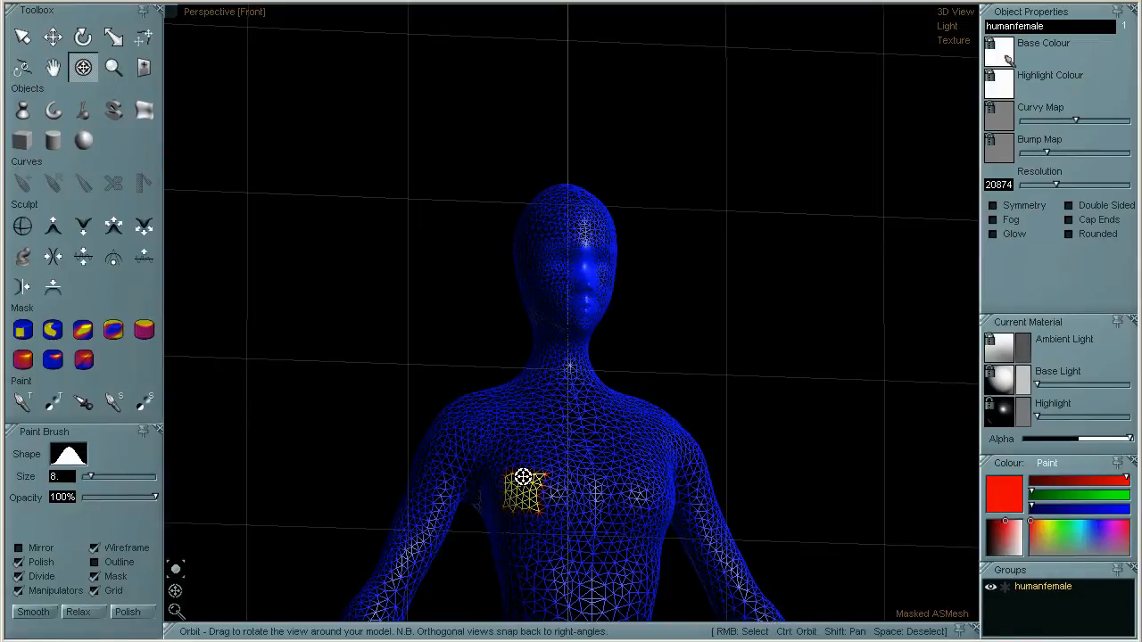
left_click_drag(532, 477, 597, 462)
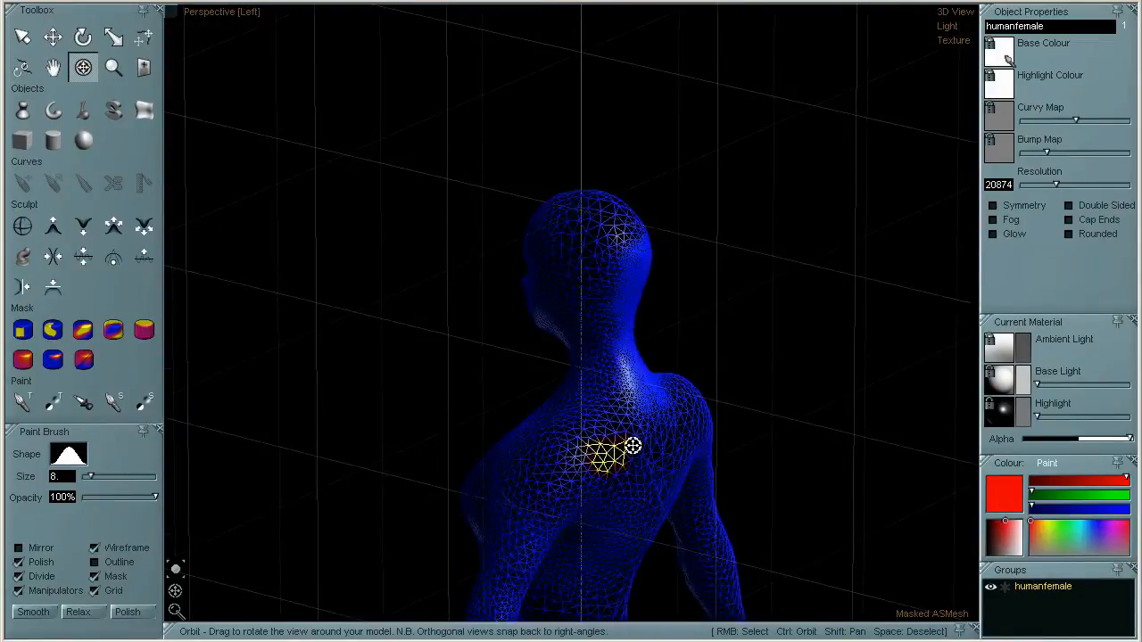
left_click_drag(813, 377, 712, 348)
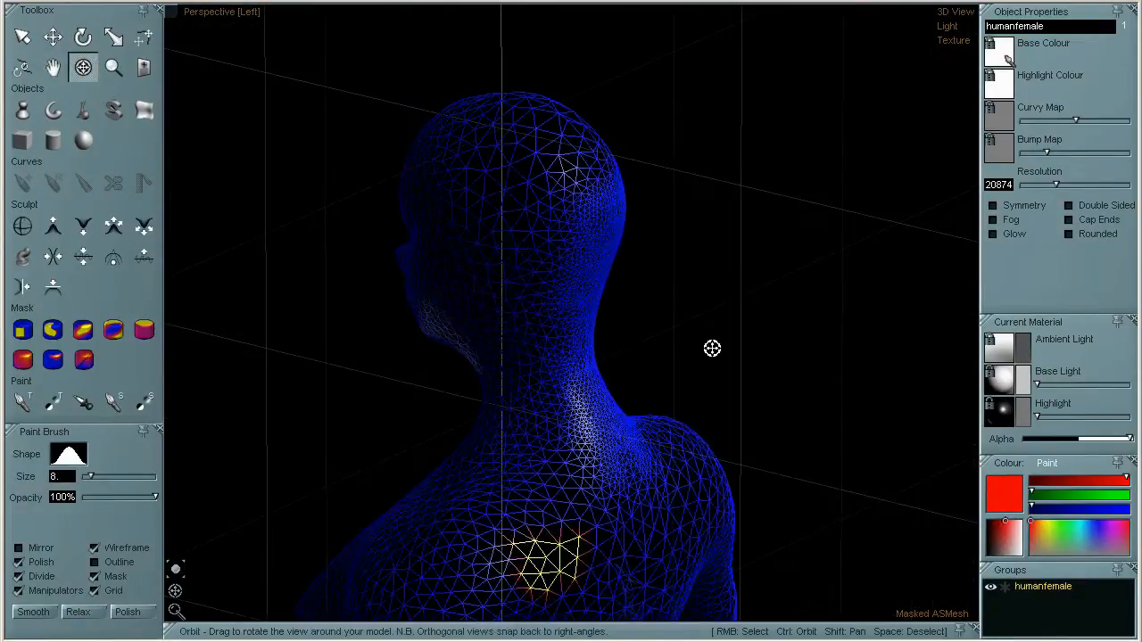
key("space")
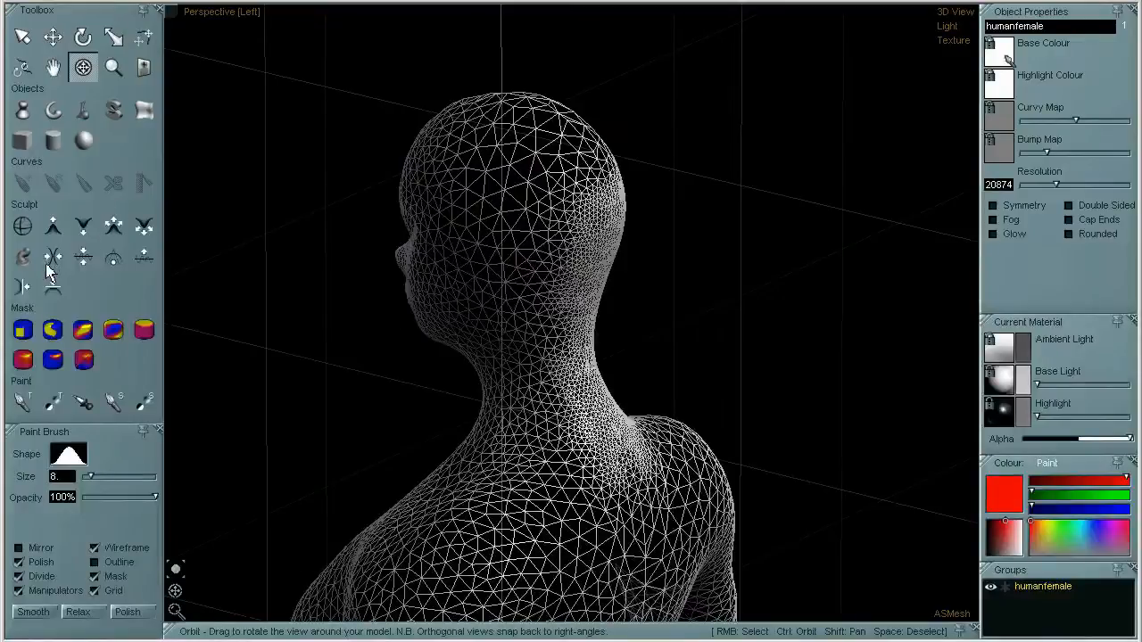
Mask the dense strip down the back of the head and neck, extending it sideways at the neck base with a small brush
left_click(82, 330)
mouse_move(611, 210)
left_mouse_down()
mouse_move(593, 397)
mouse_move(604, 383)
mouse_move(604, 246)
mouse_move(569, 408)
mouse_move(616, 472)
left_mouse_up()
left_click(82, 69)
left_click_drag(294, 388, 434, 393)
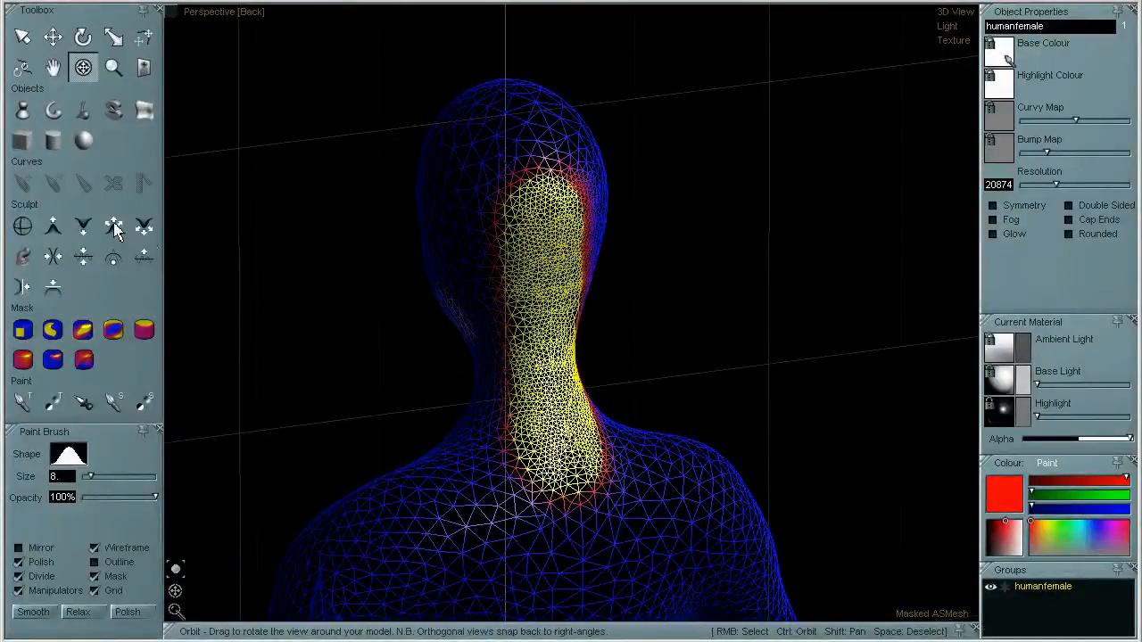
left_click(23, 226)
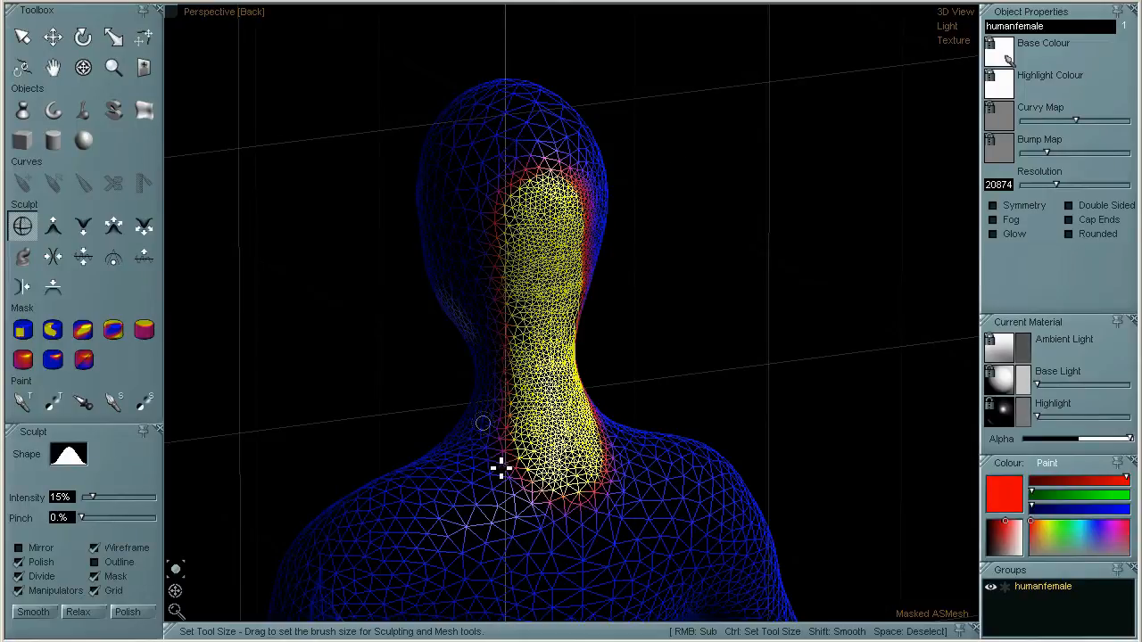
left_click(83, 331)
mouse_move(503, 512)
left_mouse_down()
mouse_move(529, 470)
mouse_move(486, 491)
mouse_move(513, 459)
mouse_move(491, 489)
mouse_move(529, 469)
mouse_move(500, 508)
mouse_move(540, 523)
mouse_move(612, 491)
mouse_move(619, 503)
left_mouse_up()
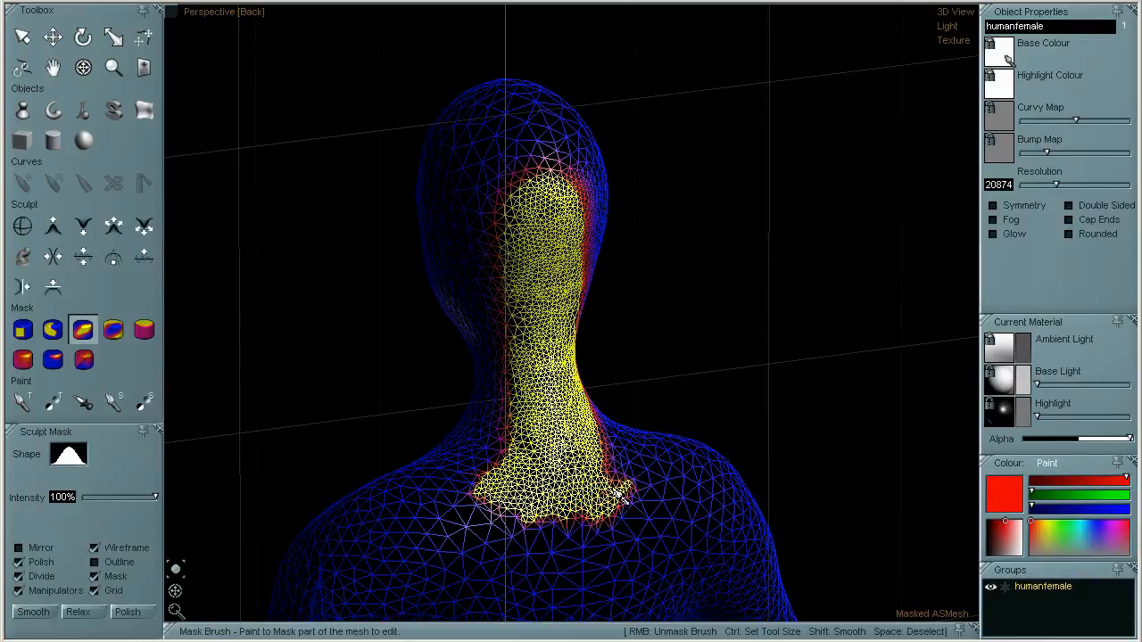
Enlarge the brush and extend the mask across the upper back below the neck
left_click(22, 226)
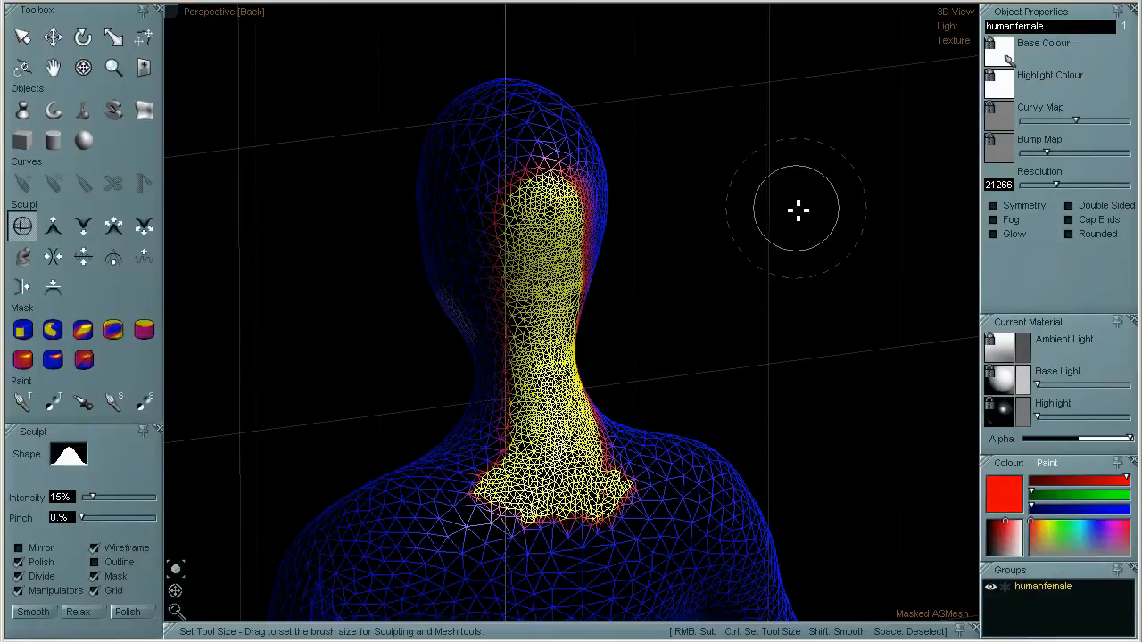
left_click(82, 330)
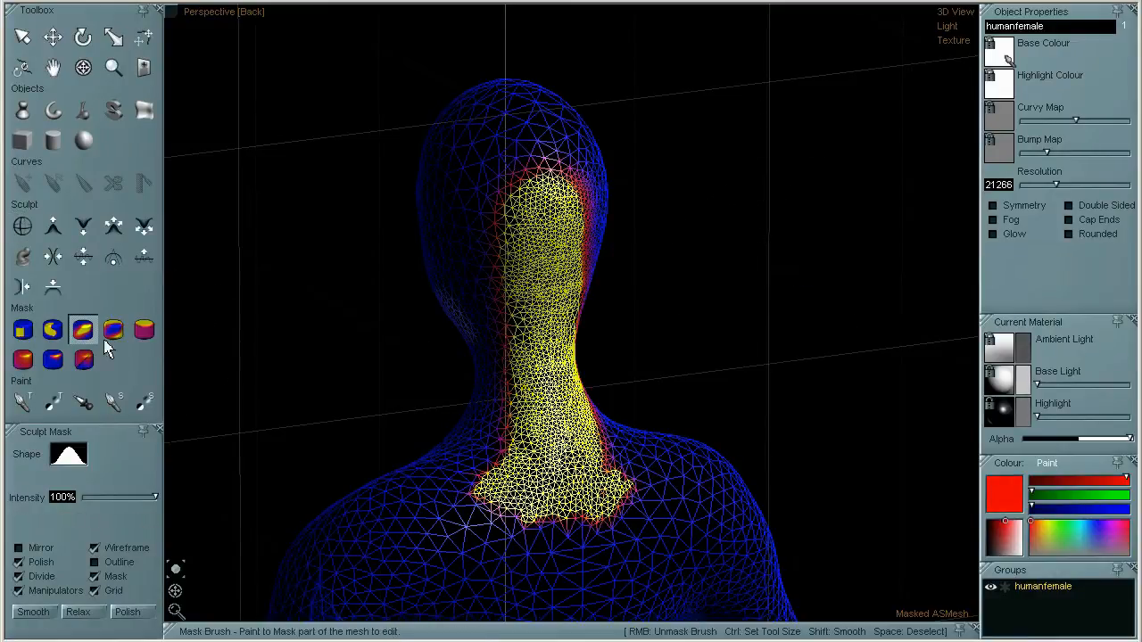
mouse_move(464, 548)
left_mouse_down()
mouse_move(615, 548)
mouse_move(677, 500)
left_mouse_up()
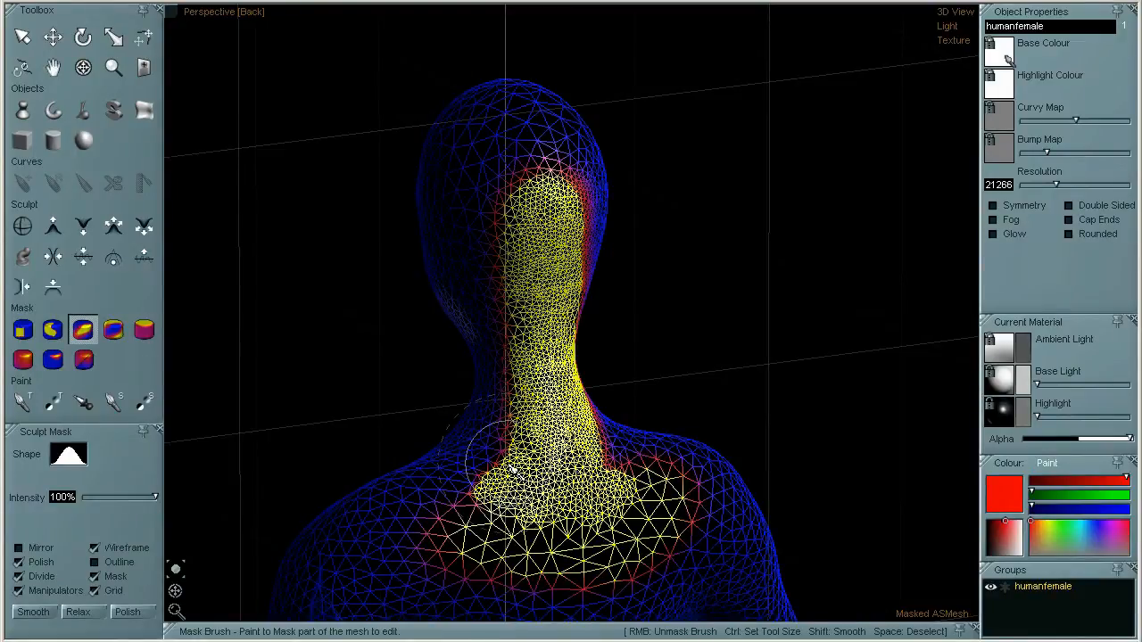
Remask only the dense strip from the back of the head to the neck base and reduce the masked mesh to 25%
key("space")
mouse_move(522, 495)
left_mouse_down()
mouse_move(544, 482)
mouse_move(562, 375)
mouse_move(556, 242)
mouse_move(571, 174)
mouse_move(571, 393)
mouse_move(618, 501)
mouse_move(496, 496)
left_mouse_up()
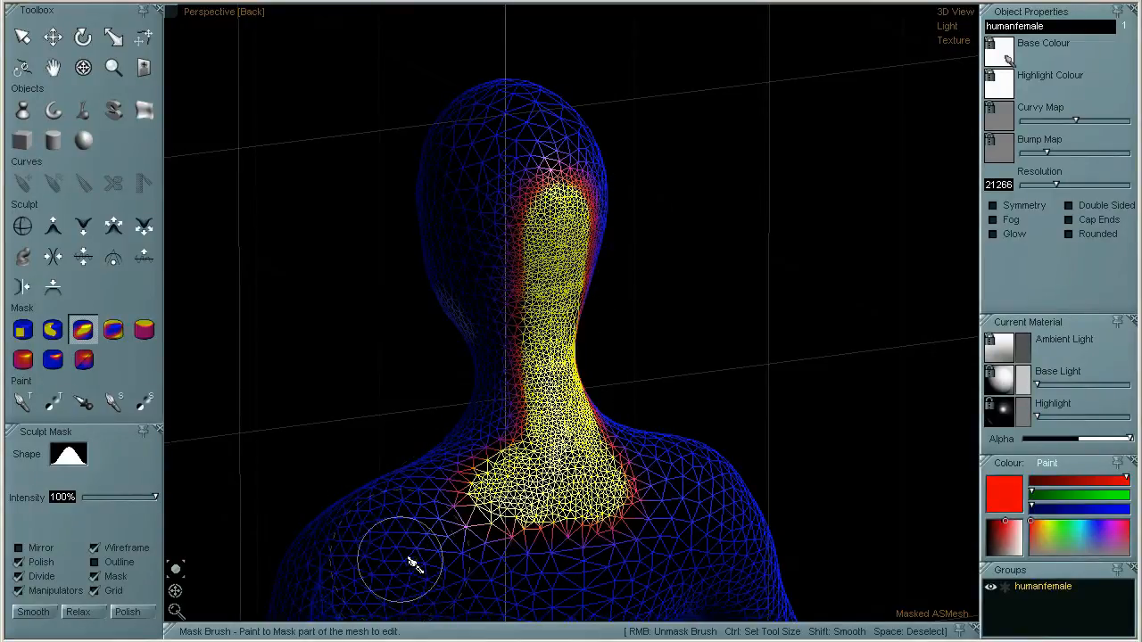
left_click(232, 5)
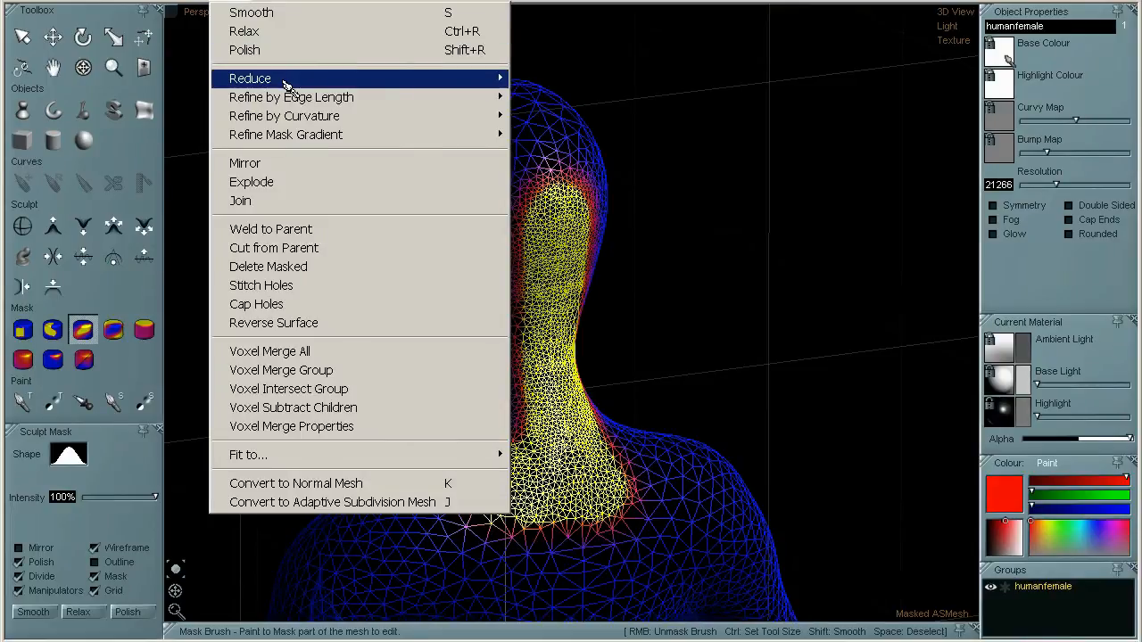
mouse_move(489, 78)
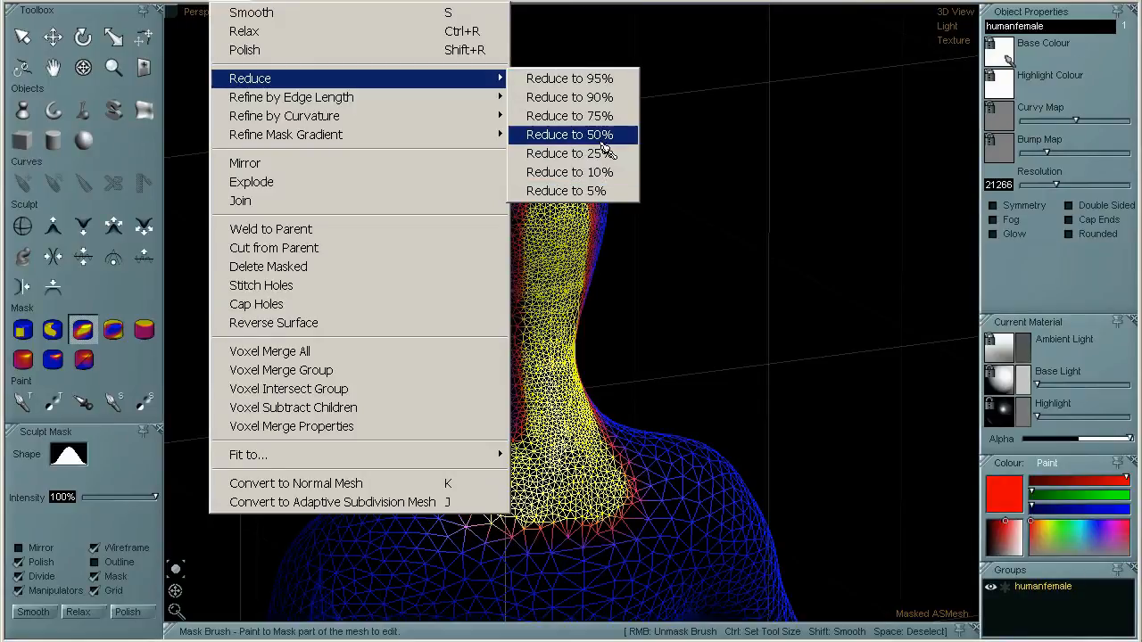
left_click(603, 155)
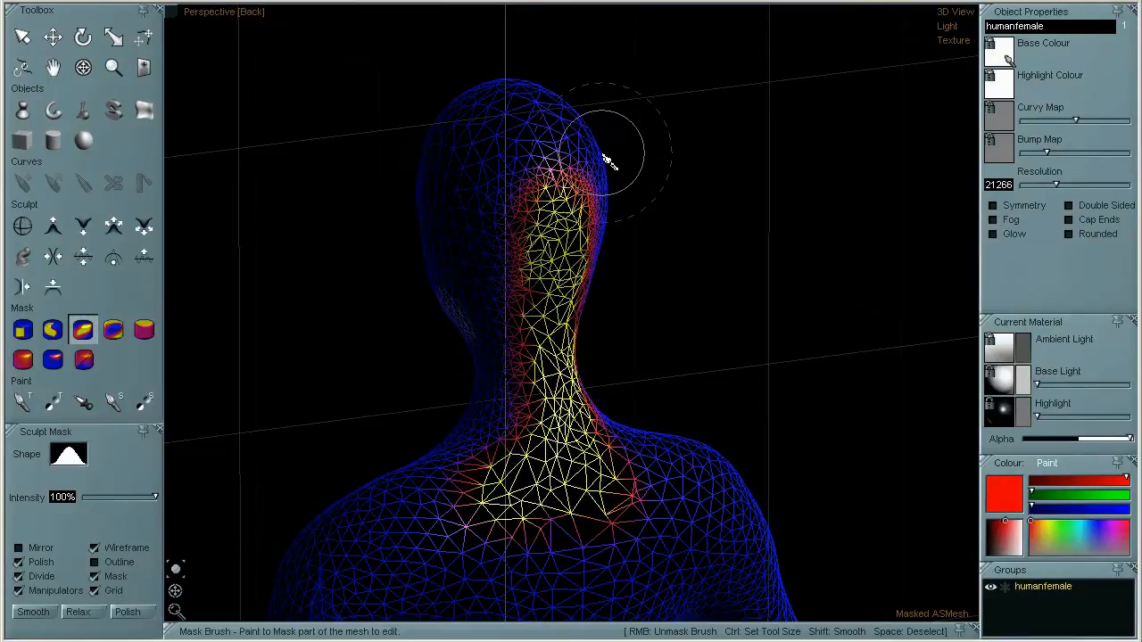
Even out the triangles of the reduced strip within the mask, clear the mask, and inspect the head from both sides
left_click(83, 67)
left_click_drag(746, 269, 720, 264)
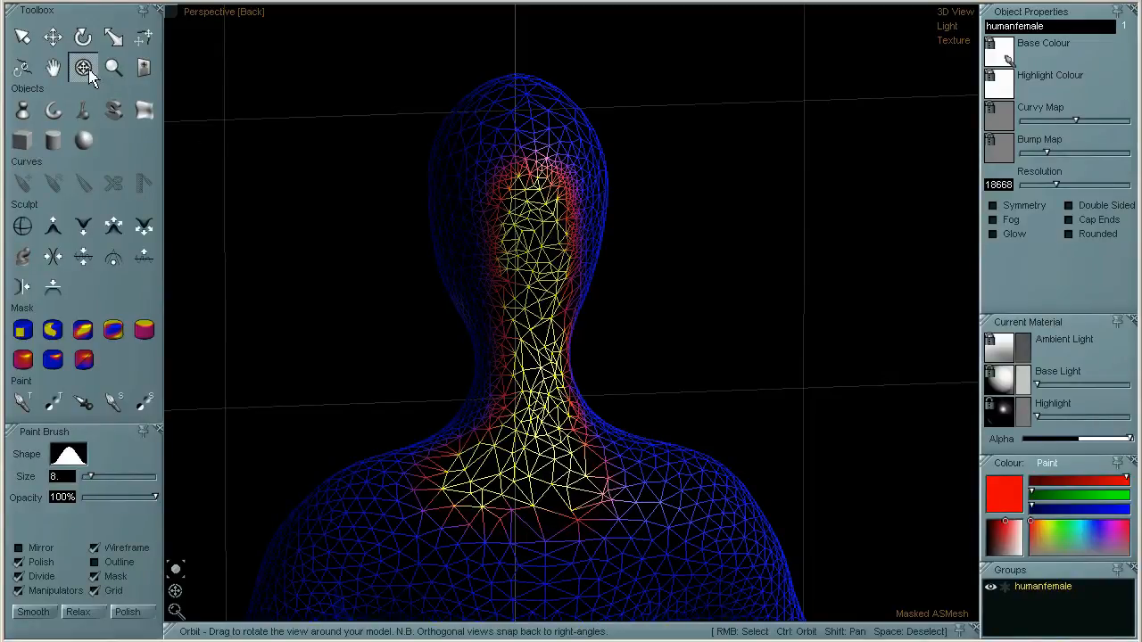
left_click_drag(302, 319, 378, 320)
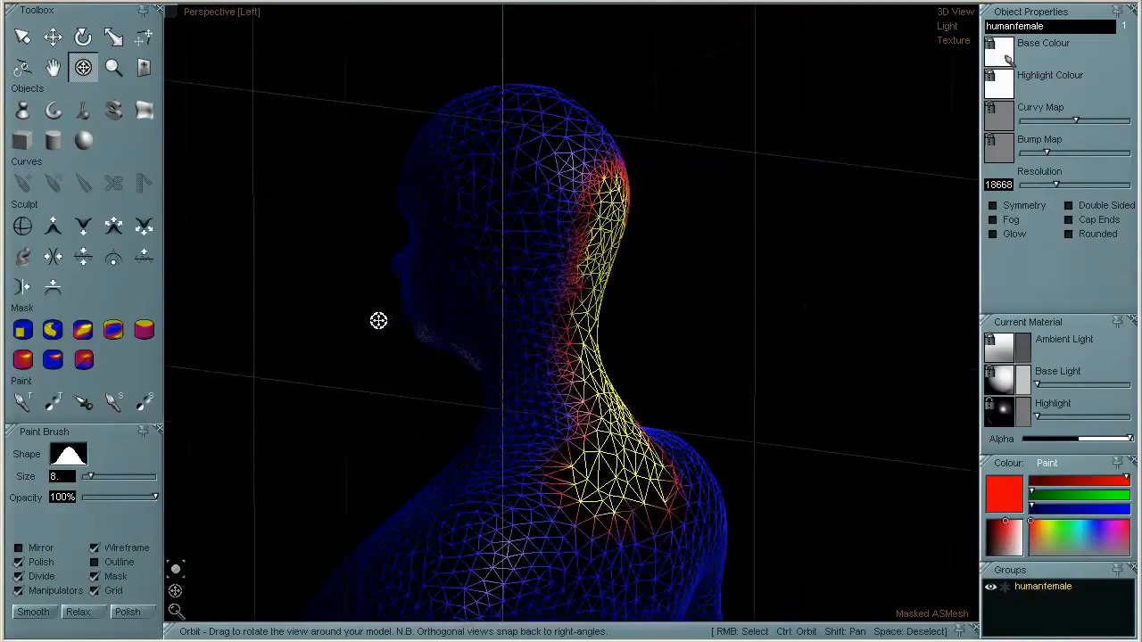
left_click(154, 6)
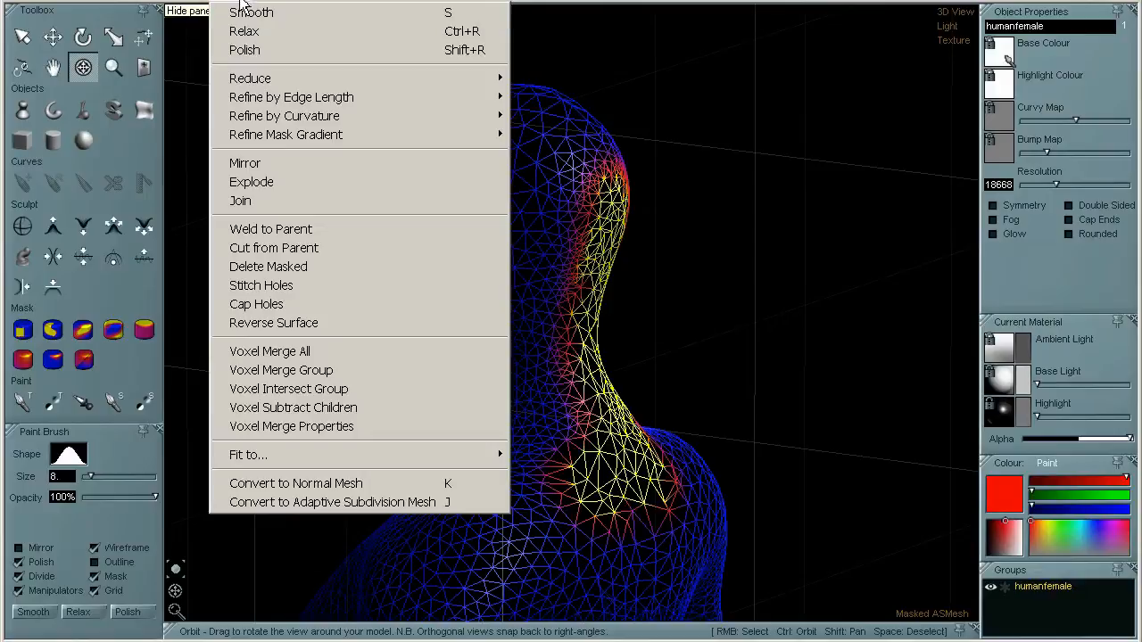
left_click(242, 1)
left_click_drag(769, 264, 690, 262)
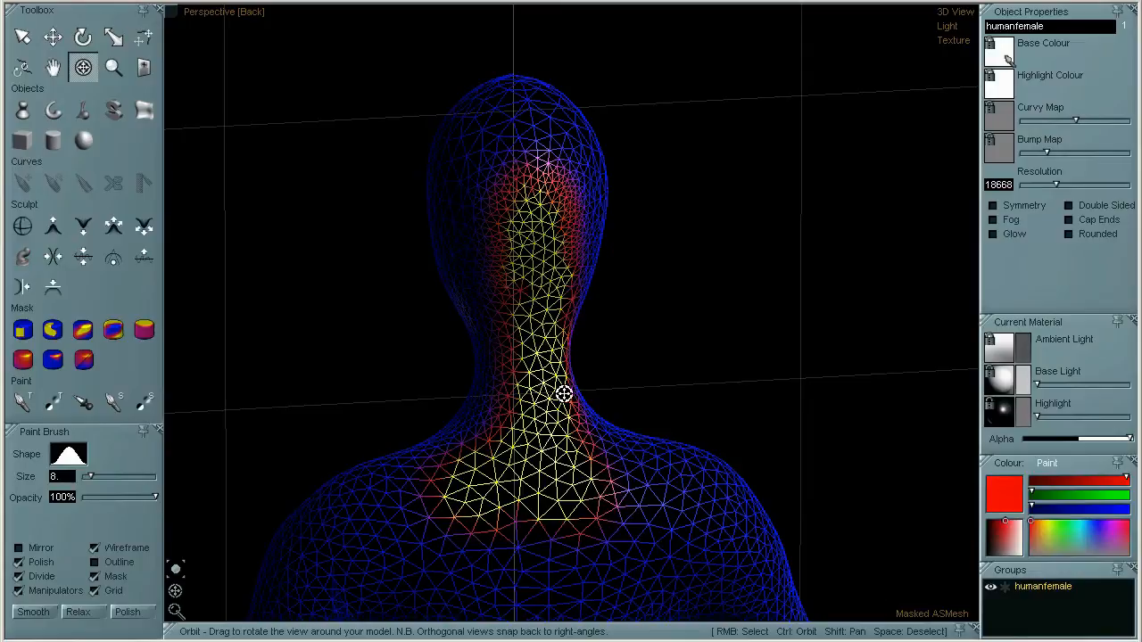
left_click_drag(758, 327, 723, 370)
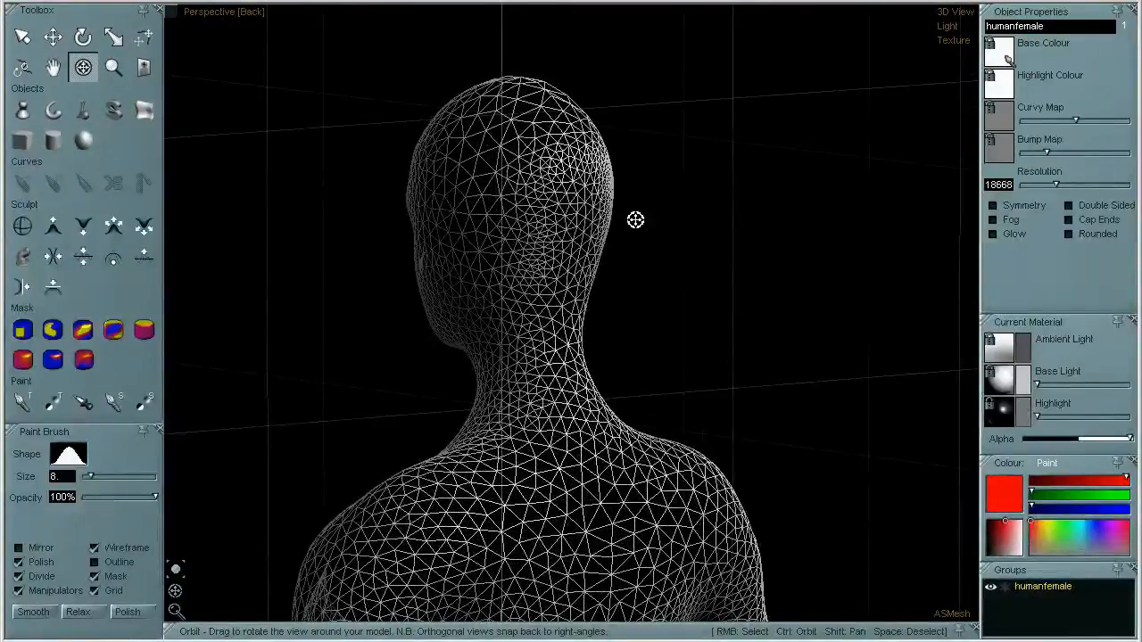
left_click_drag(806, 289, 675, 306)
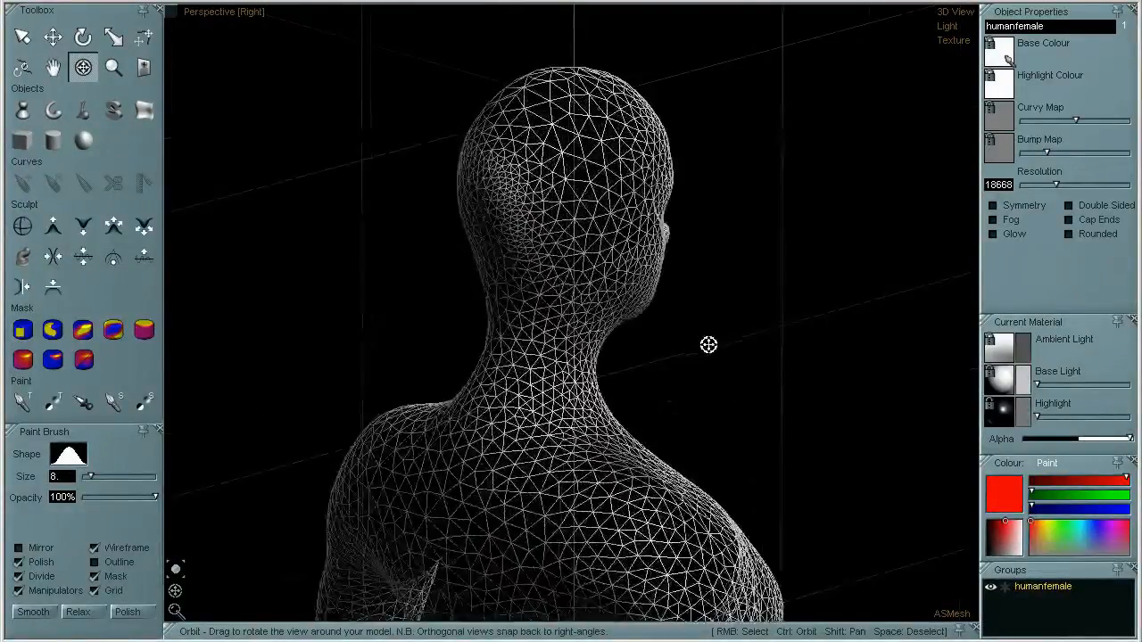
left_click_drag(674, 345, 813, 354)
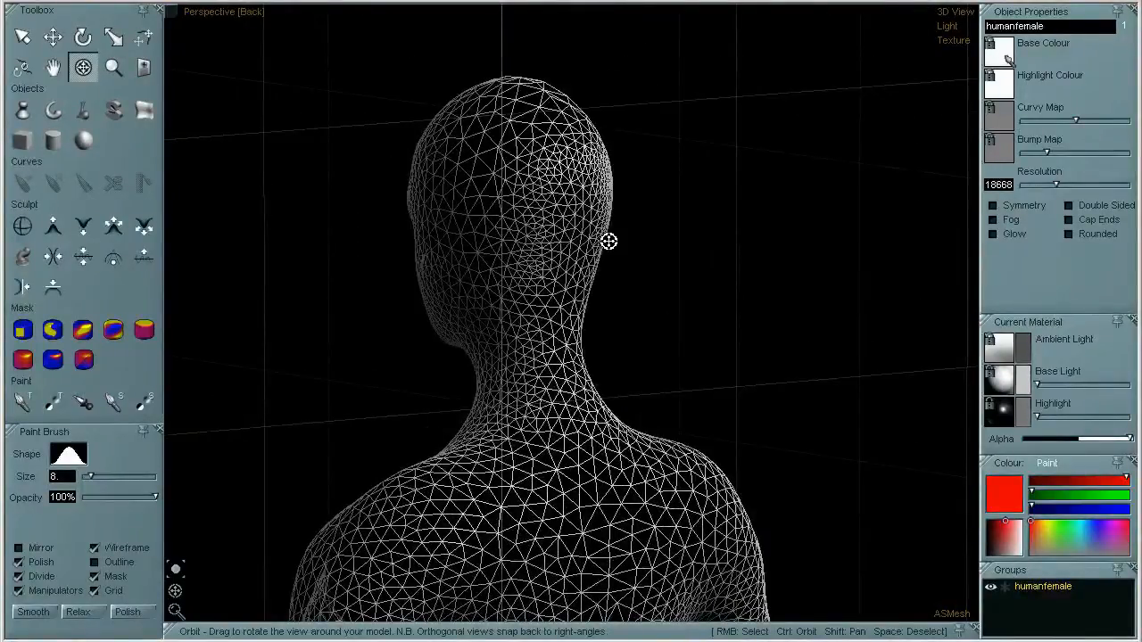
left_click_drag(663, 326, 794, 336)
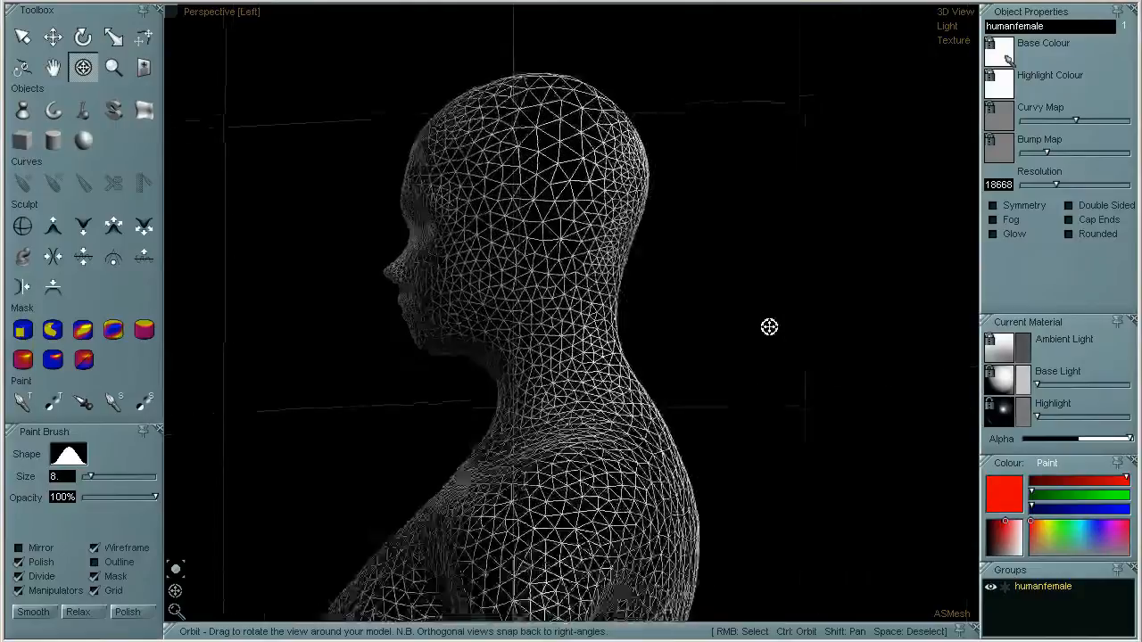
Shrink the brush and mask the small dense patch beside the nose bridge on the right side of the face
left_click_drag(291, 271, 407, 335)
scroll(407, 334, "up", 4)
left_click_drag(746, 328, 703, 370, "shift")
scroll(624, 398, "up", 2)
left_click_drag(665, 319, 758, 367, "shift")
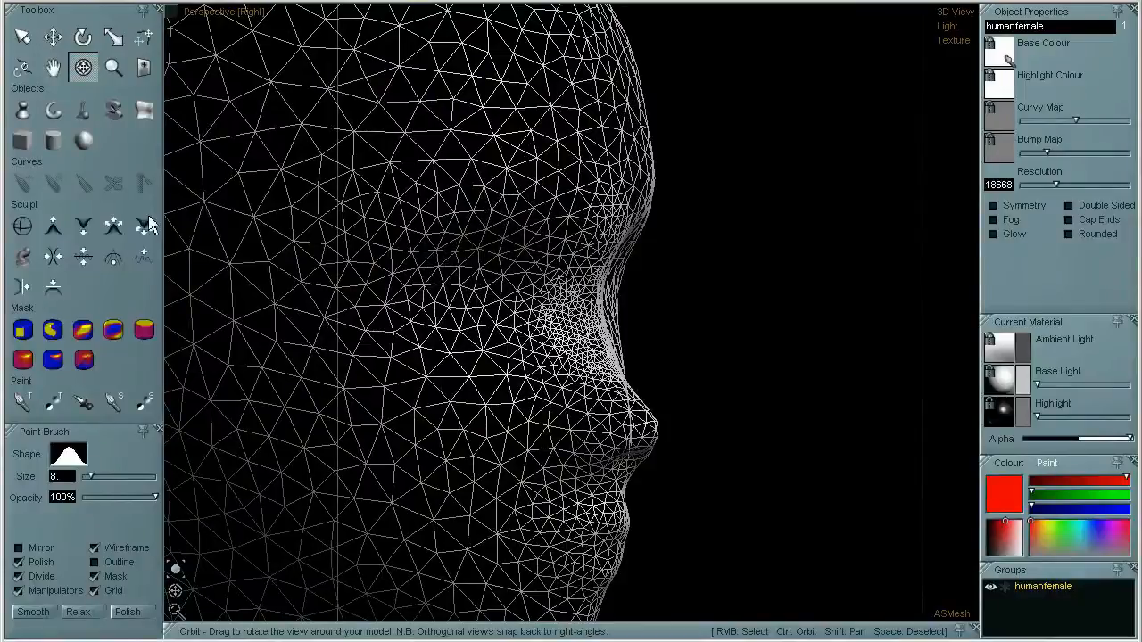
left_click(82, 330)
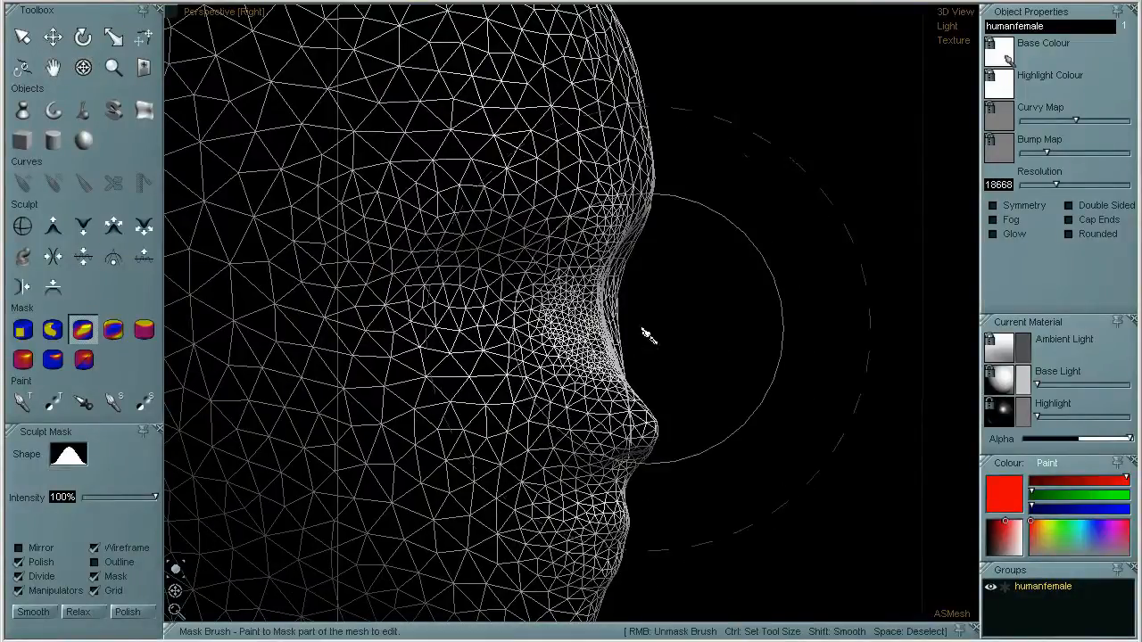
left_click(21, 227)
left_click_drag(769, 244, 728, 292, "ctrl")
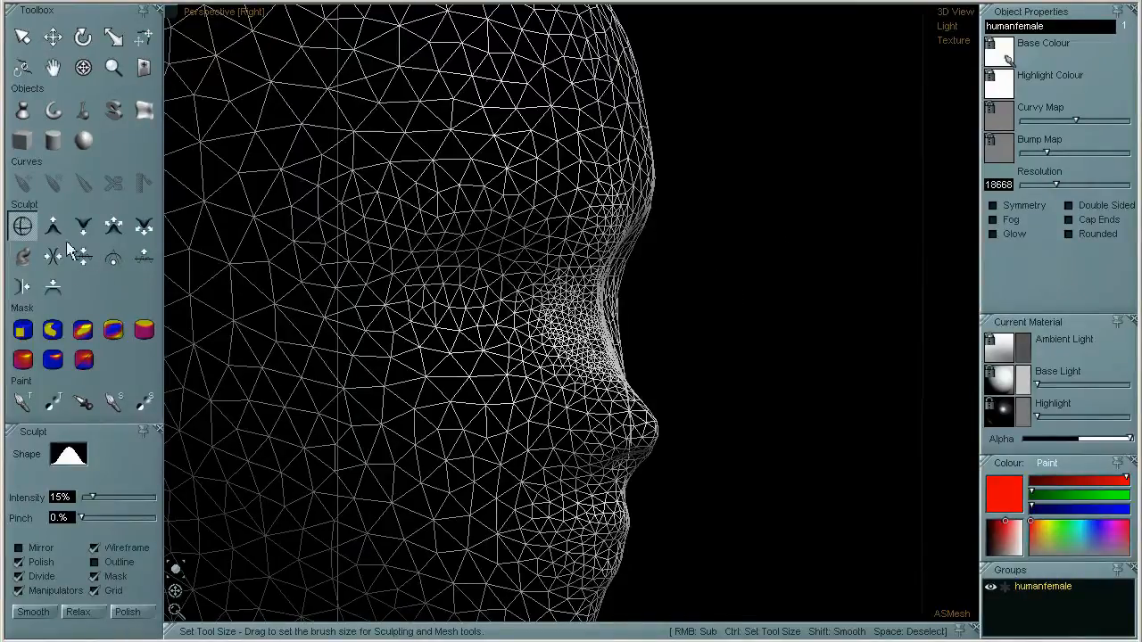
left_click(82, 329)
mouse_move(584, 316)
left_mouse_down()
mouse_move(585, 347)
mouse_move(594, 301)
mouse_move(597, 357)
mouse_move(558, 314)
left_mouse_up()
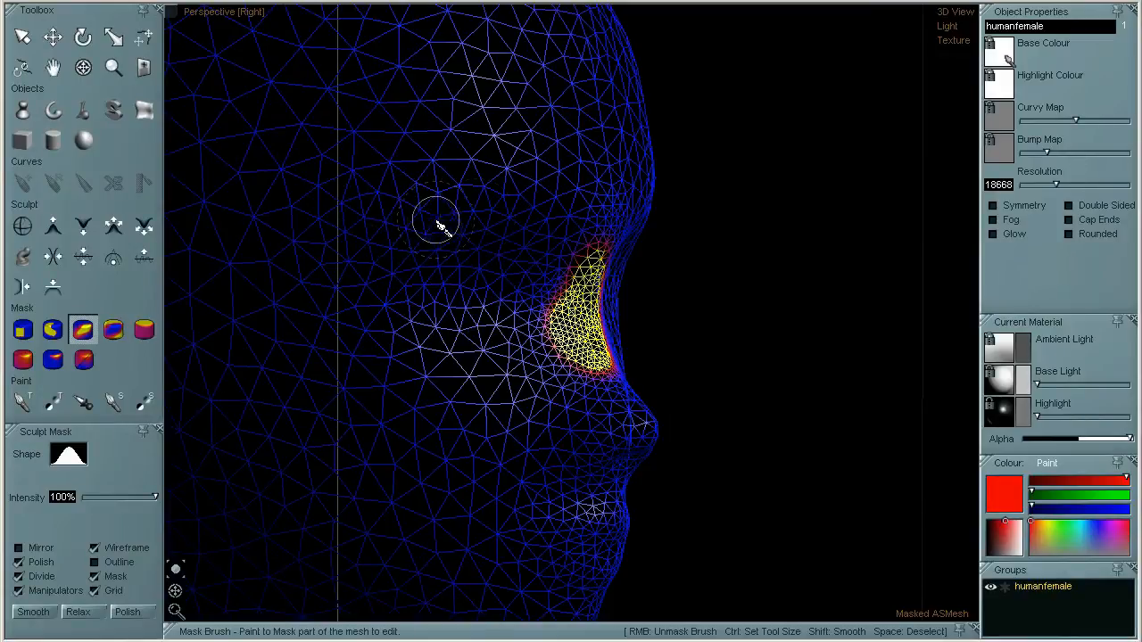
Extend the nose-bridge mask across to the left side of the face and up toward the brow
left_click(83, 67)
left_click_drag(640, 304, 818, 260)
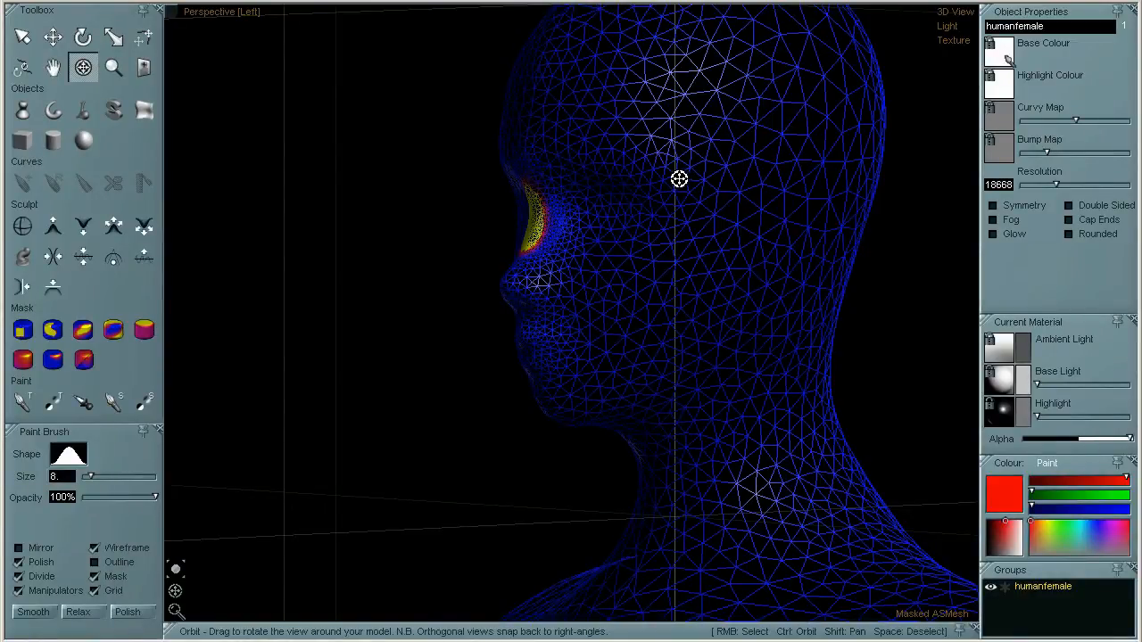
left_click_drag(776, 177, 678, 296)
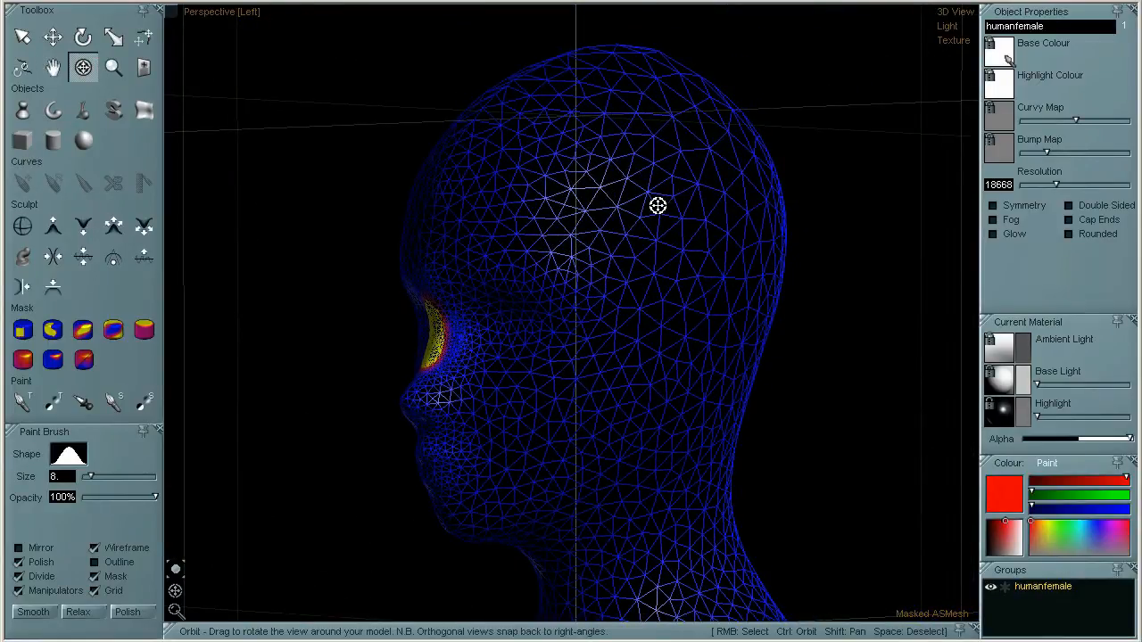
left_click_drag(557, 274, 680, 160, "shift")
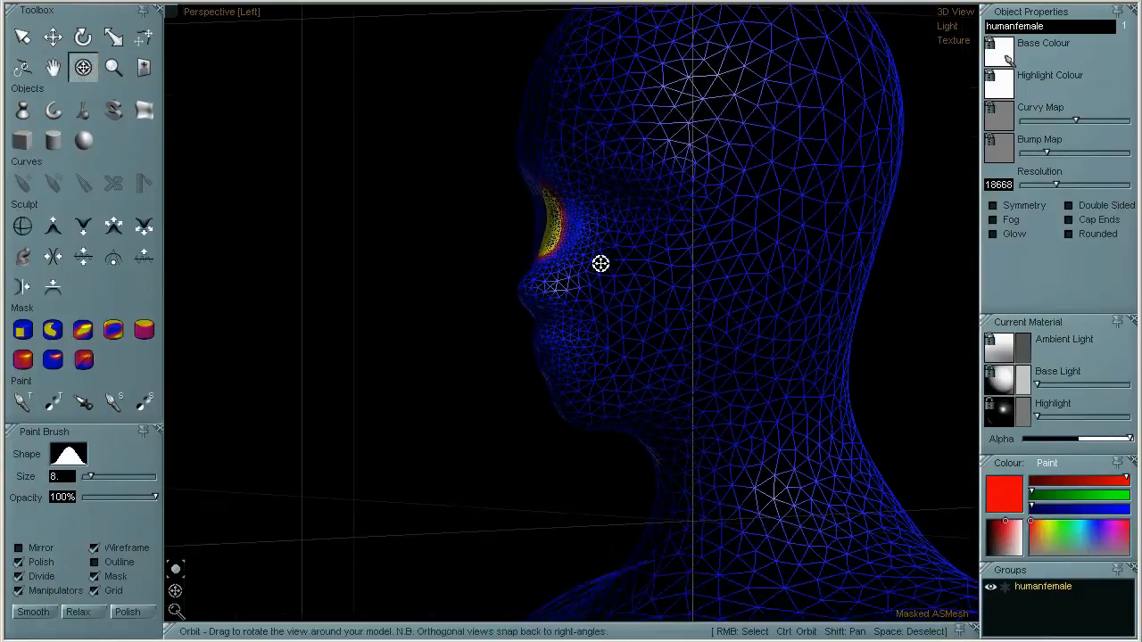
left_click_drag(653, 260, 630, 295, "shift")
scroll(605, 288, "up", 4)
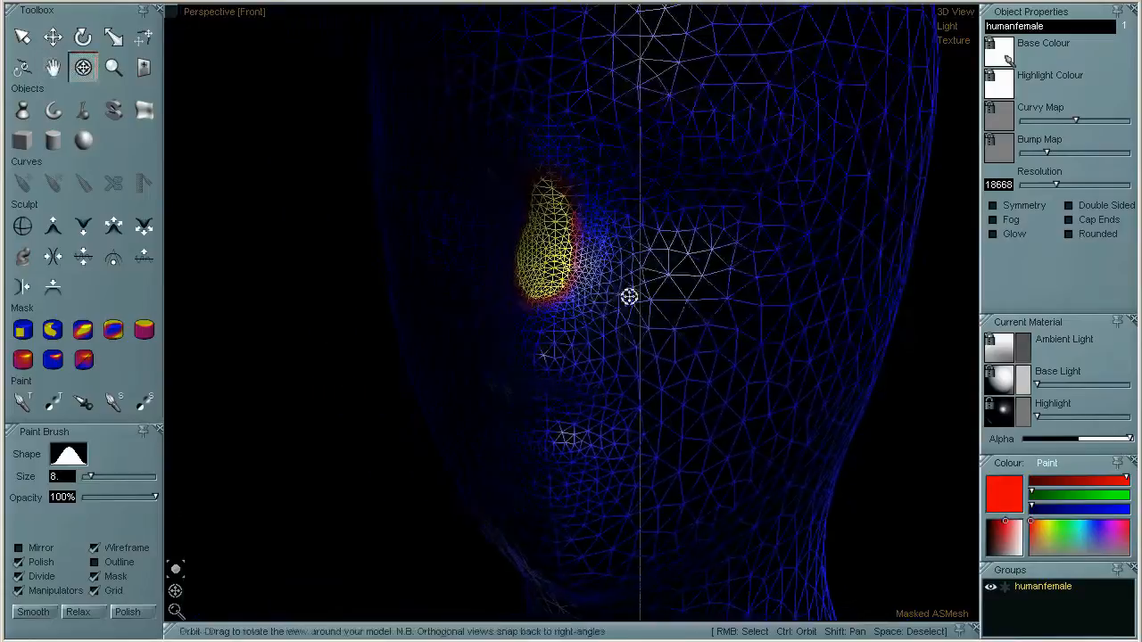
left_click(80, 337)
mouse_move(557, 284)
left_mouse_down()
mouse_move(596, 211)
mouse_move(543, 163)
left_mouse_up()
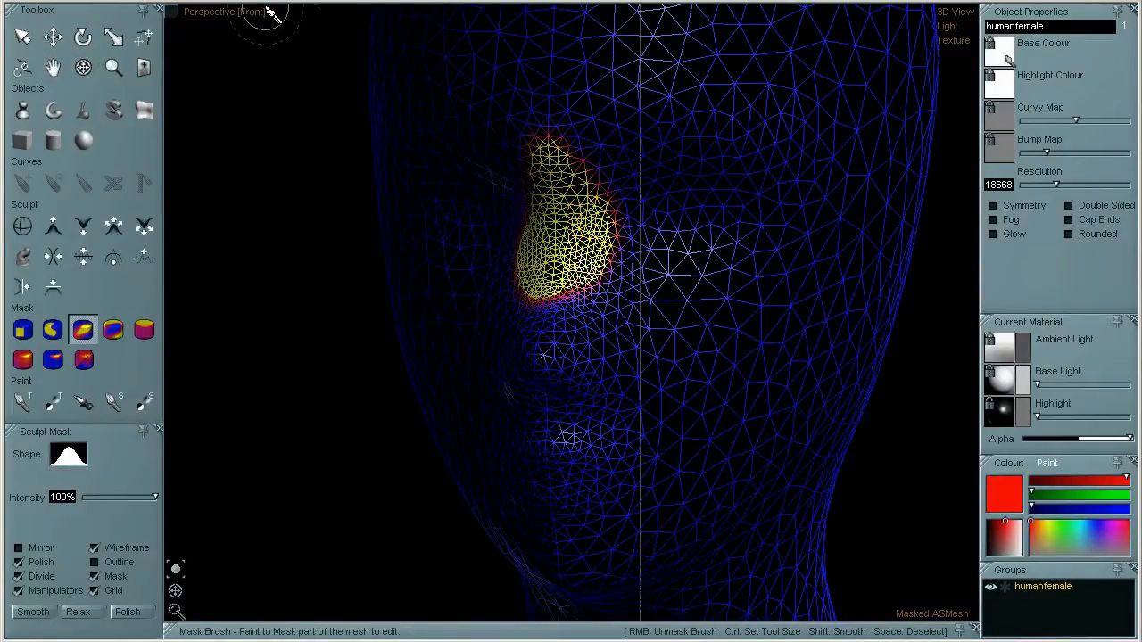
Reduce the masked nose-bridge mesh to 25%
left_click(236, 1)
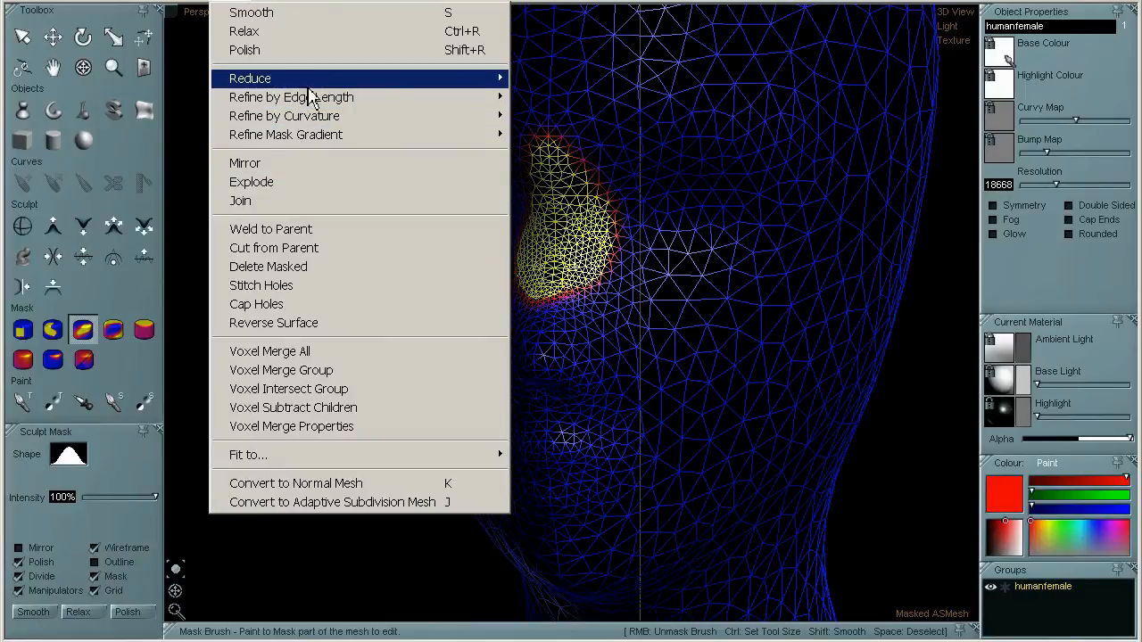
mouse_move(305, 83)
left_click(612, 157)
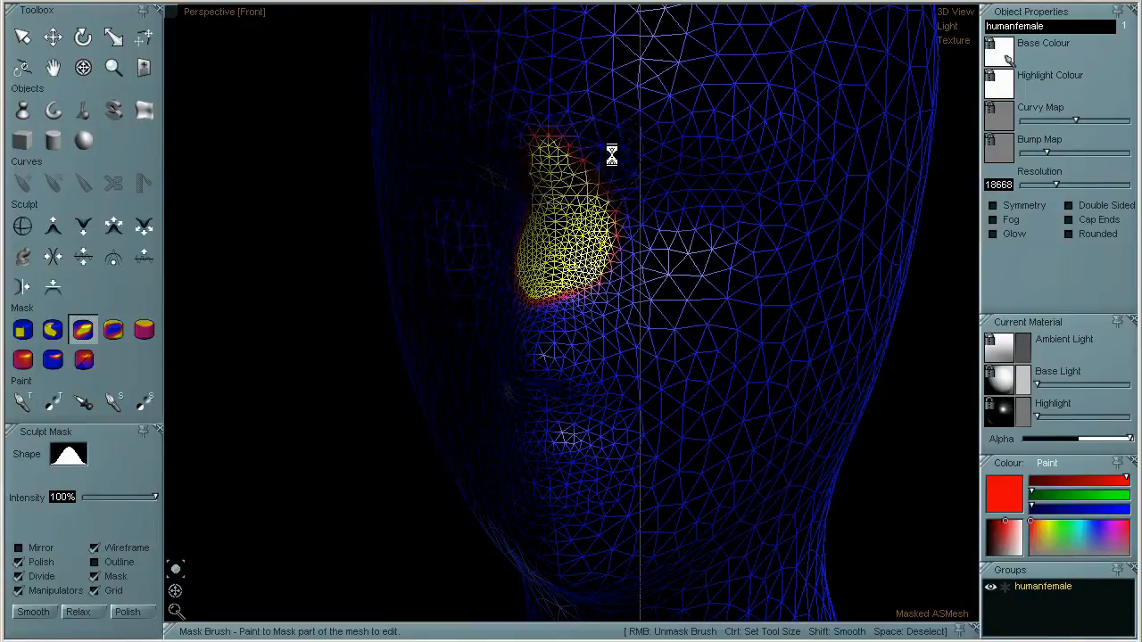
Even out the triangles of the reduced nose-bridge patch with repeated passes and clear the mask
key("ctrl+p")
key("ctrl+p")
key("ctrl+p")
key("ctrl+p")
key("ctrl+p")
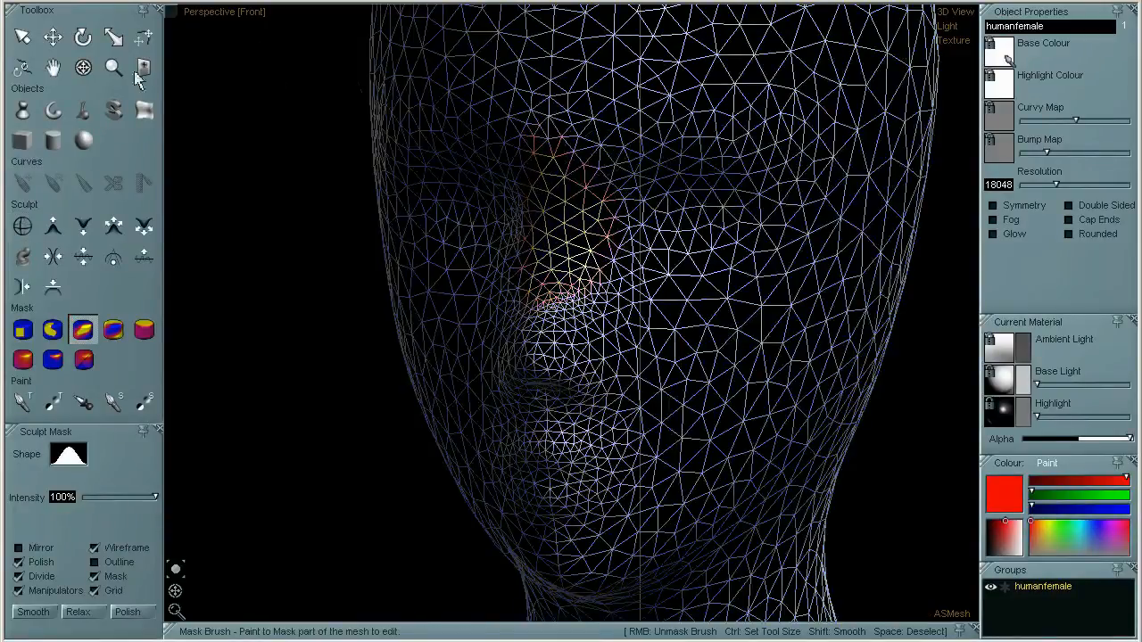
left_click(83, 68)
left_click_drag(428, 240, 639, 295)
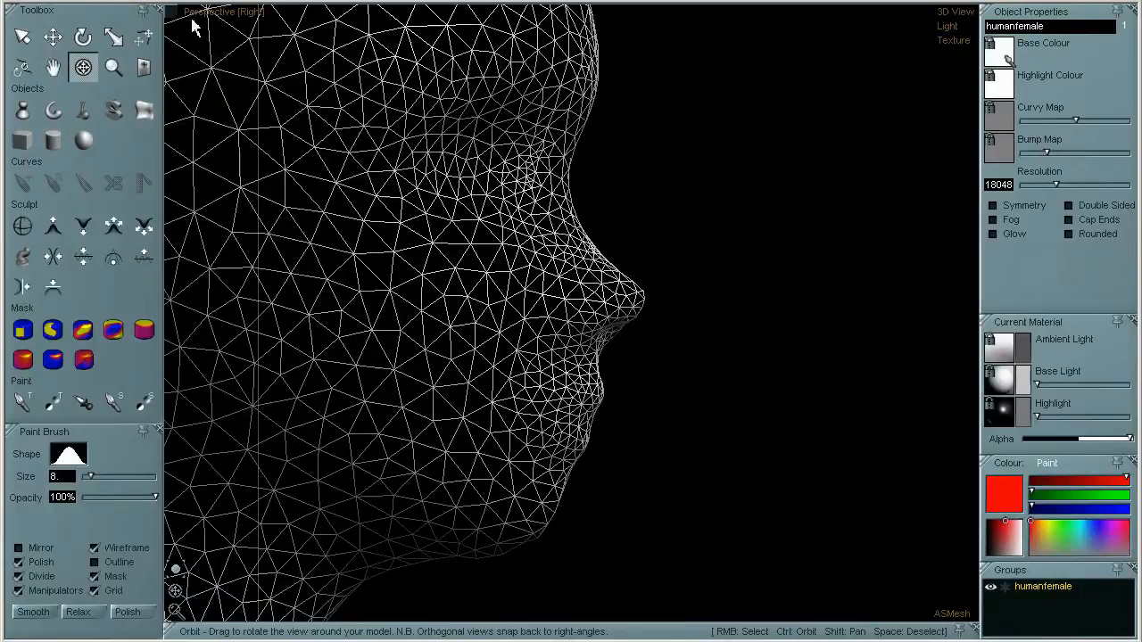
left_click(148, 2)
left_click(178, 2)
left_click(231, 2)
left_click(236, 2)
left_click(83, 331)
left_click(648, 307)
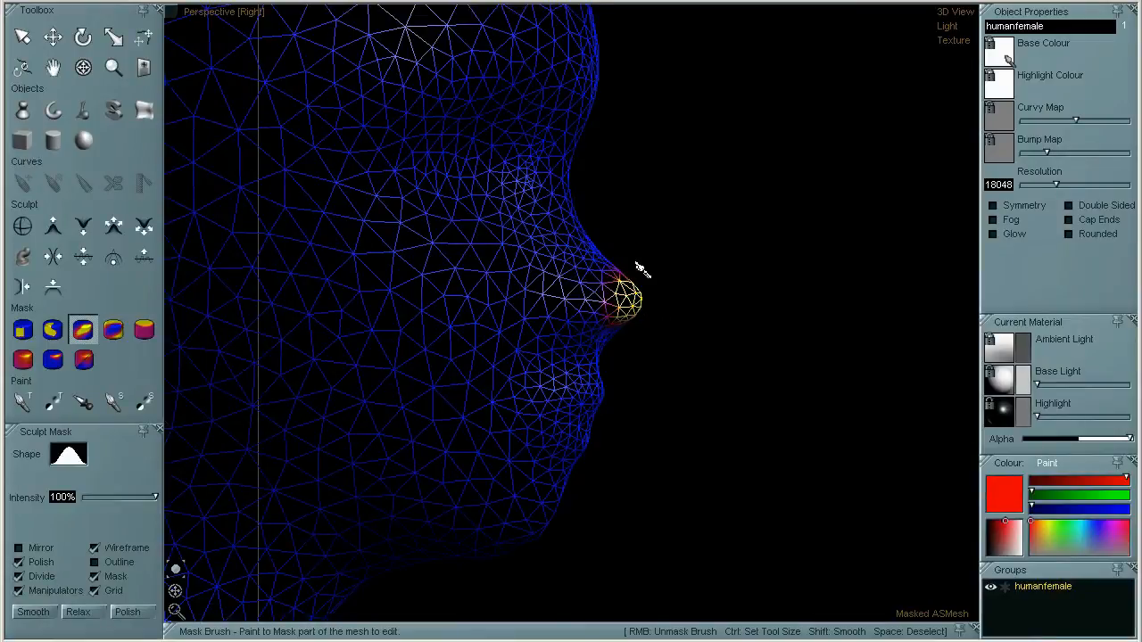
key("ctrl")
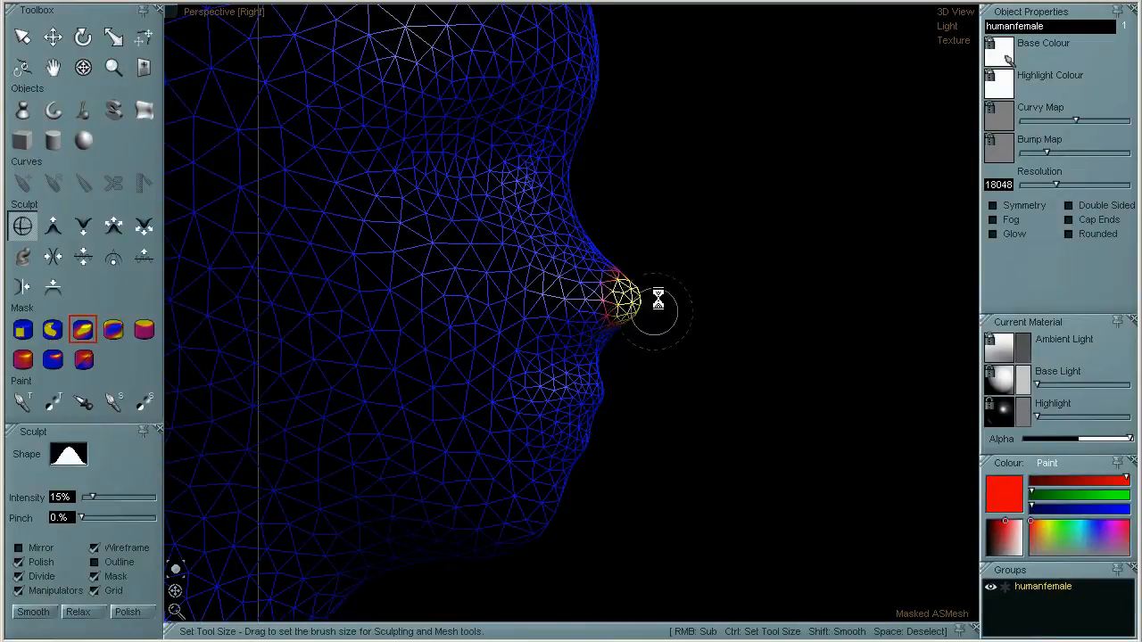
left_click(83, 69)
left_click_drag(824, 333, 791, 347)
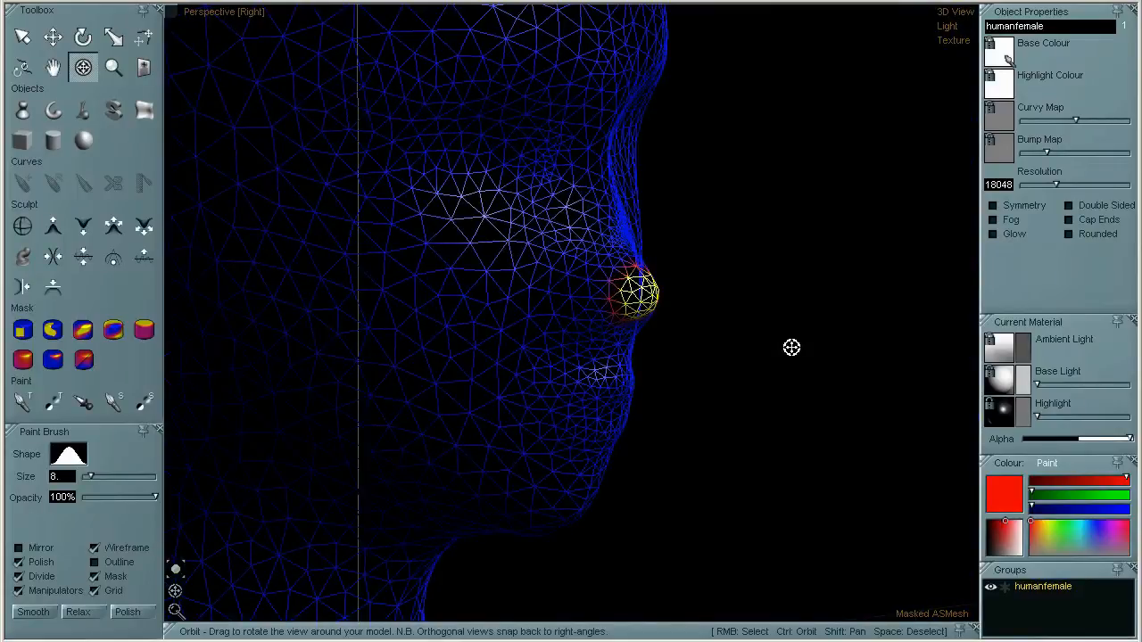
key("ctrl+z")
key("ctrl+z")
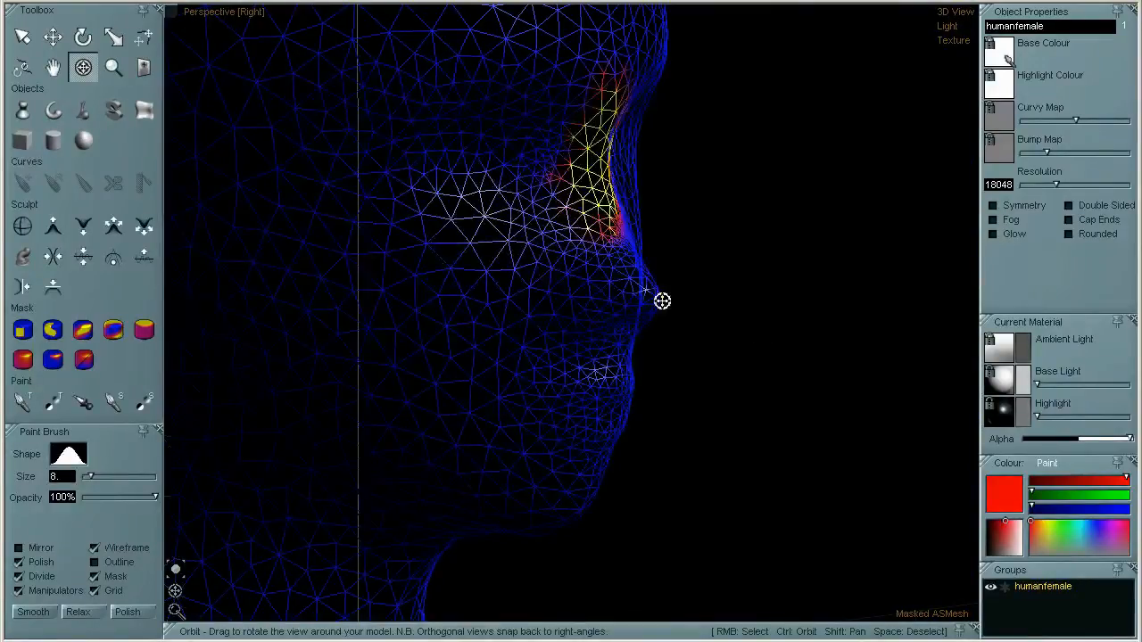
key("ctrl+z")
Enlarge the brush and mask a broad strip from the left side of the head down the neck onto the left shoulder
left_click_drag(832, 337, 630, 333)
left_click_drag(519, 366, 650, 416)
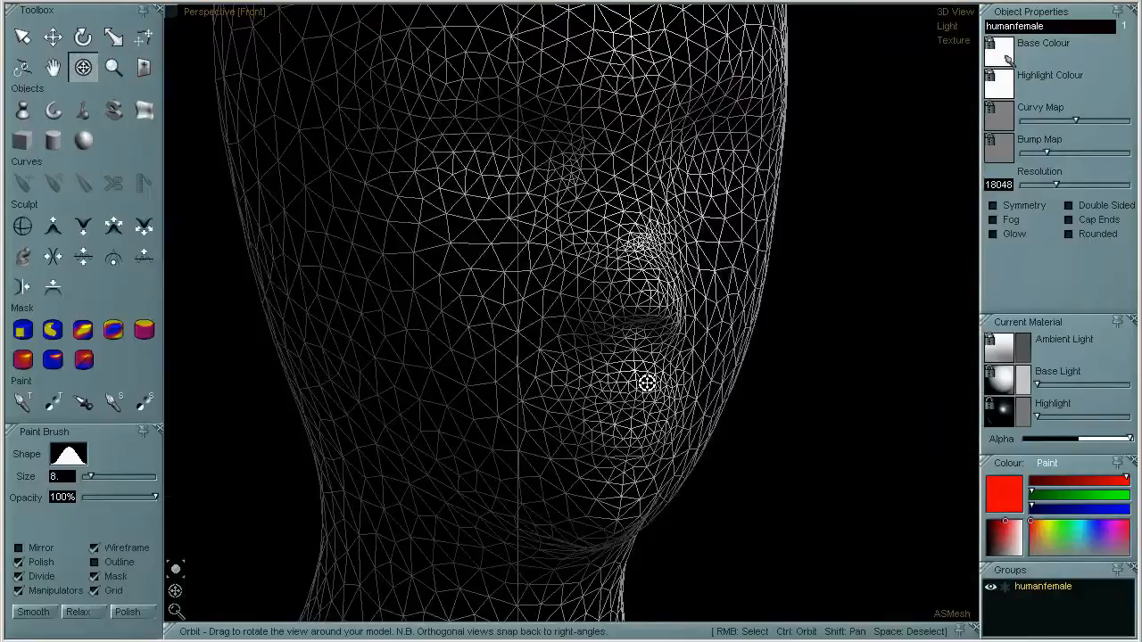
left_click_drag(684, 392, 573, 334)
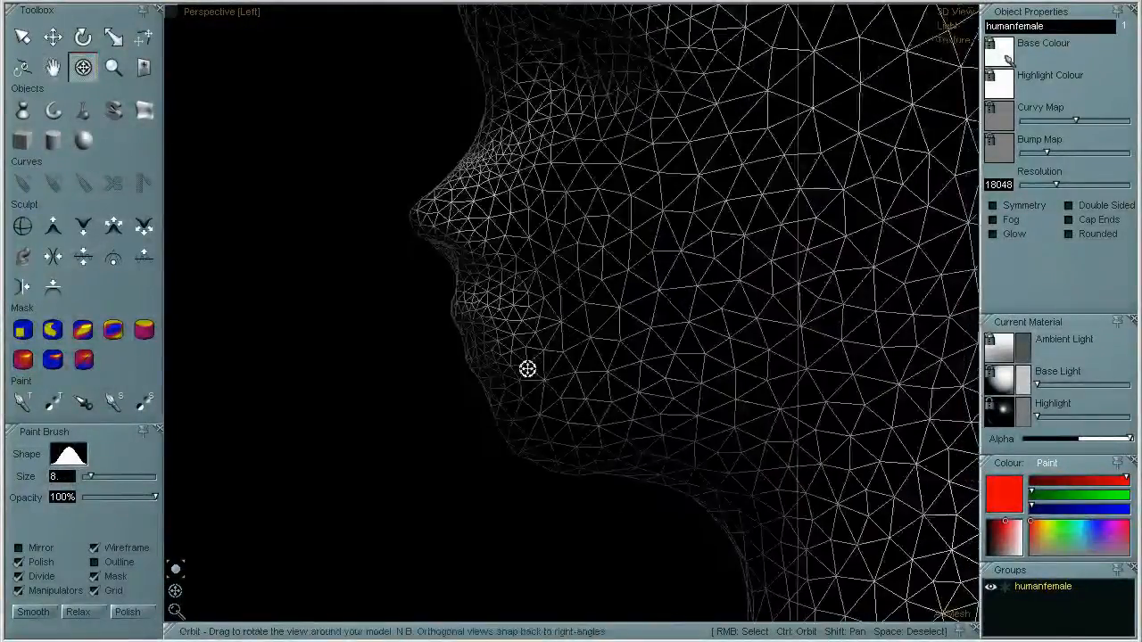
left_click_drag(581, 375, 517, 271)
left_click_drag(525, 397, 604, 312)
scroll(604, 311, "down", 4)
left_click_drag(718, 328, 698, 384, "shift")
left_click(86, 332)
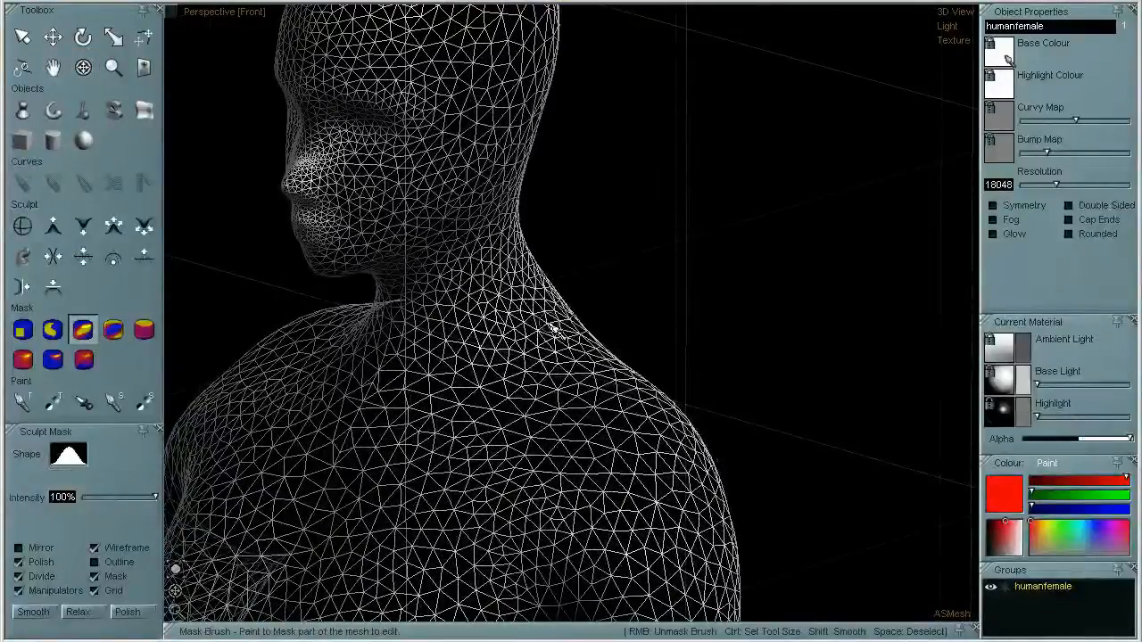
left_click(24, 227)
mouse_move(683, 235)
left_mouse_down()
mouse_move(627, 289)
mouse_move(650, 262)
left_mouse_up()
left_click(83, 330)
mouse_move(482, 285)
left_mouse_down()
mouse_move(538, 369)
mouse_move(461, 219)
mouse_move(506, 115)
mouse_move(545, 400)
mouse_move(579, 383)
mouse_move(615, 384)
left_mouse_up()
Reduce the masked neck and shoulder strip to 25%
left_click(241, 2)
left_click(256, 51)
left_click(239, 2)
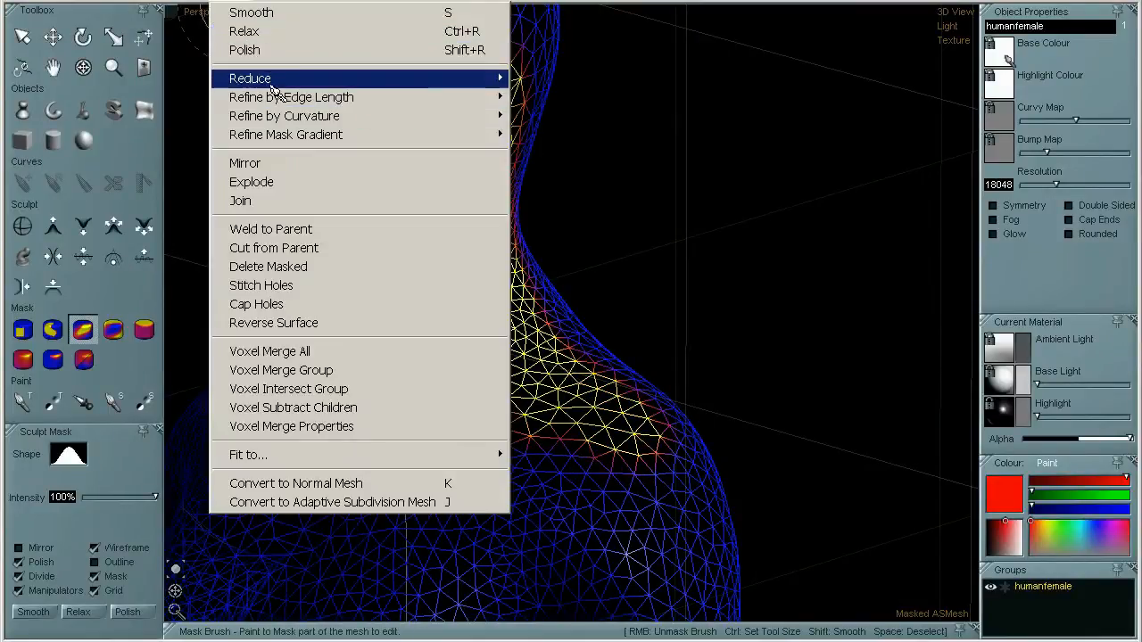
mouse_move(277, 82)
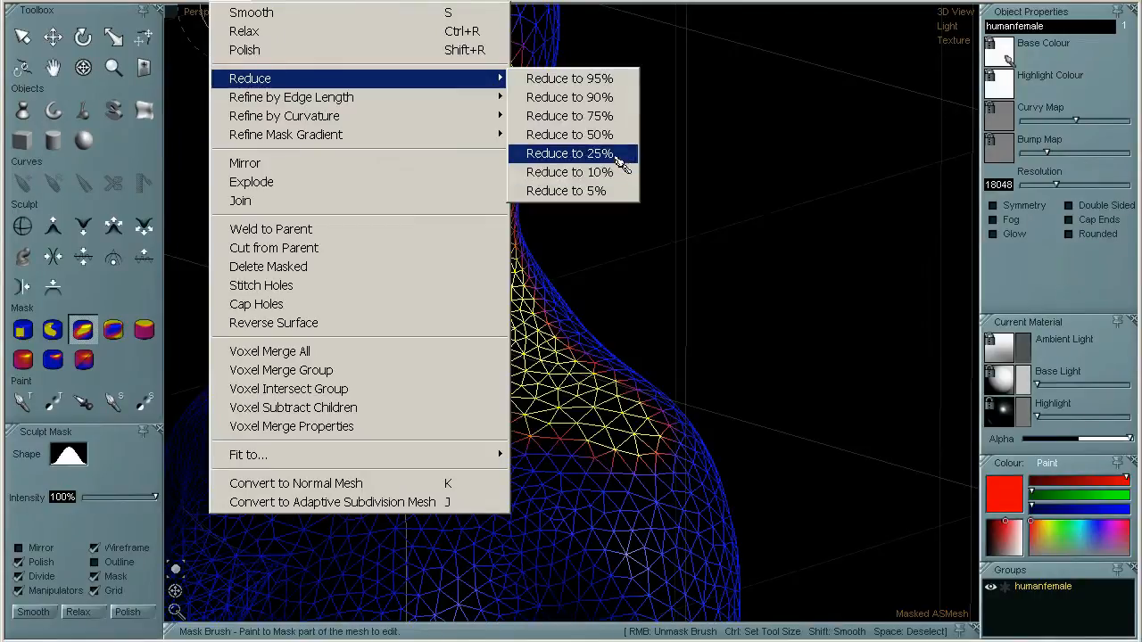
left_click(614, 155)
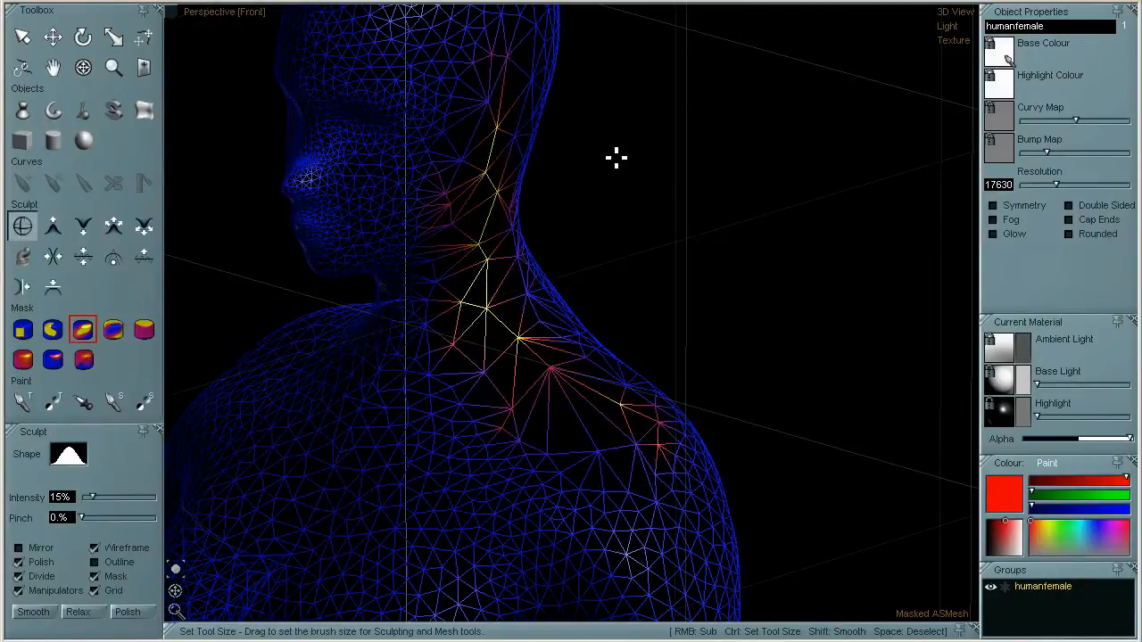
Even out the triangles of the reduced neck and shoulder strip with repeated passes and clear the mask
key("ctrl+p")
key("ctrl+p")
key("ctrl+p")
key("ctrl+p")
key("ctrl+p")
key("ctrl+p")
key("ctrl+p")
key("ctrl+p")
key("ctrl+p")
key("ctrl+p")
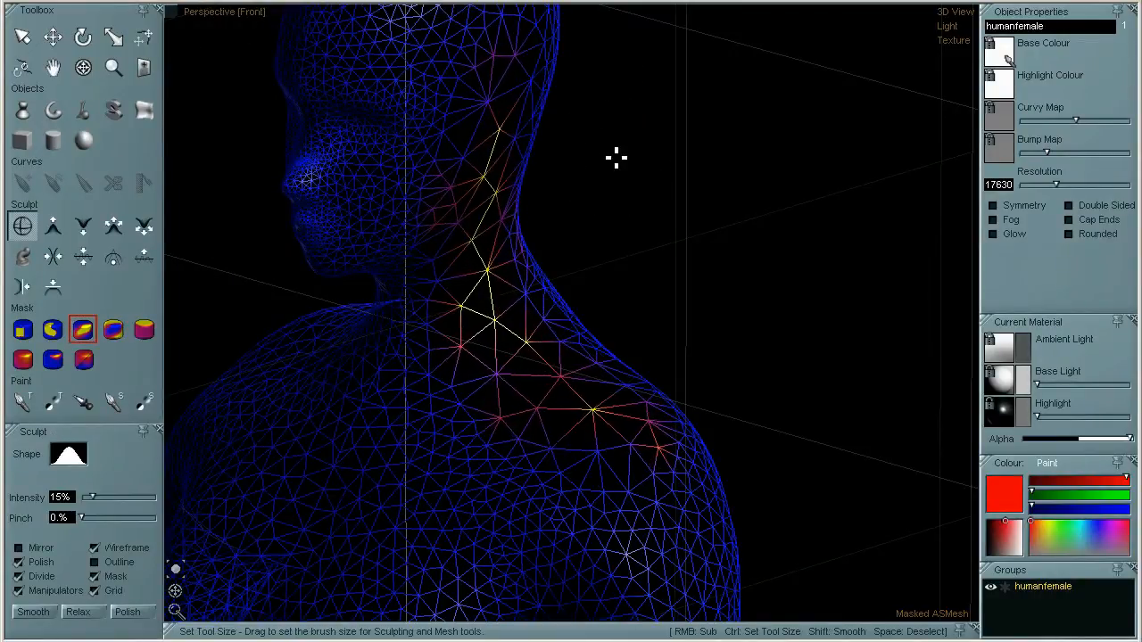
key("space")
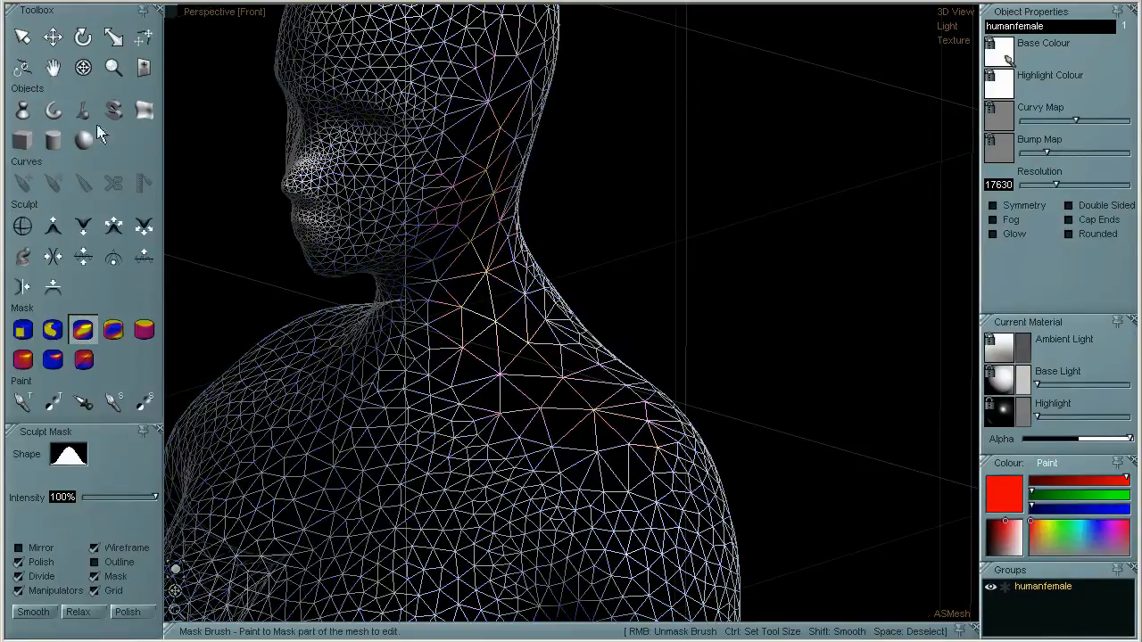
Inspect the neck and shoulder mesh from the back and left side and view the available reduction percentages
left_click(83, 69)
left_click_drag(884, 321, 542, 306)
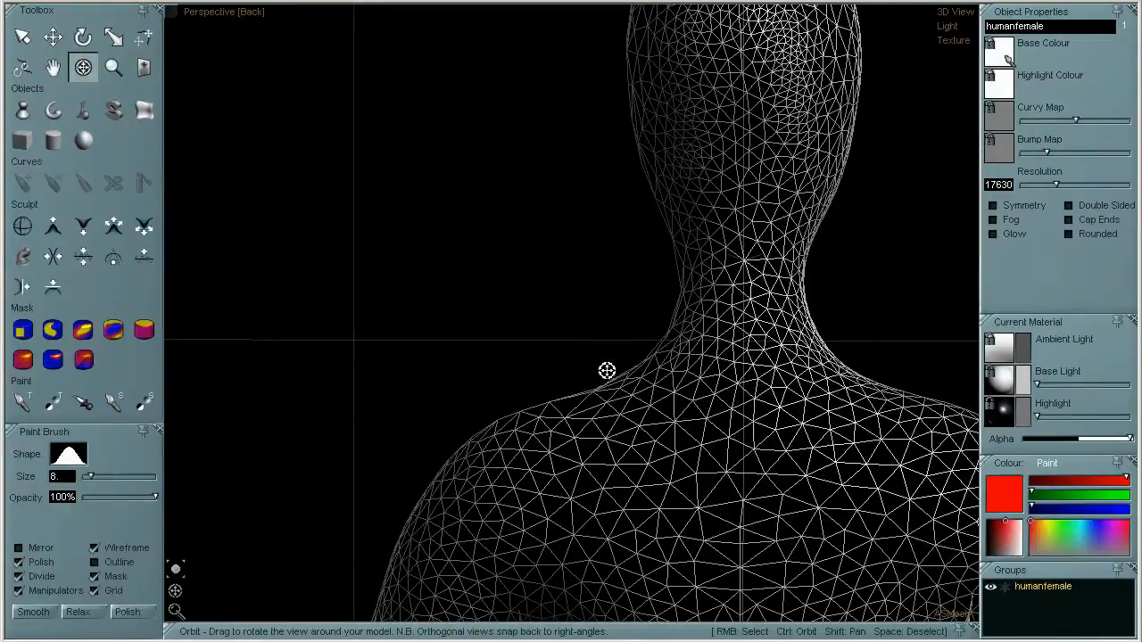
left_click_drag(612, 363, 553, 365)
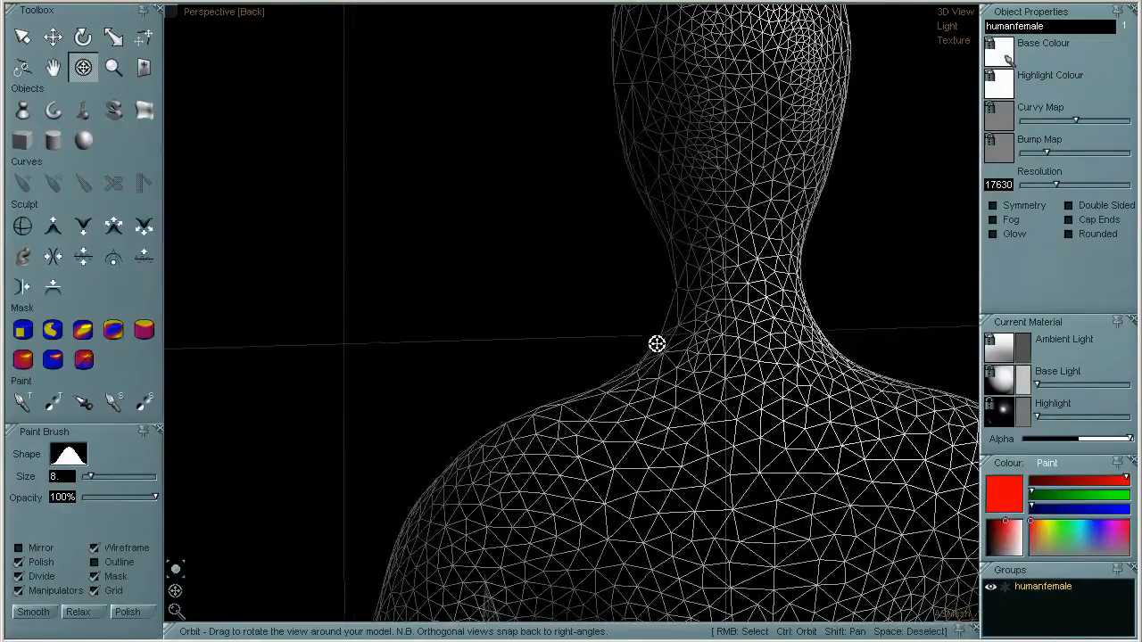
left_click_drag(505, 396, 525, 392)
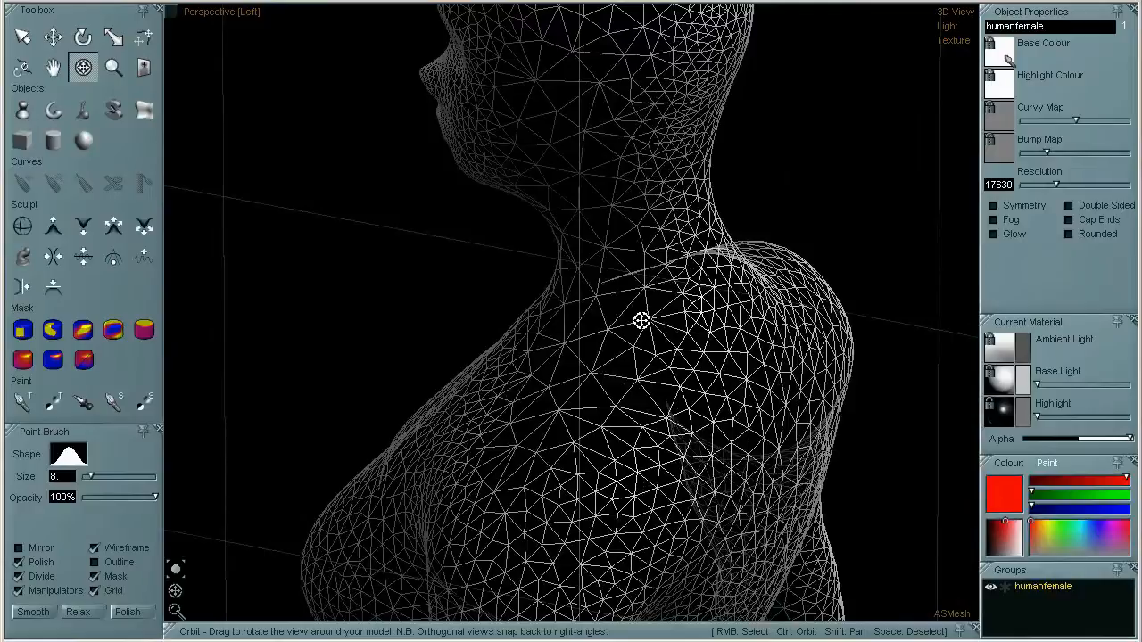
left_click(242, 2)
mouse_move(258, 78)
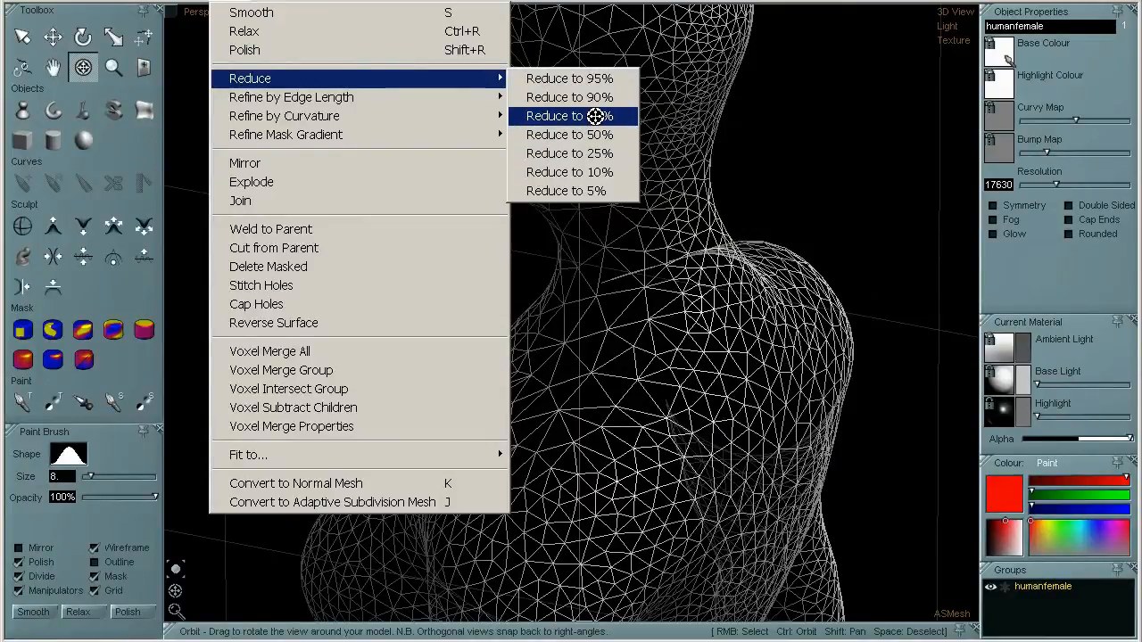
Compare the mesh density of both shoulders from the front, then examine the whole figure and the head and neck
left_click_drag(792, 194, 701, 325)
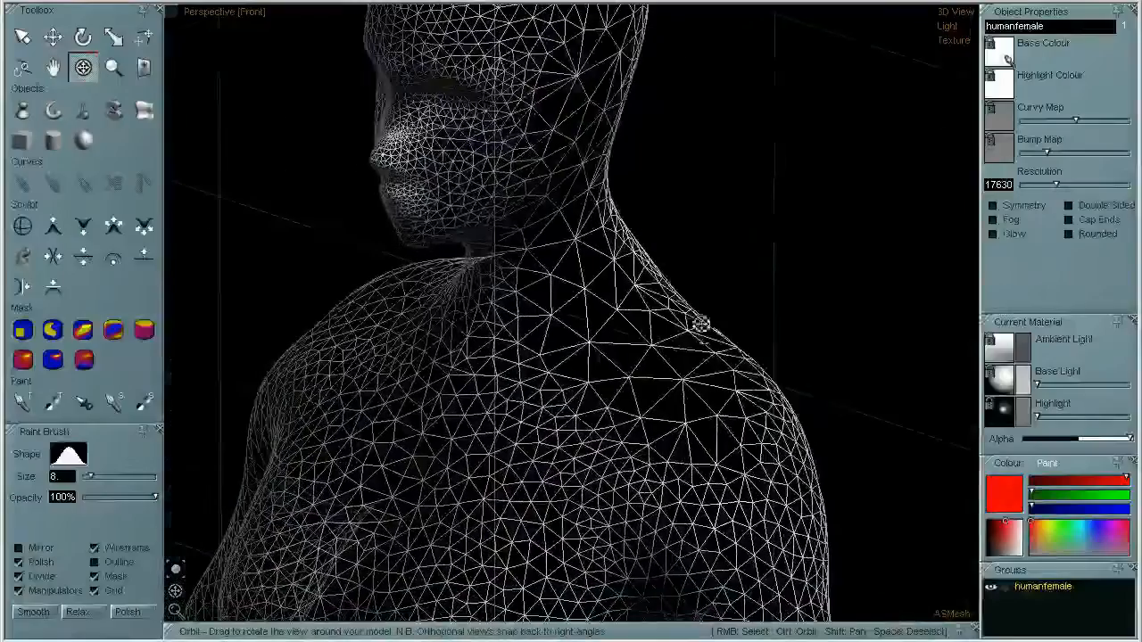
left_click_drag(636, 347, 663, 355)
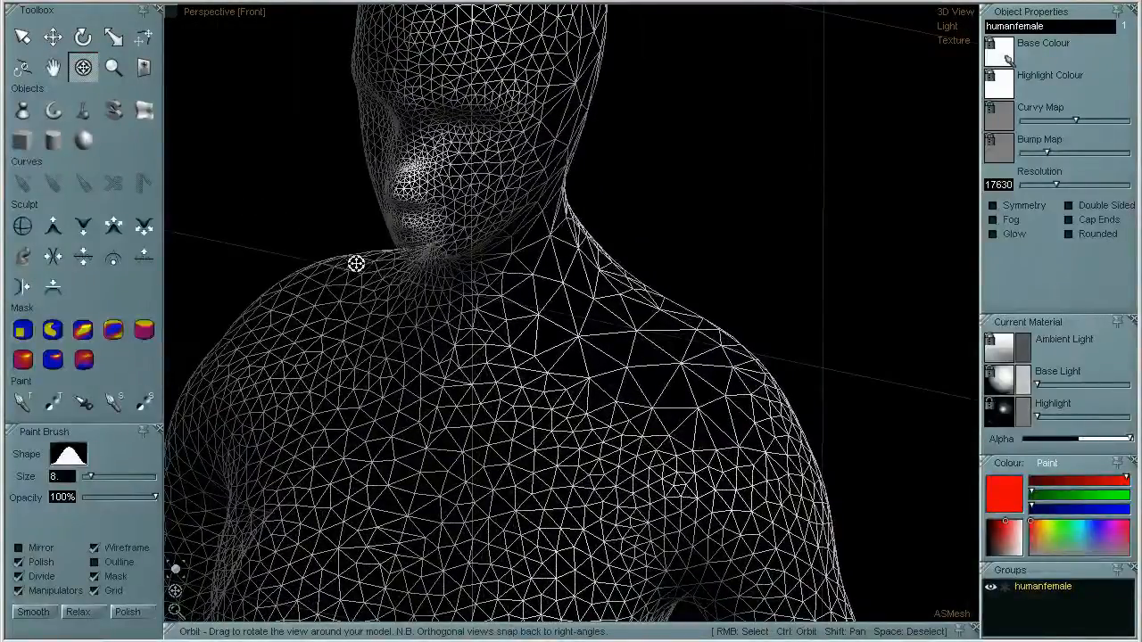
left_click_drag(630, 303, 711, 206)
left_click_drag(529, 210, 719, 232, "shift")
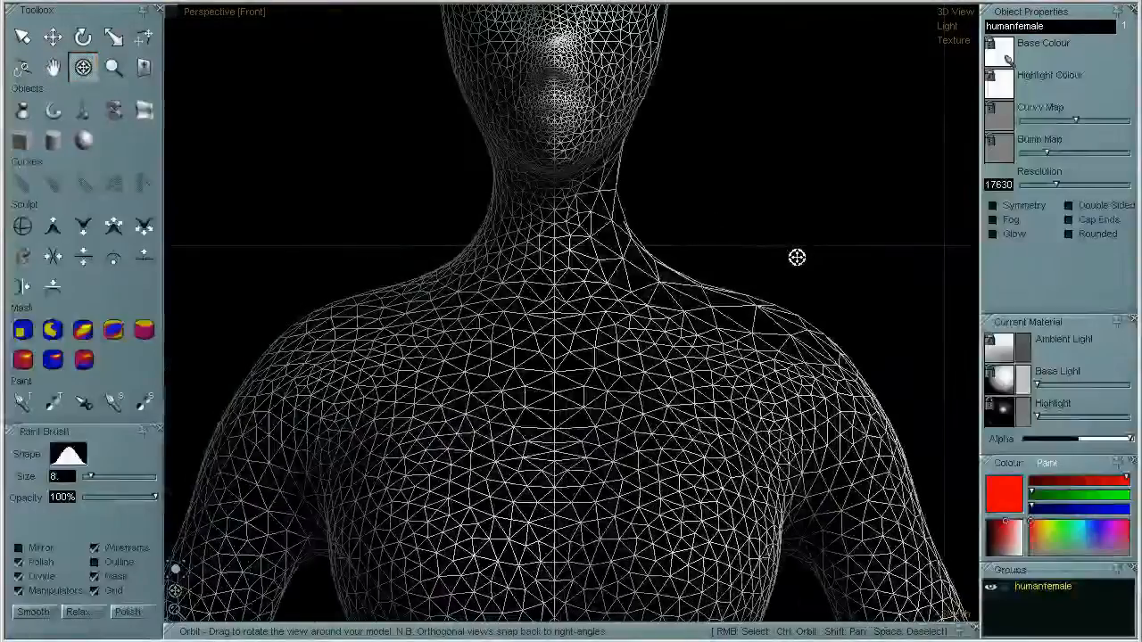
scroll(933, 406, "down", 5)
left_click_drag(933, 405, 725, 315)
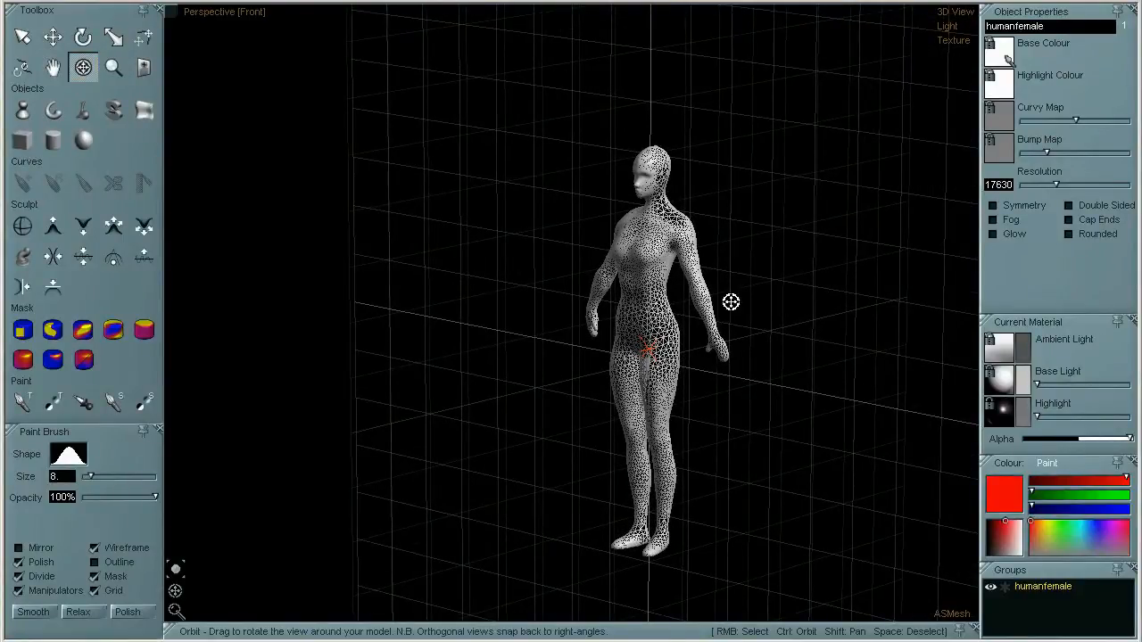
scroll(743, 310, "up", 5)
middle_click_drag(785, 258, 879, 522)
scroll(749, 319, "up", 3)
middle_click_drag(635, 212, 984, 509)
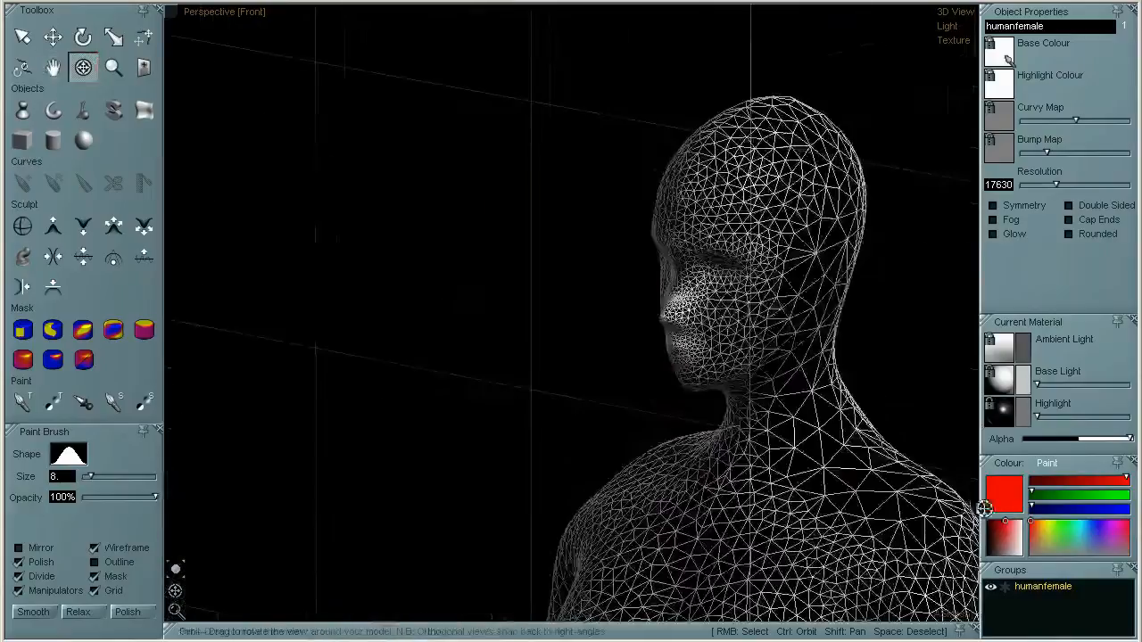
scroll(933, 467, "up", 3)
middle_click_drag(870, 382, 692, 414)
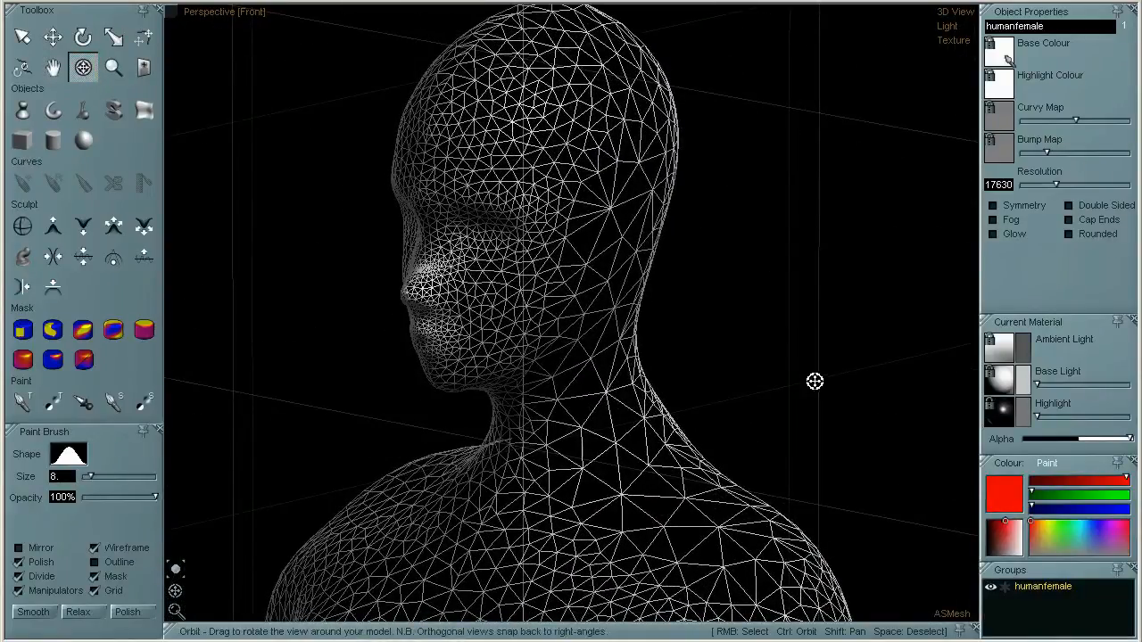
Mask the left side of the face with the Mask Brush and strongly reduce the masked mesh
scroll(793, 379, "down", 2)
left_click(114, 331)
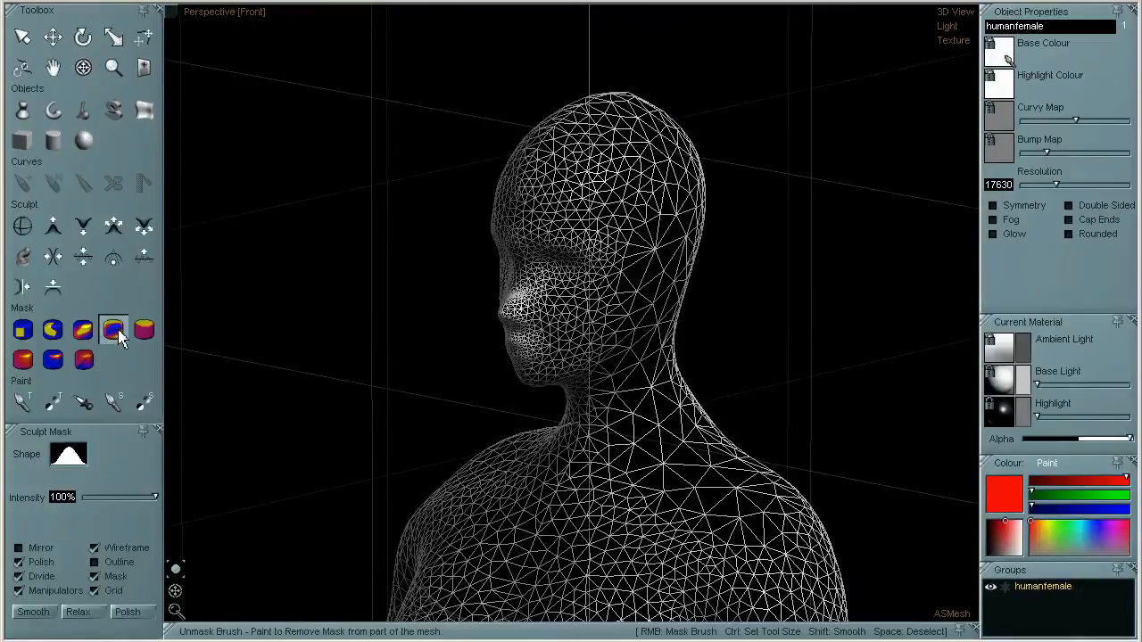
left_click(85, 332)
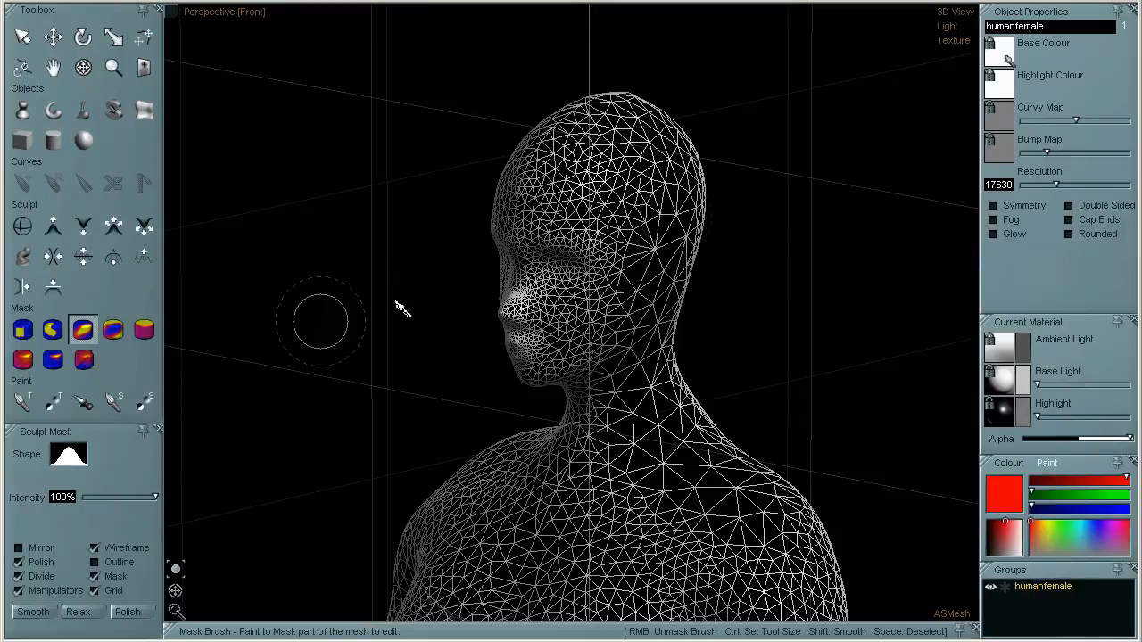
mouse_move(576, 216)
left_mouse_down()
mouse_move(539, 348)
mouse_move(549, 395)
mouse_move(589, 268)
mouse_move(558, 298)
left_mouse_up()
left_click(237, 1)
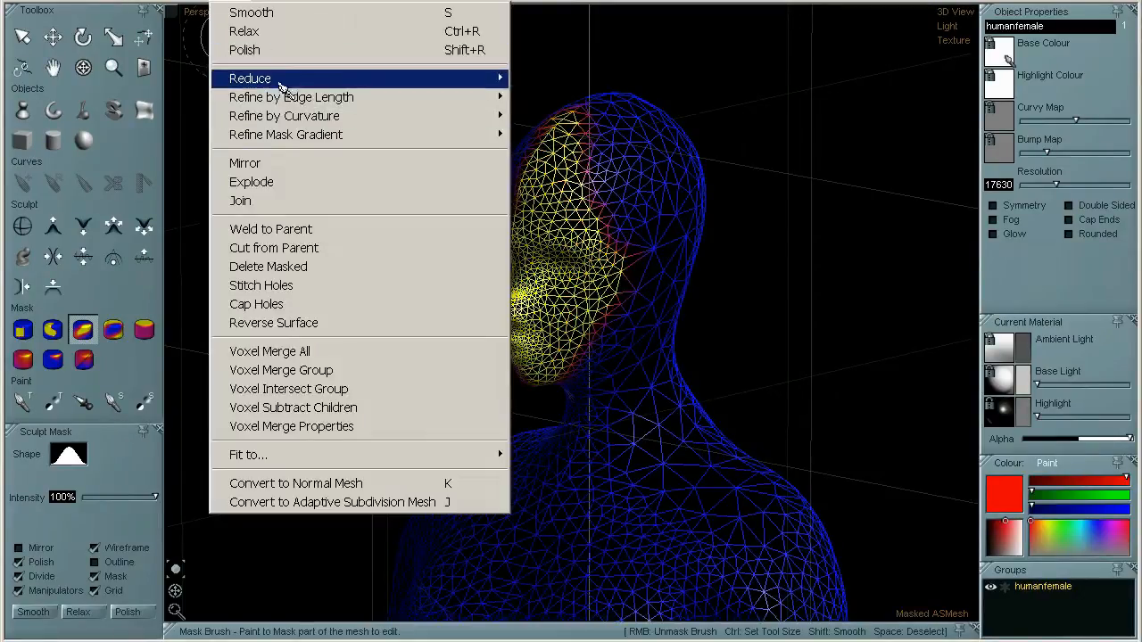
key("space")
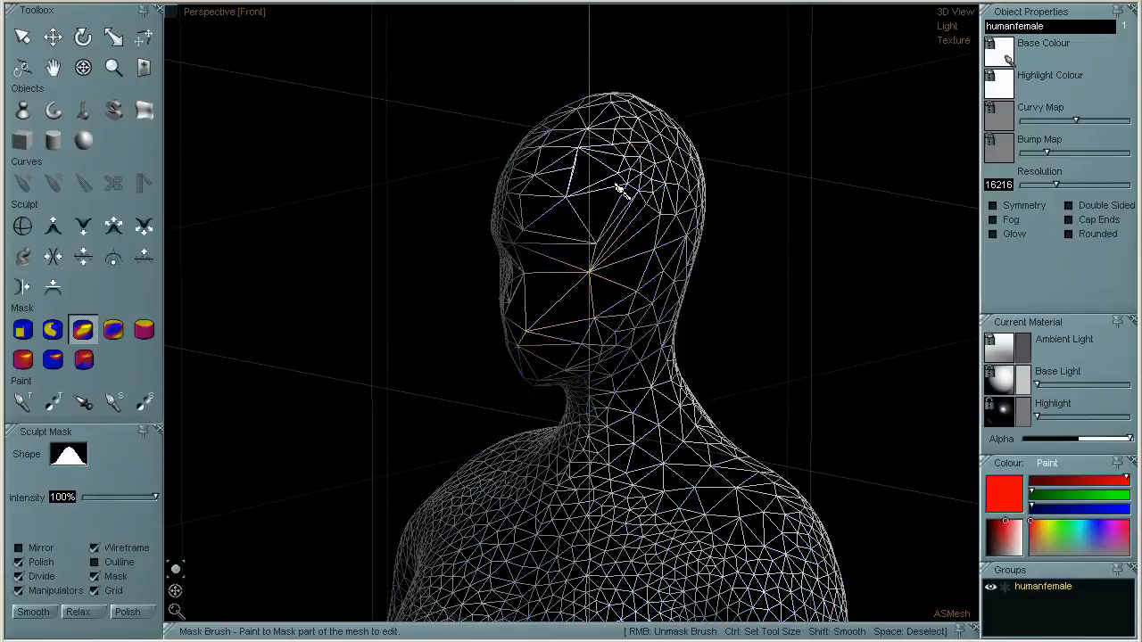
Examine the reduced face in wireframe and shaded display from several sides, along with the body
left_click(83, 67)
left_click_drag(425, 252, 728, 300)
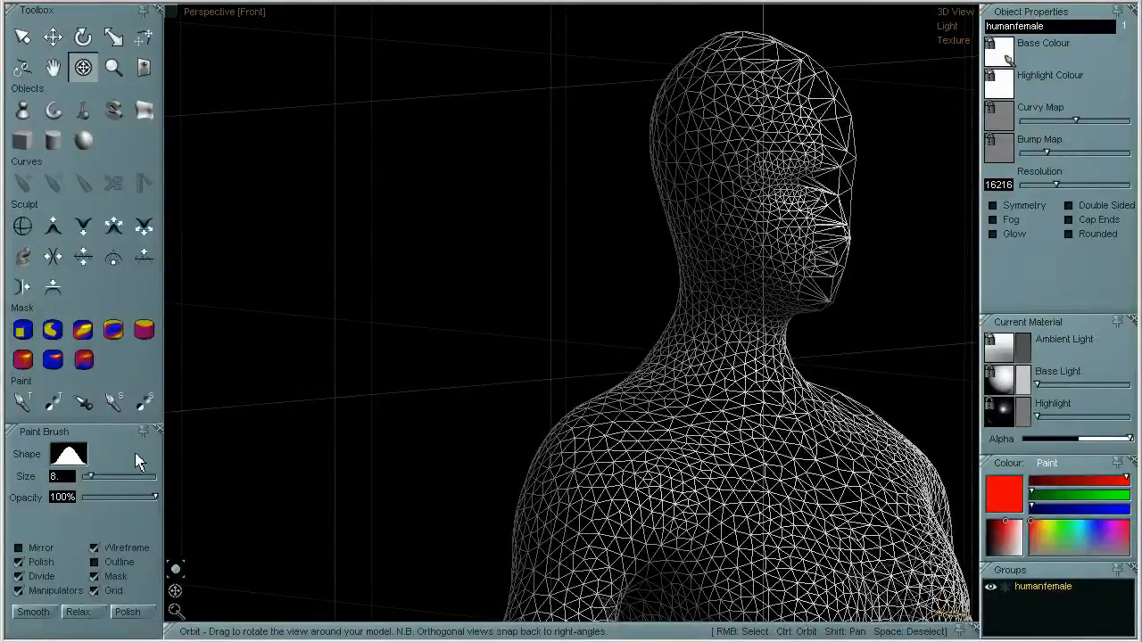
left_click(104, 549)
mouse_move(502, 342)
left_mouse_down()
mouse_move(469, 309)
mouse_move(505, 325)
mouse_move(378, 329)
mouse_move(493, 340)
left_mouse_up()
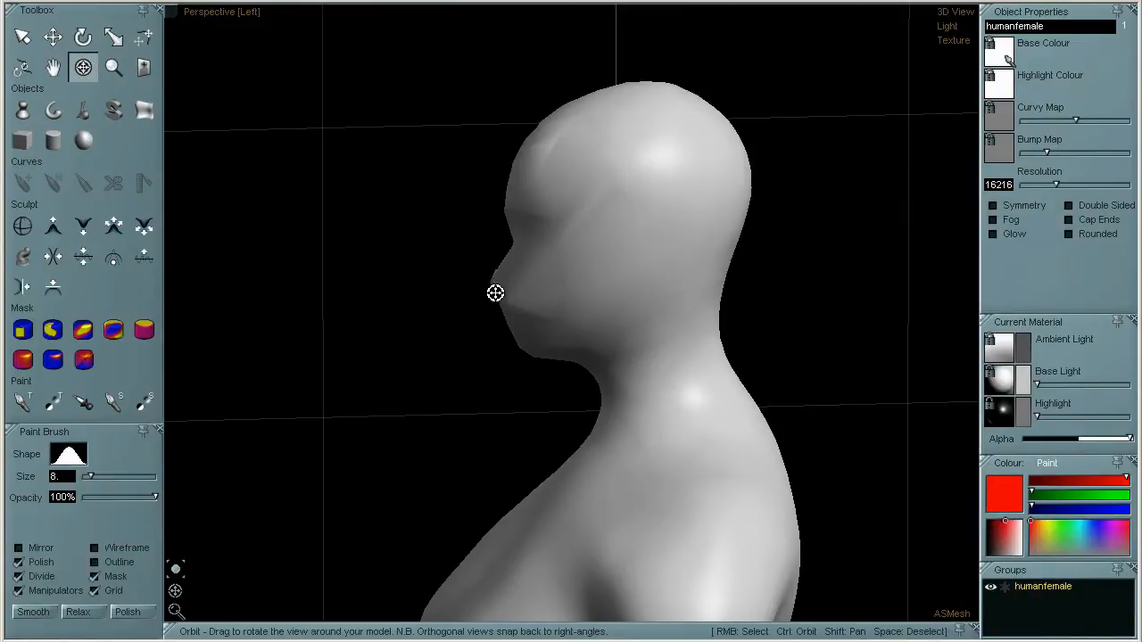
left_click_drag(494, 298, 385, 316)
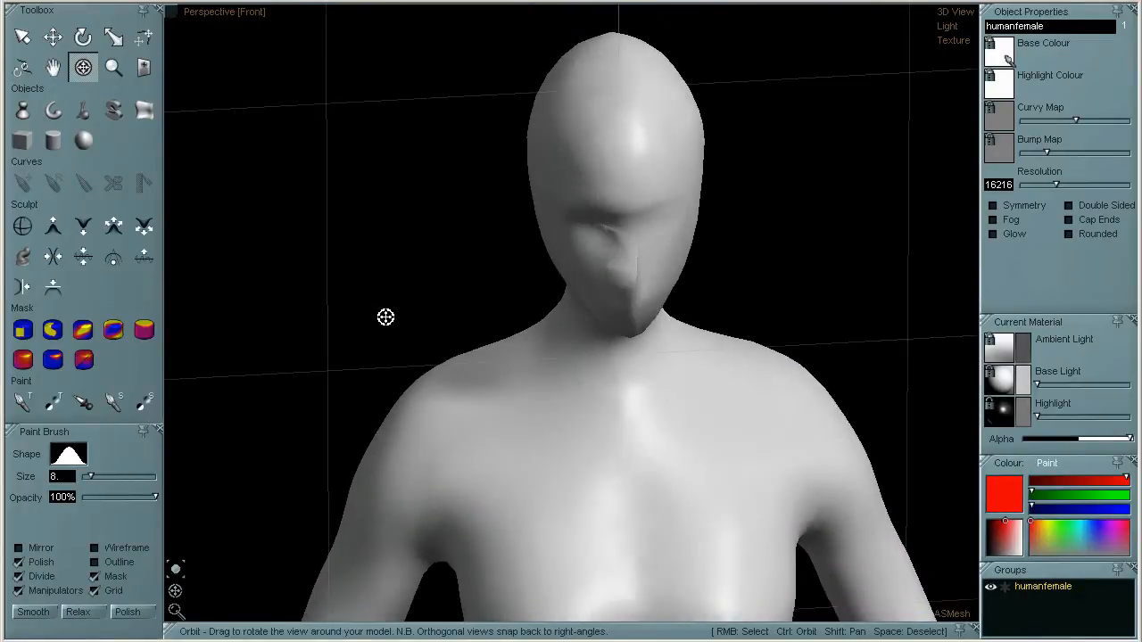
scroll(406, 314, "down", 4)
left_click_drag(546, 329, 631, 181, "shift")
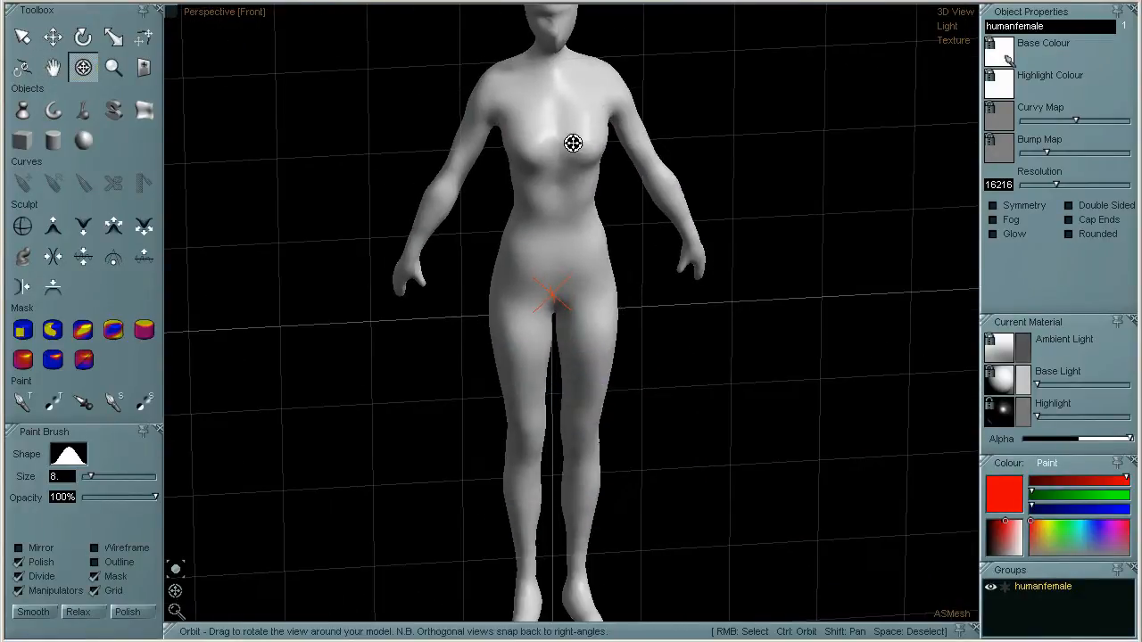
Restore the figure's mesh from before the face reduction and turn its wireframe display back on
left_click(226, 3)
mouse_move(487, 75)
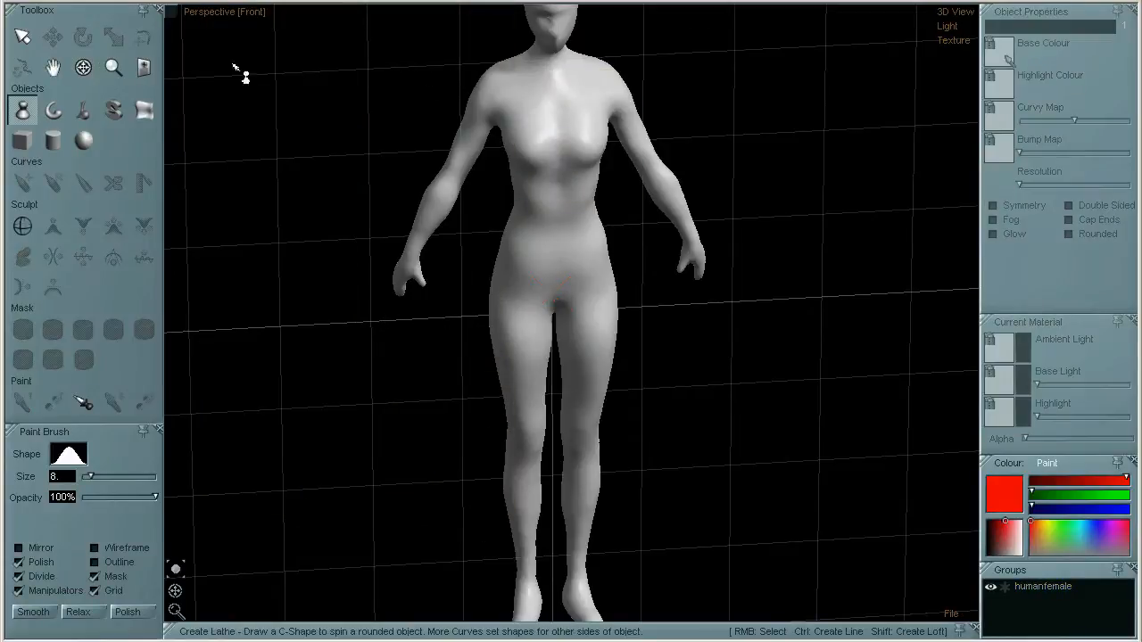
left_click_drag(820, 240, 622, 326)
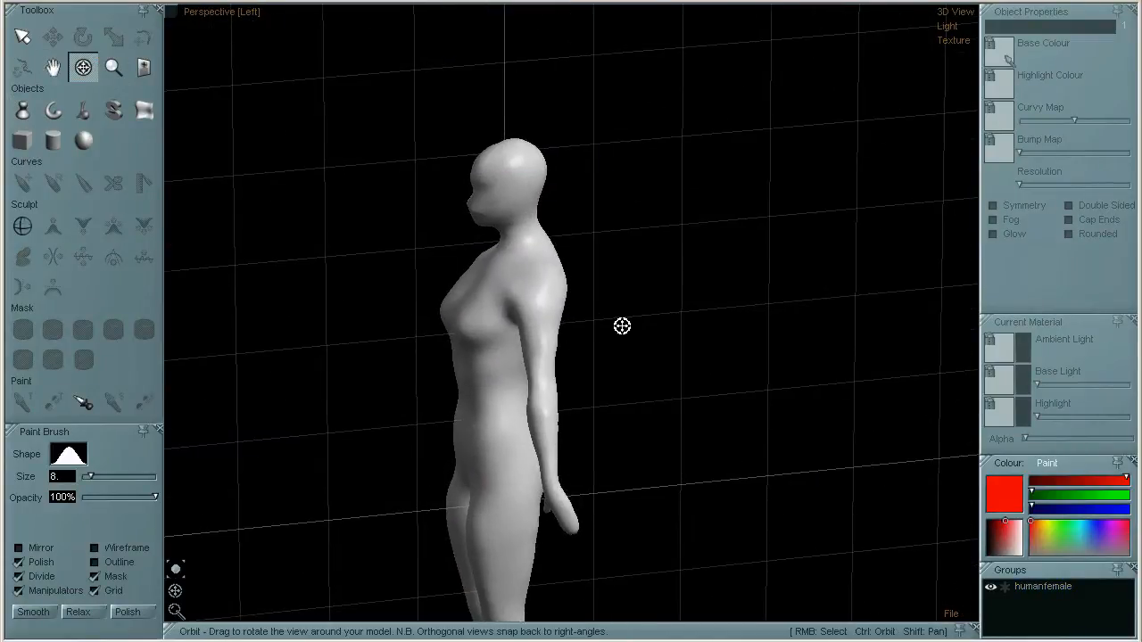
key("space")
Mask the dense mesh patch on the inner side of the left foot with the Mask Brush
left_click_drag(535, 283, 667, 282)
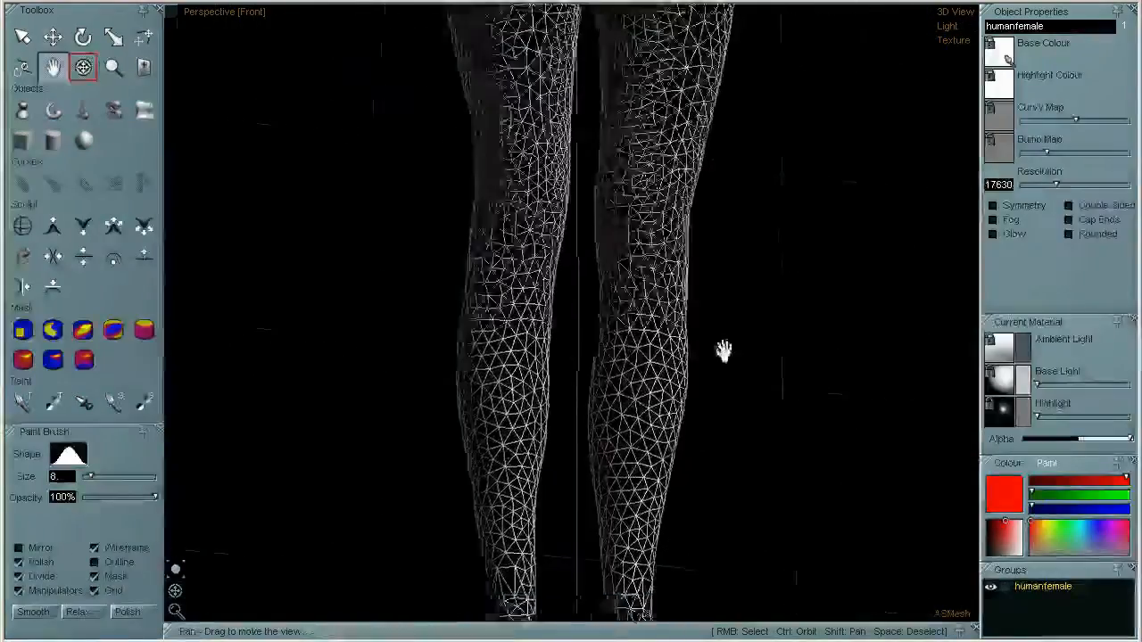
left_click_drag(722, 349, 652, 255)
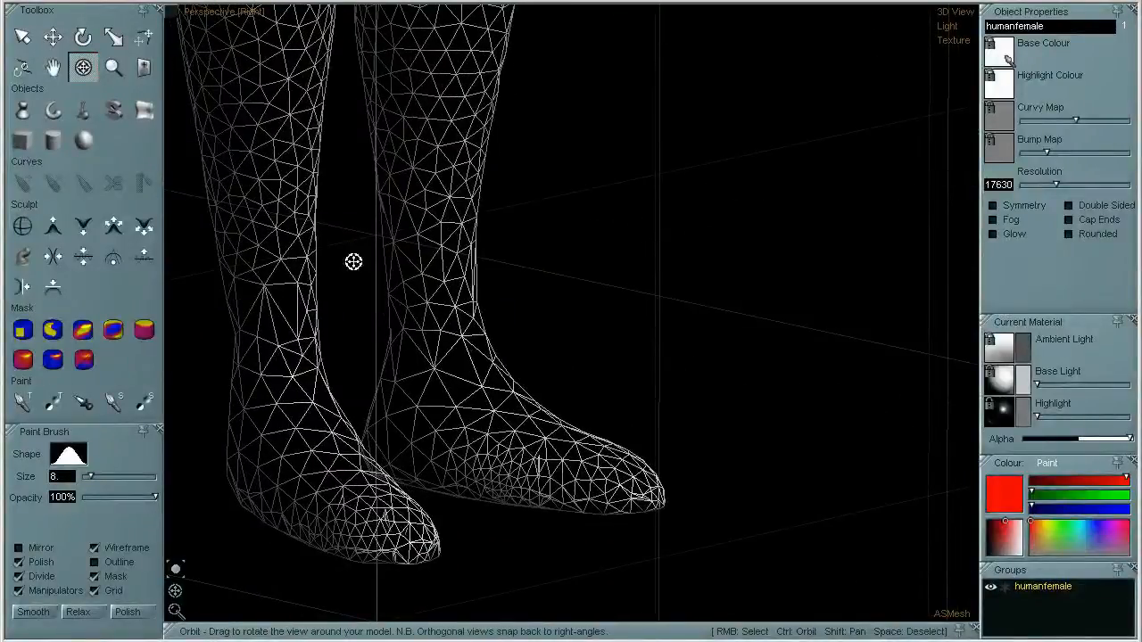
left_click(83, 330)
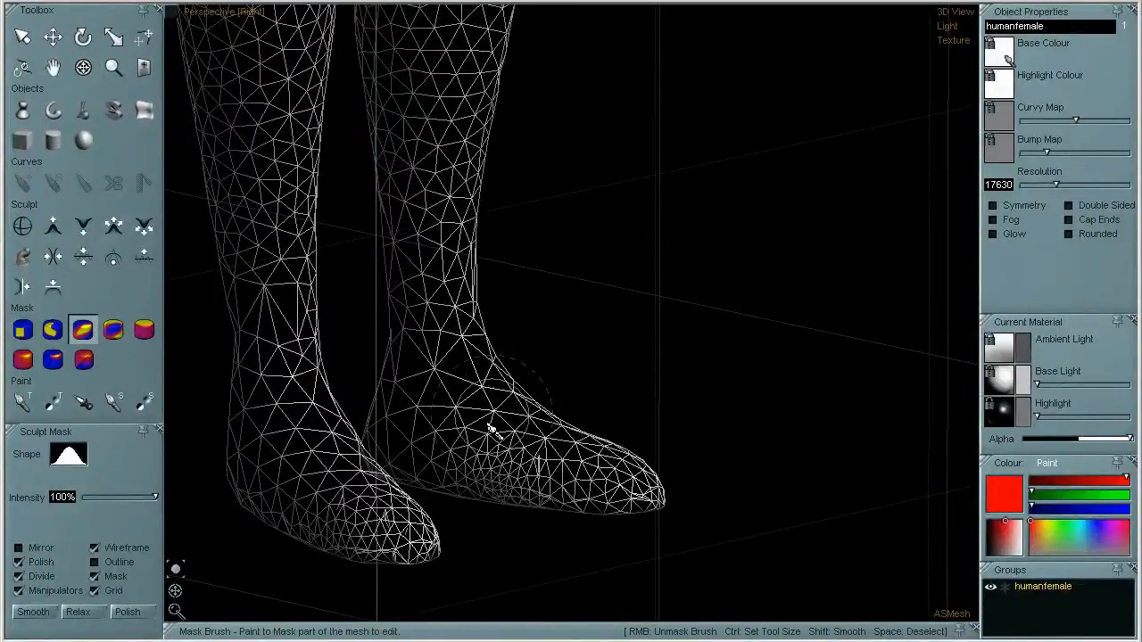
left_click(503, 469)
mouse_move(503, 469)
left_mouse_down()
mouse_move(526, 466)
mouse_move(549, 493)
left_mouse_up()
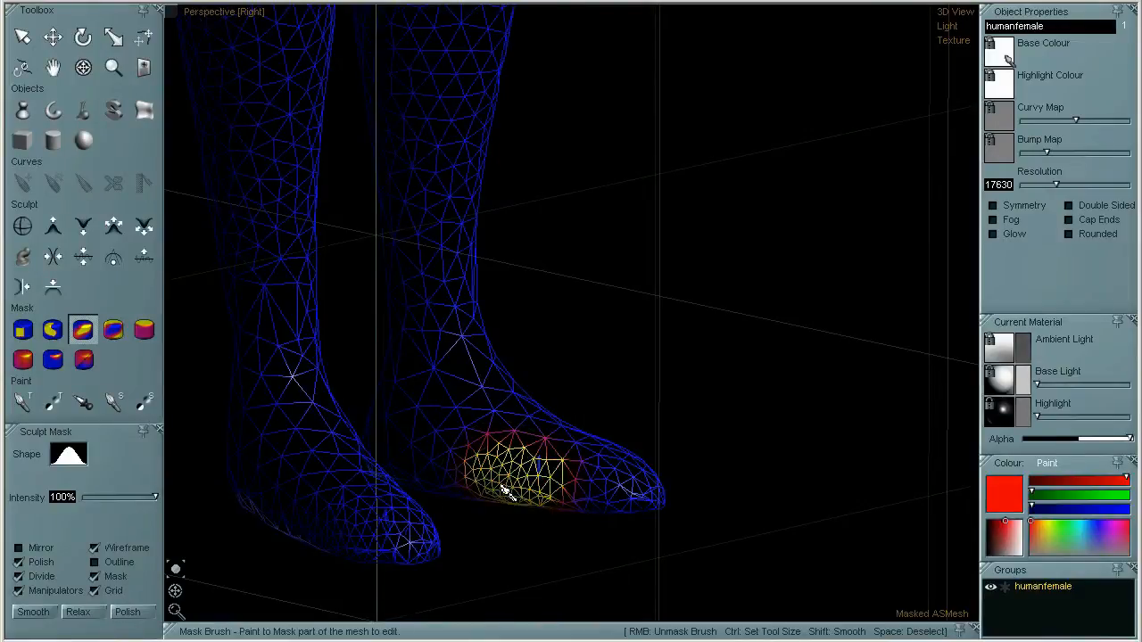
Reduce the masked foot patch to 50%, followed by two further reductions to 90%
left_click(243, 5)
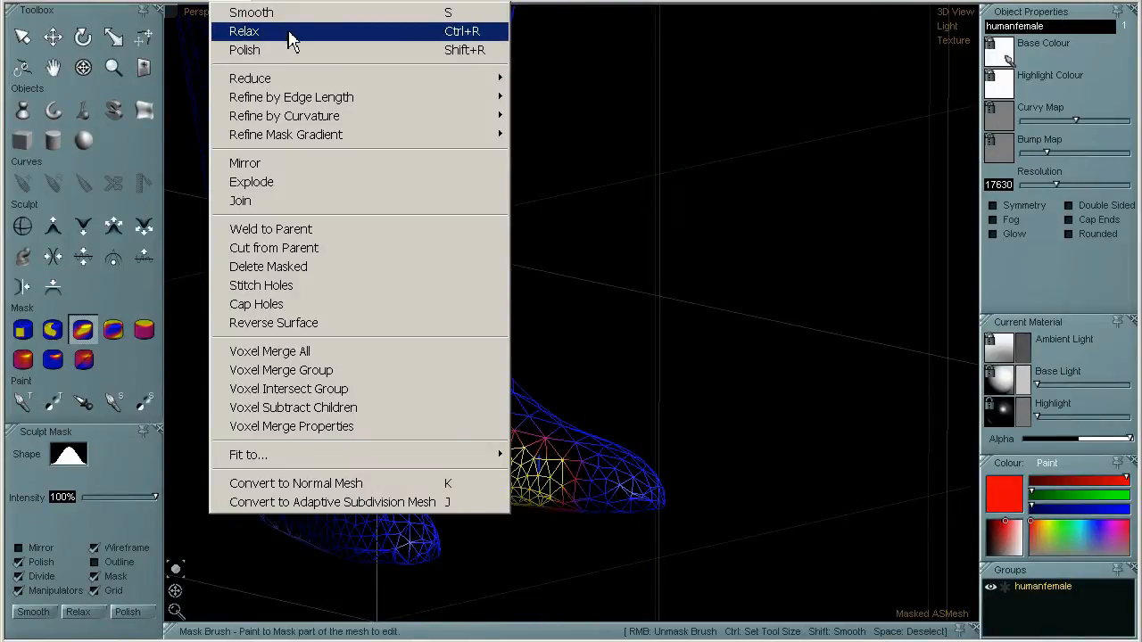
mouse_move(307, 81)
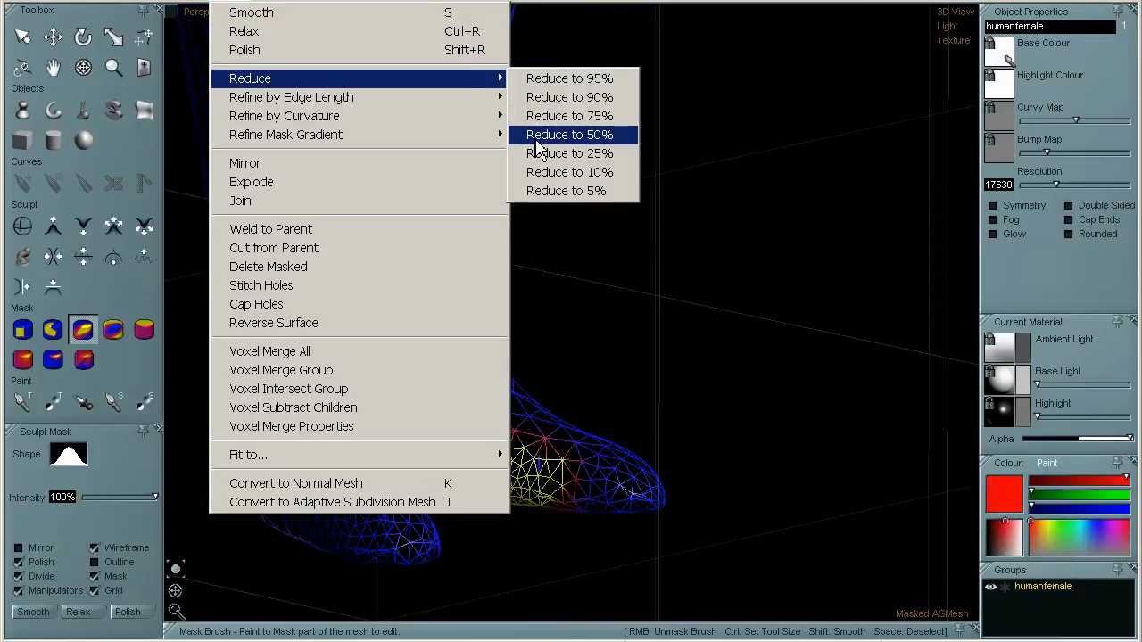
left_click(536, 141)
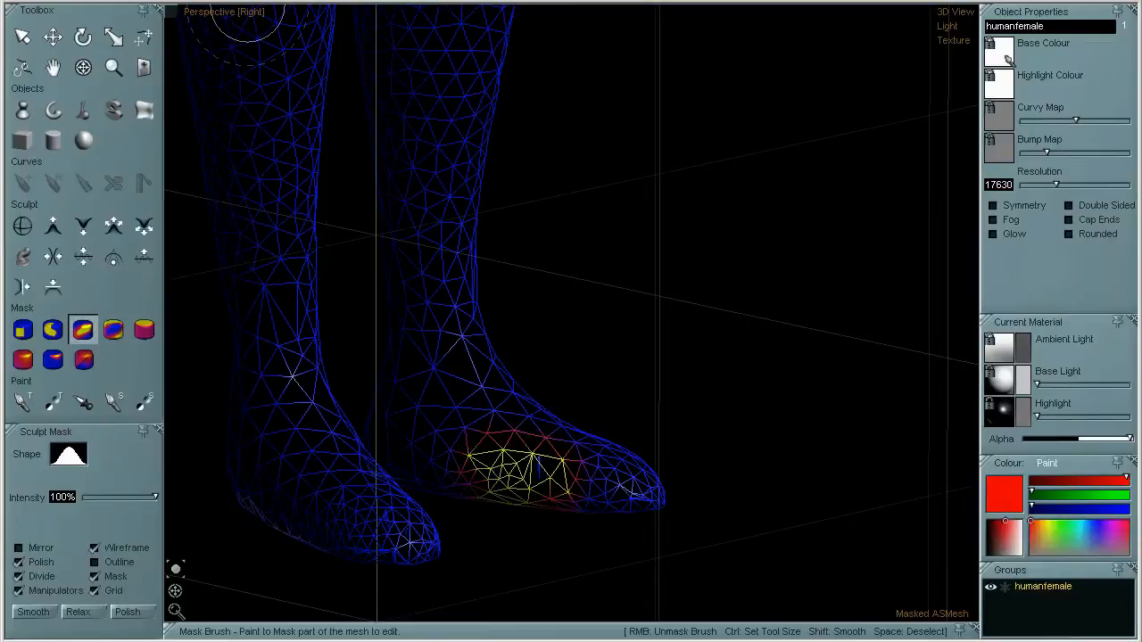
left_click(243, 3)
mouse_move(280, 79)
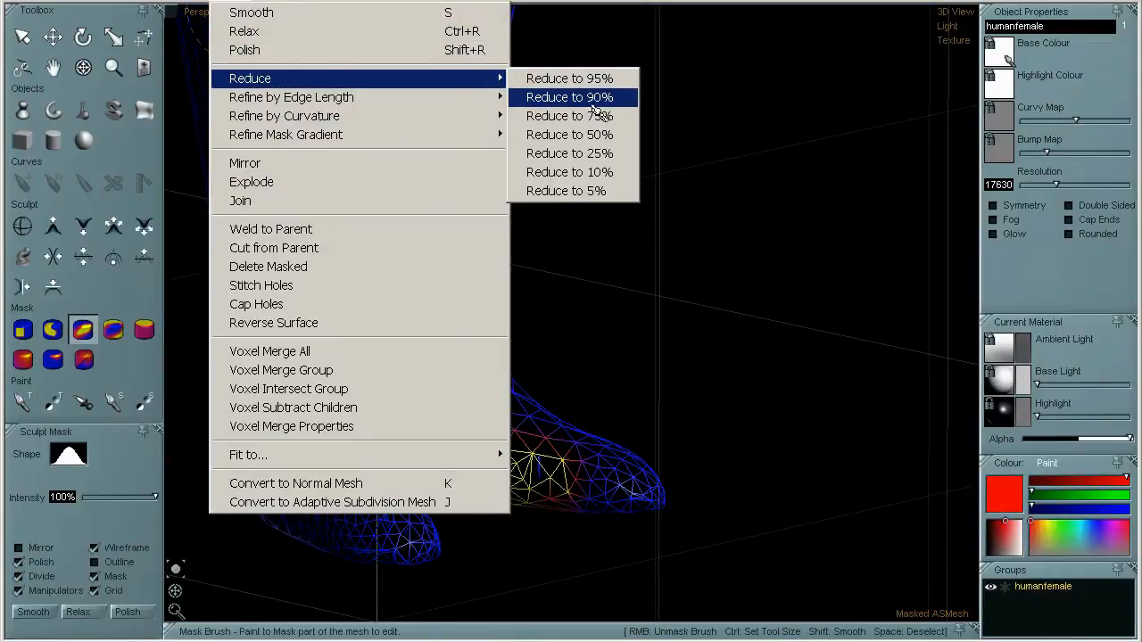
left_click(596, 106)
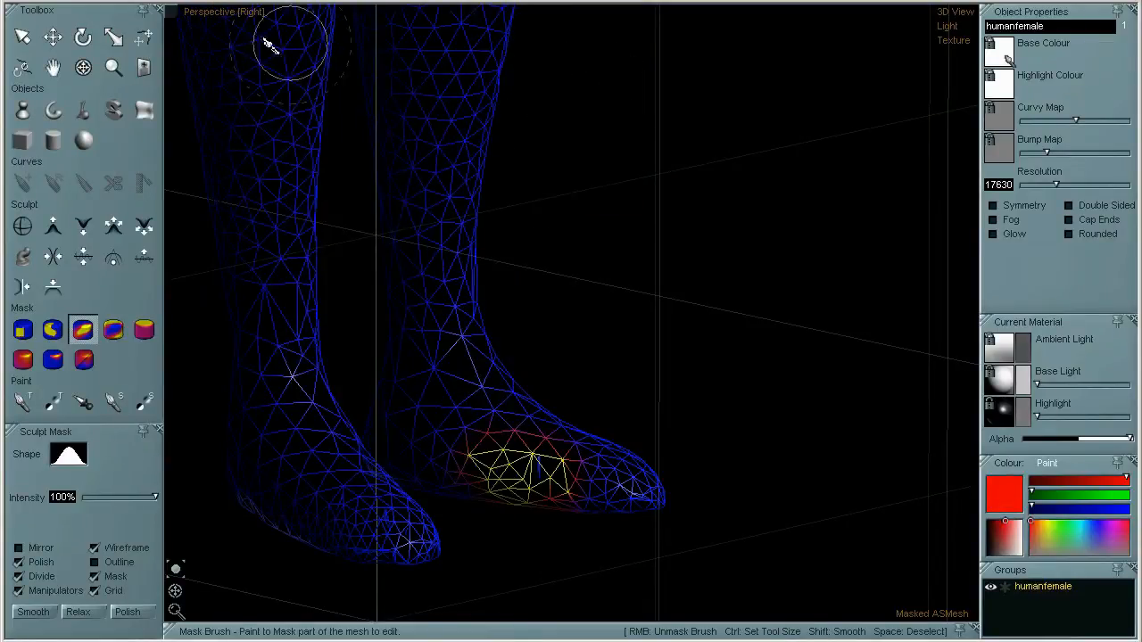
left_click(228, 7)
mouse_move(252, 80)
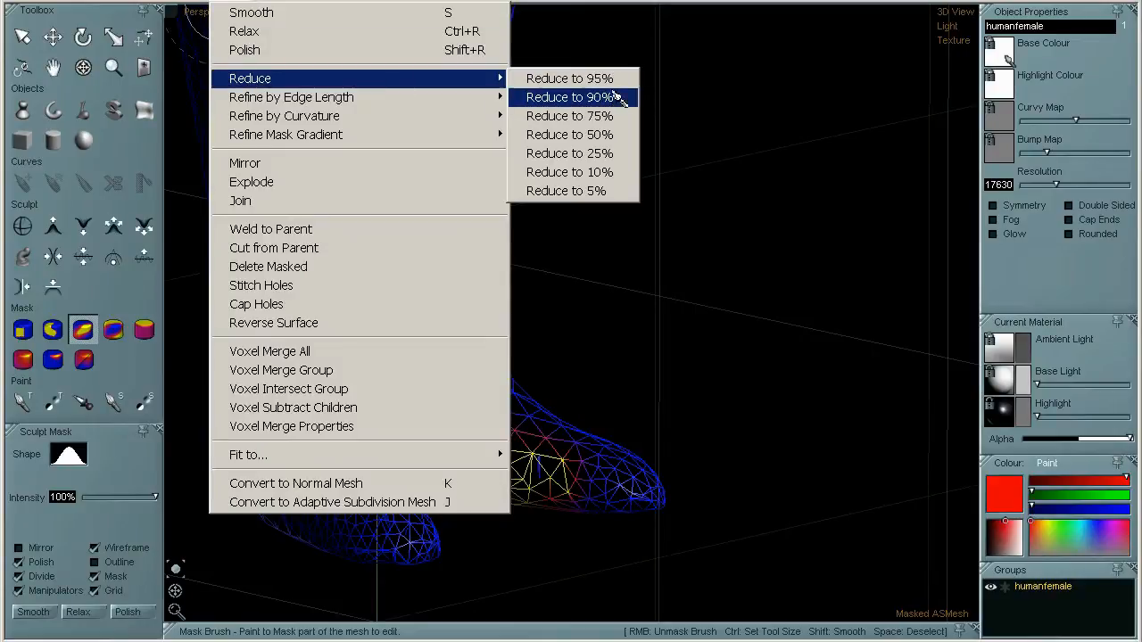
left_click(616, 105)
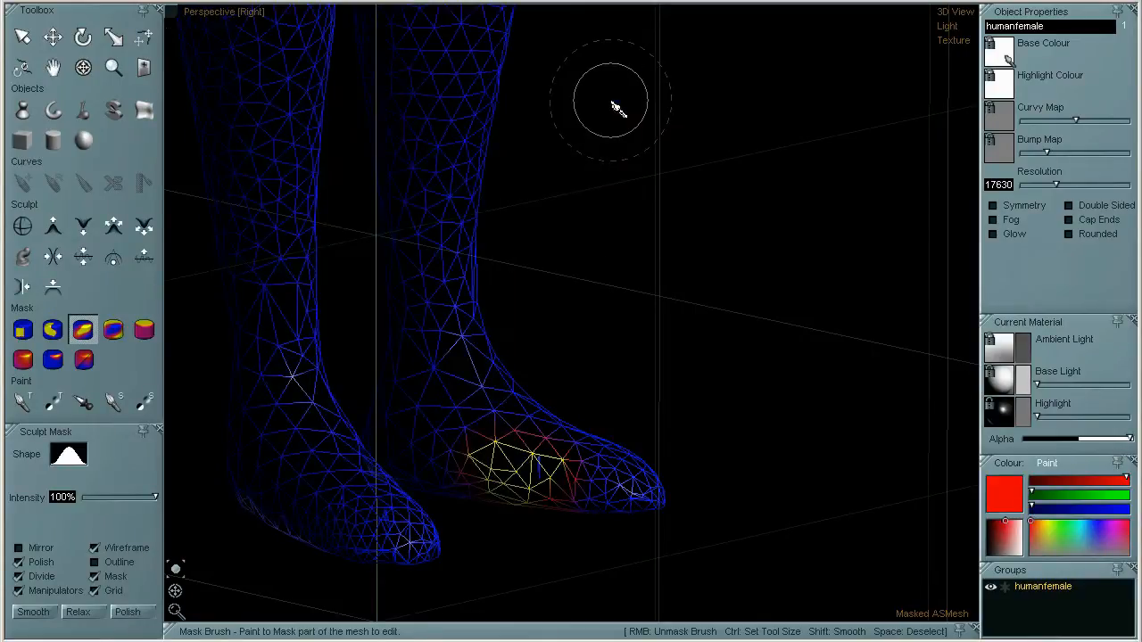
Relax the triangles of the reduced foot patch, check it from the side and clear the mask
key("ctrl+r")
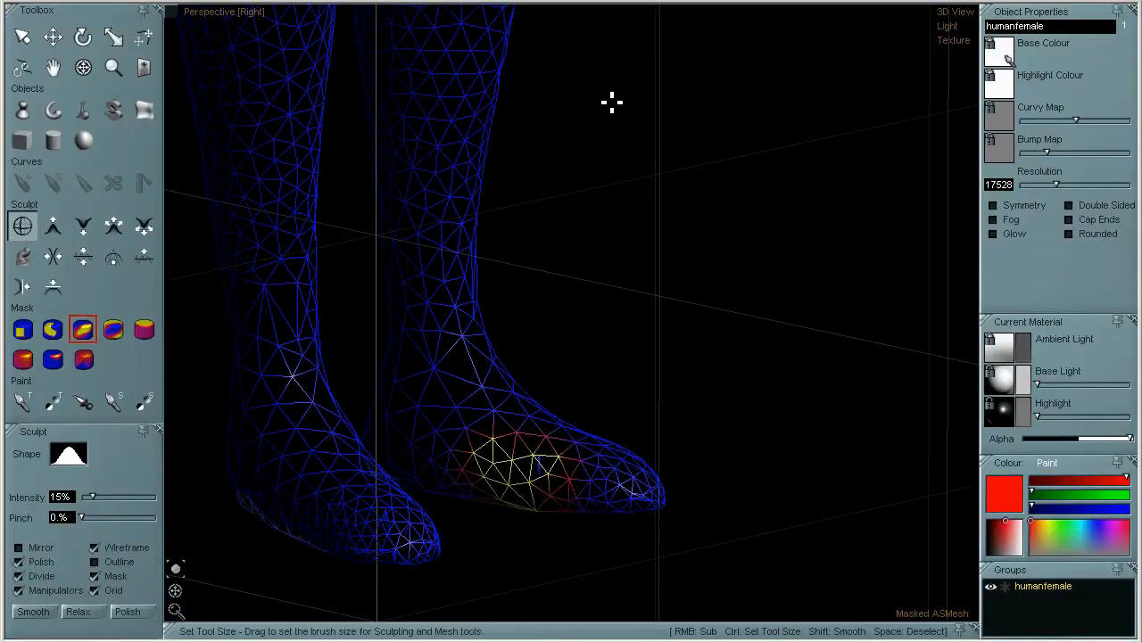
left_click(83, 67)
mouse_move(653, 366)
left_mouse_down()
mouse_move(648, 341)
mouse_move(660, 345)
mouse_move(629, 280)
mouse_move(592, 331)
mouse_move(617, 293)
mouse_move(652, 334)
mouse_move(655, 319)
mouse_move(647, 312)
mouse_move(652, 349)
left_mouse_up()
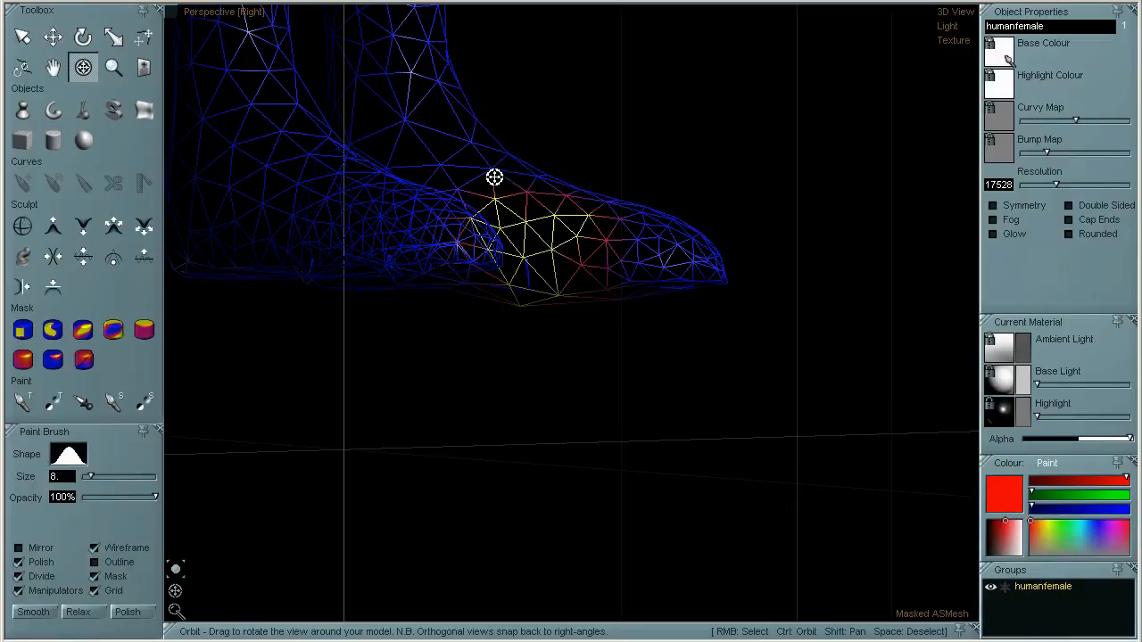
left_click_drag(701, 250, 779, 257)
key("space")
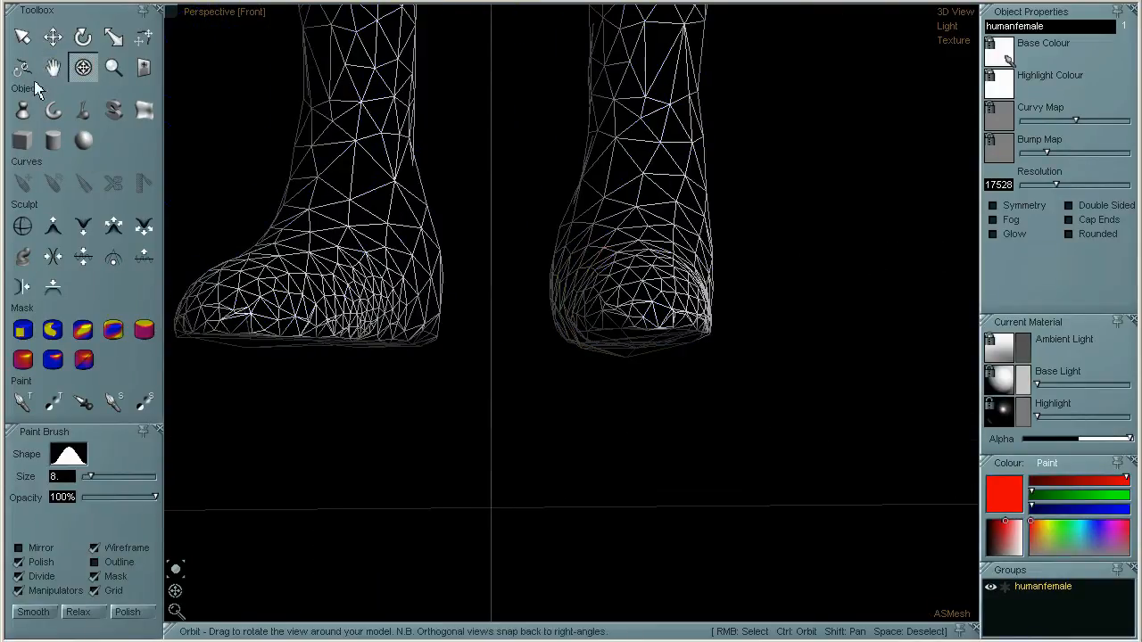
Mask the bulging sole of the left foot with a rectangle and flatten it using Fit to
left_click_drag(684, 358, 761, 358)
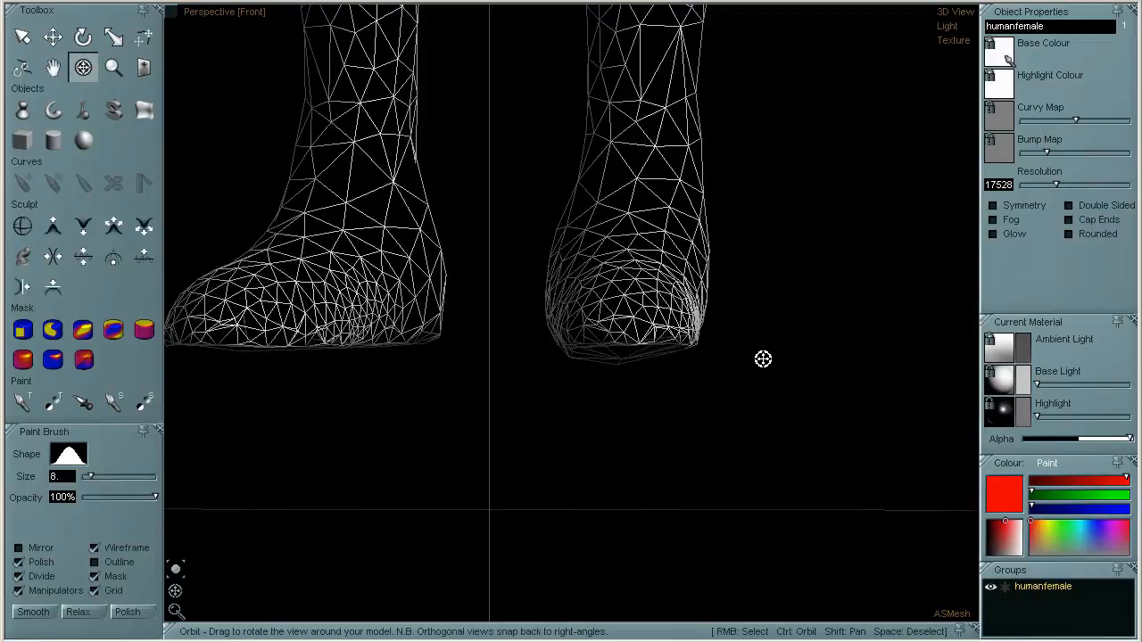
left_click(23, 331)
left_click_drag(649, 379, 794, 427)
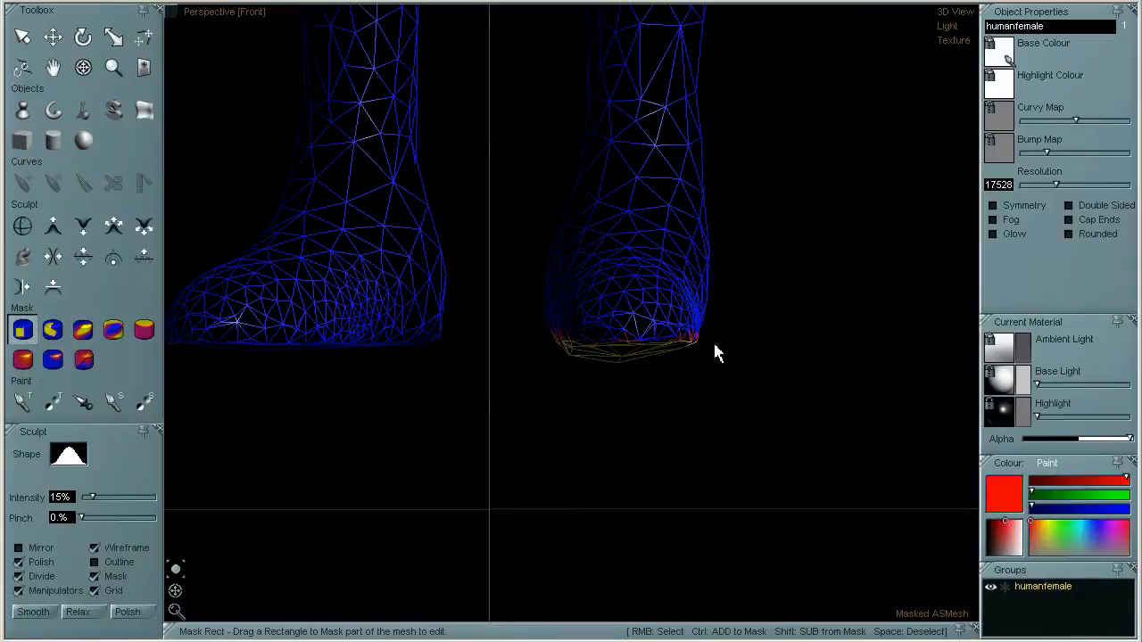
right_click(232, 5)
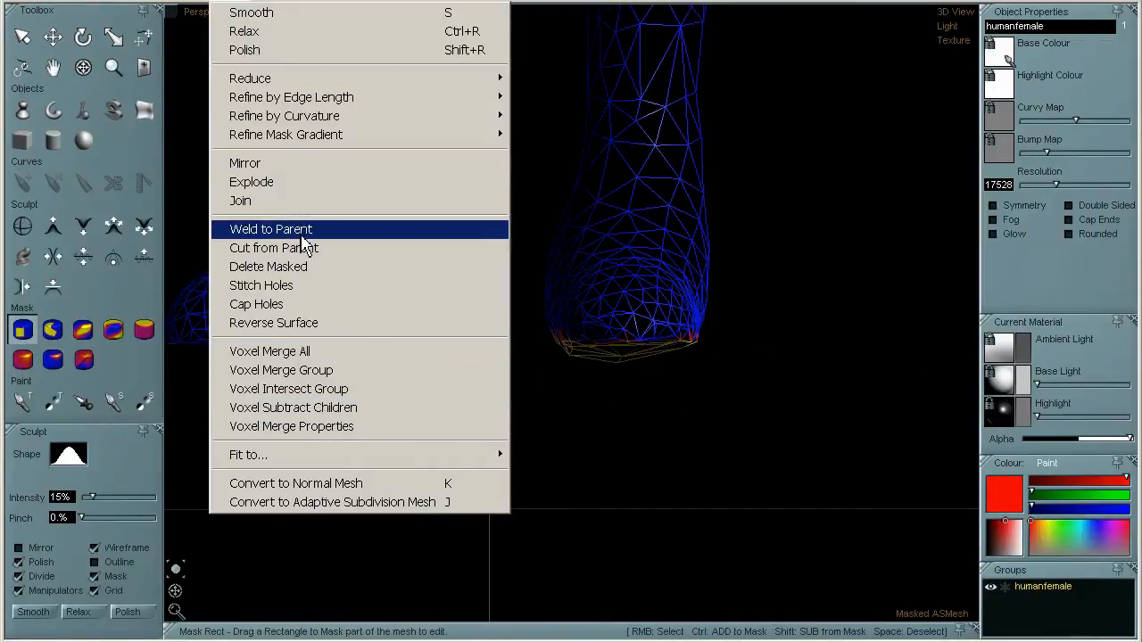
mouse_move(312, 458)
left_click(607, 457)
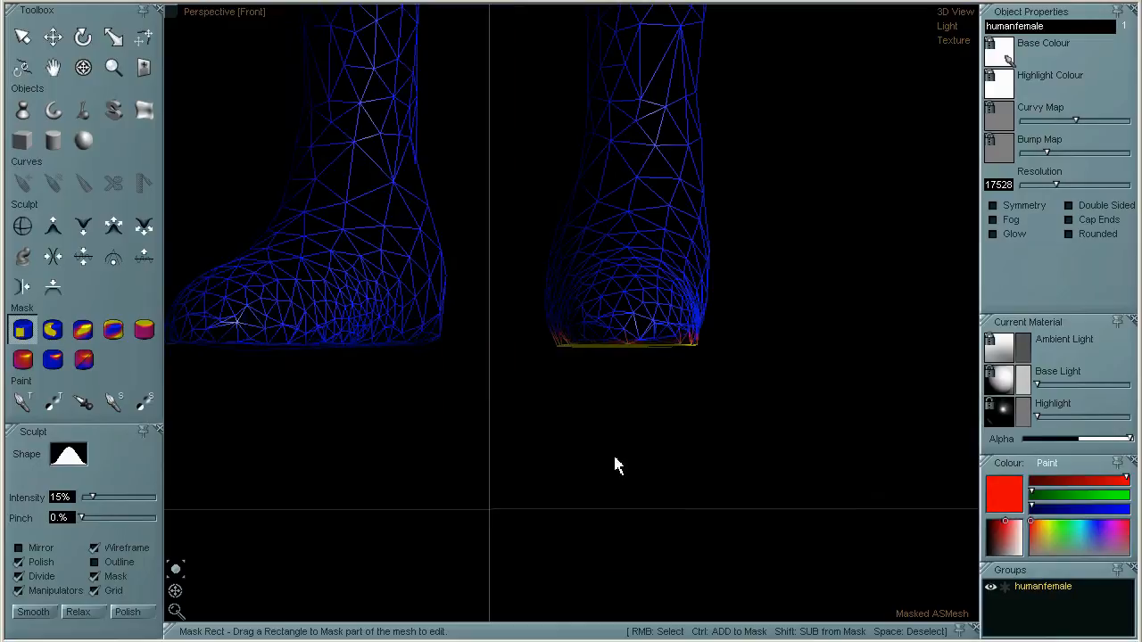
key("space")
Paint a mask over the top and outer side of the left foot with the Mask Brush
left_click(83, 68)
left_click_drag(669, 437, 688, 377)
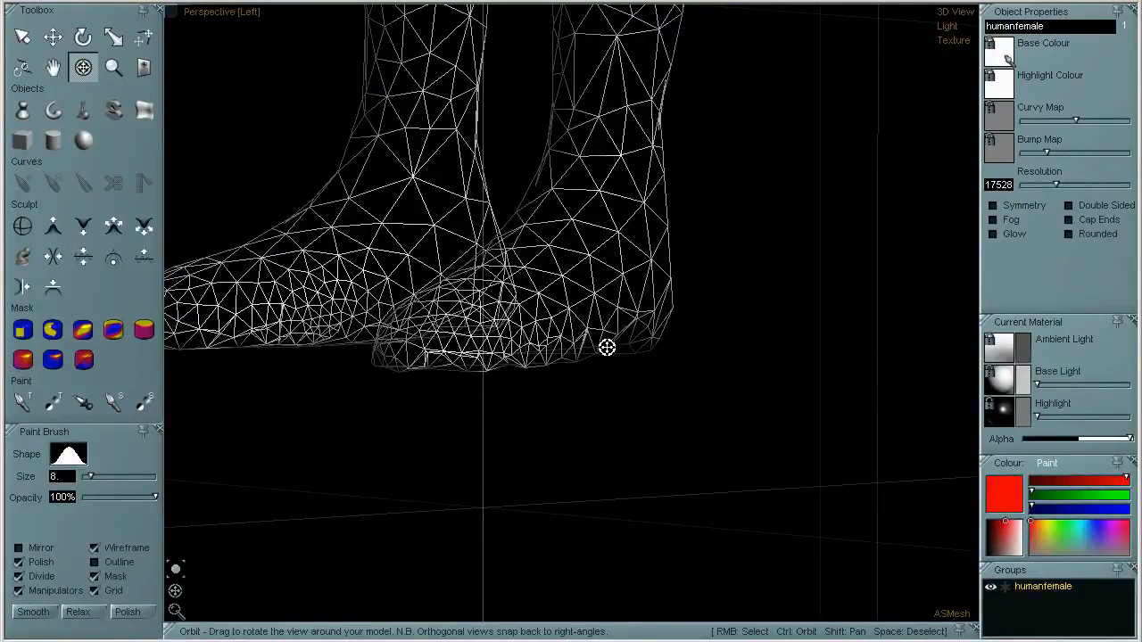
left_click_drag(801, 333, 549, 513)
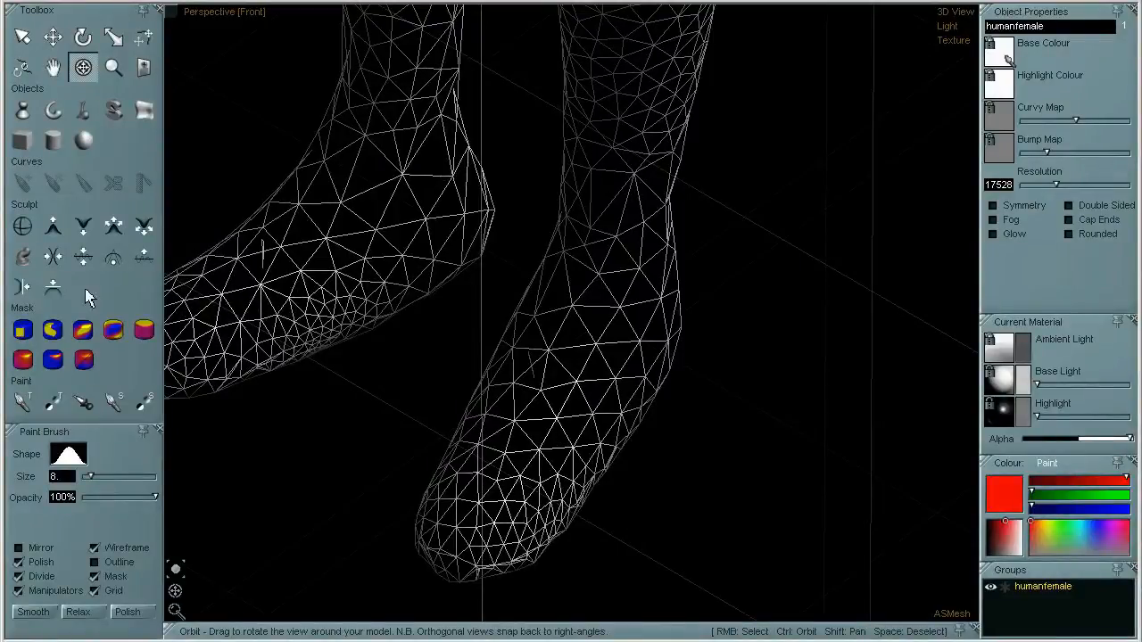
left_click(81, 331)
mouse_move(600, 438)
left_mouse_down()
mouse_move(467, 395)
mouse_move(594, 323)
mouse_move(403, 448)
mouse_move(475, 469)
left_mouse_up()
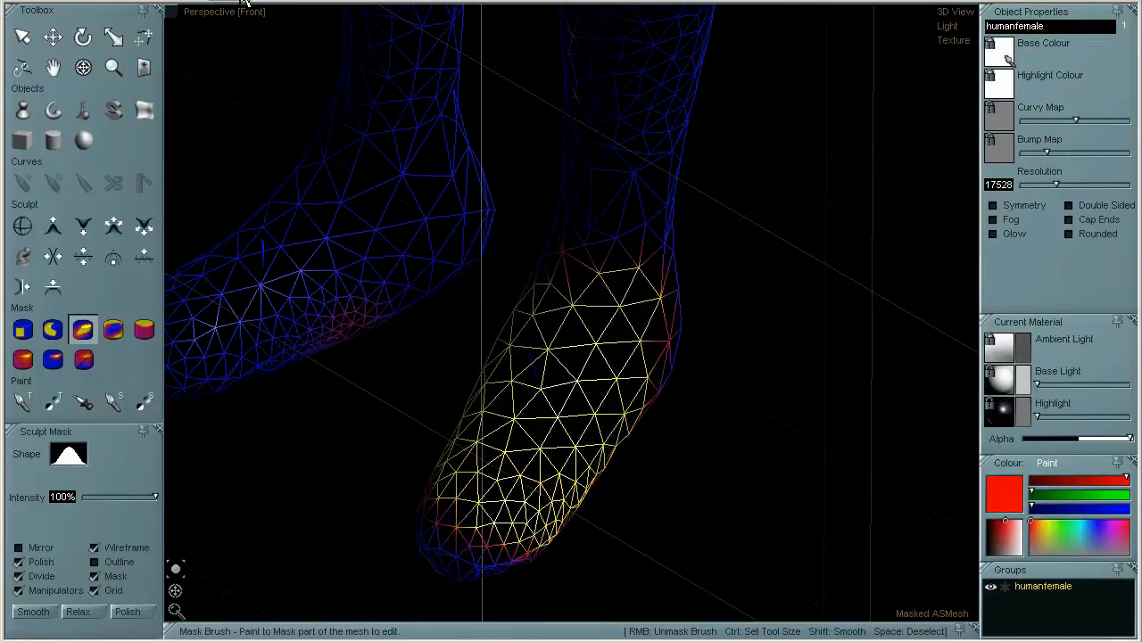
Reduce the masked area of the left foot to 25% and clear the mask
left_click(245, 4)
mouse_move(268, 79)
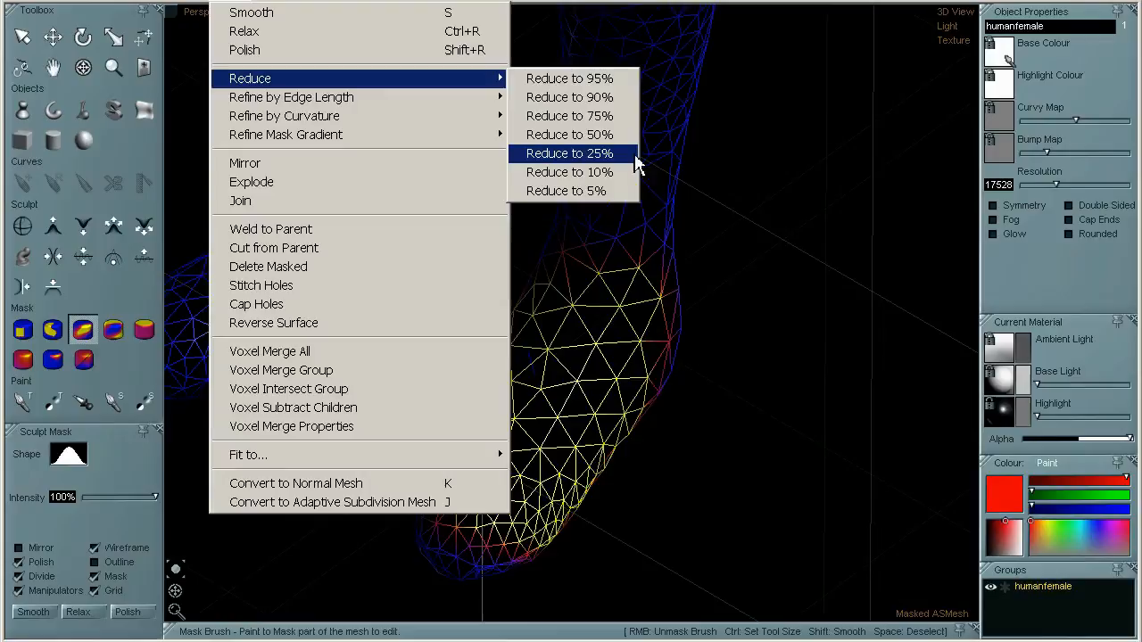
left_click(571, 153)
key("space")
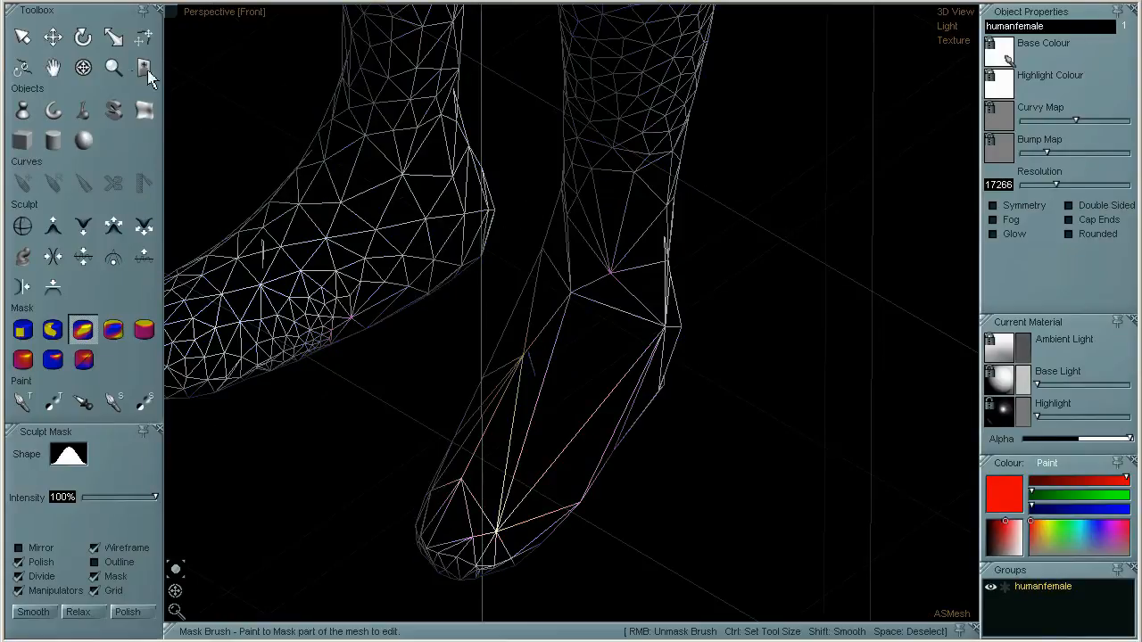
Inspect the reduced left foot from the side, followed by the mesh of the whole figure
left_click(83, 66)
left_click_drag(785, 471, 705, 457)
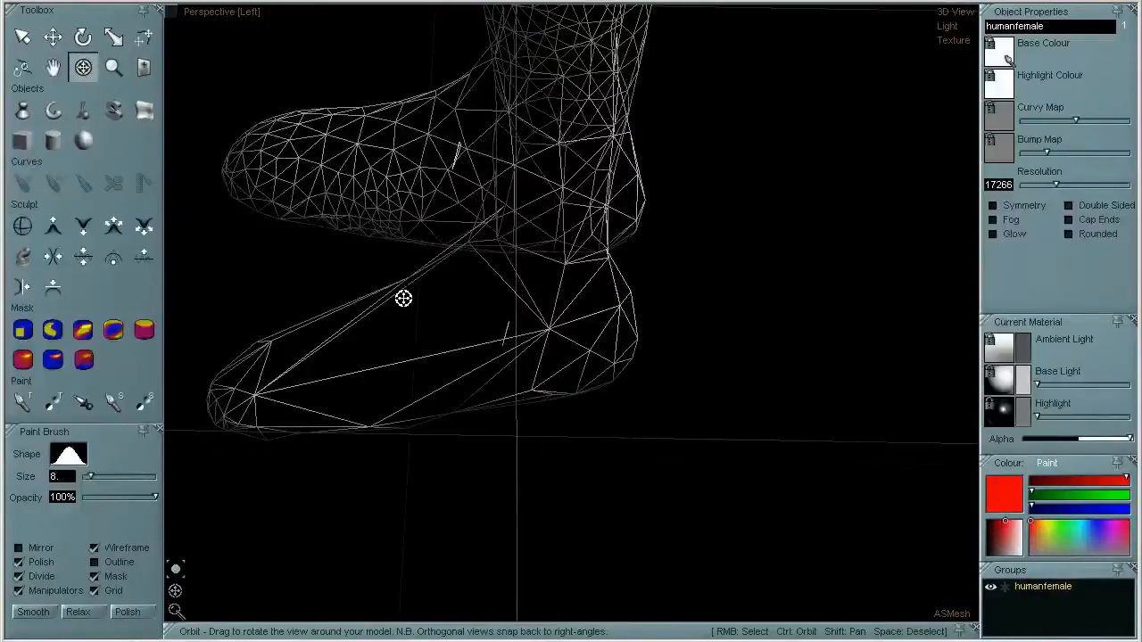
left_click_drag(480, 331, 712, 433)
scroll(713, 433, "down", 5)
scroll(789, 455, "down", 3)
left_click_drag(842, 482, 821, 491)
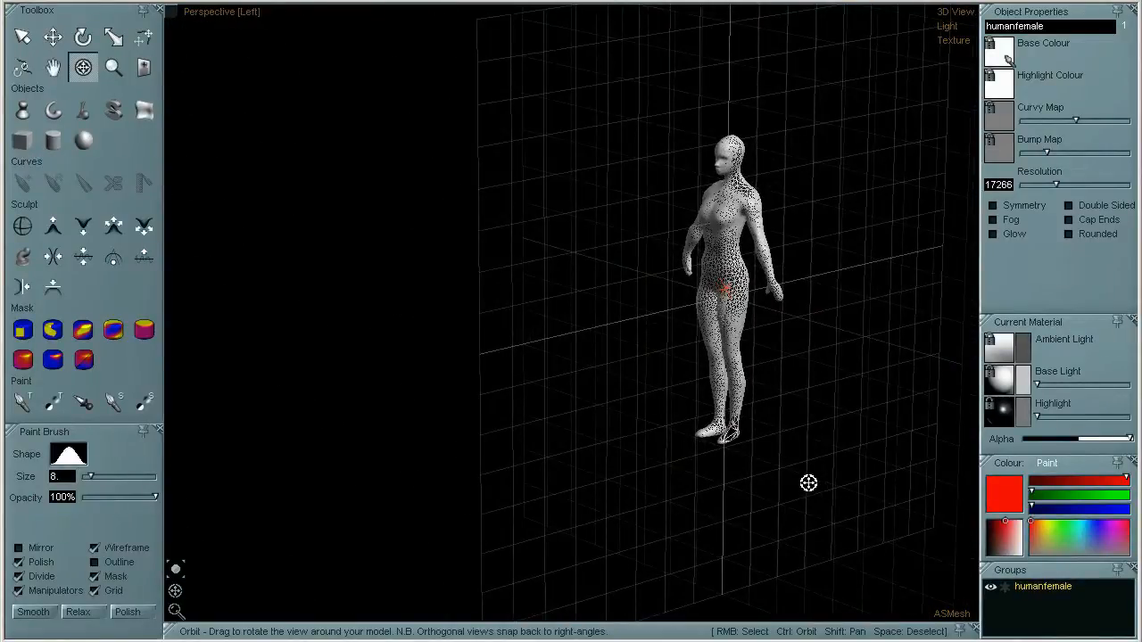
Paint a mask over the left armpit and side of the torso with the Mask Brush and reduce it to 10%
scroll(826, 476, "up", 8)
left_click_drag(316, 295, 642, 402, "shift")
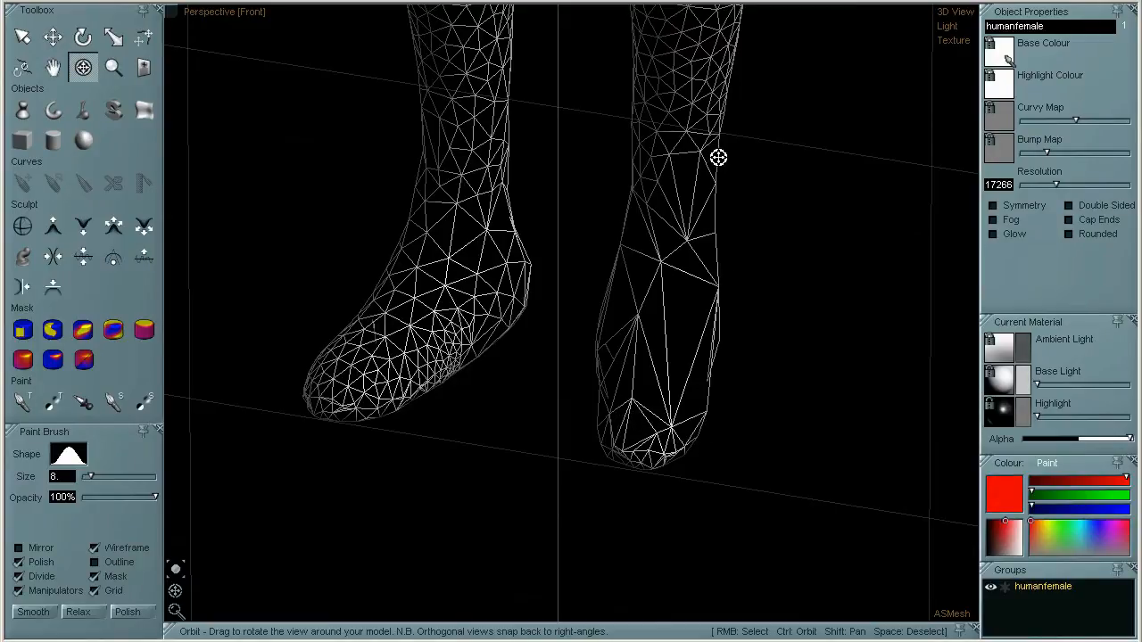
left_click_drag(889, 357, 823, 405)
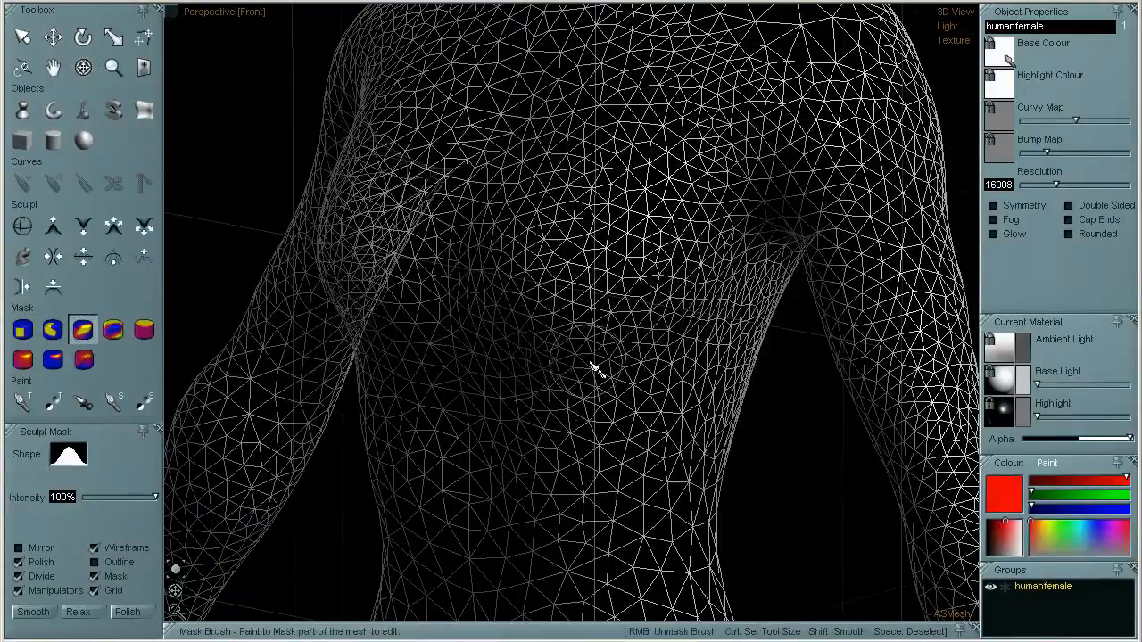
mouse_move(732, 306)
left_mouse_down()
mouse_move(759, 229)
mouse_move(819, 275)
mouse_move(791, 247)
mouse_move(797, 258)
mouse_move(767, 278)
mouse_move(745, 237)
mouse_move(684, 479)
mouse_move(765, 295)
mouse_move(801, 305)
mouse_move(759, 357)
mouse_move(757, 222)
mouse_move(732, 237)
mouse_move(730, 268)
left_mouse_up()
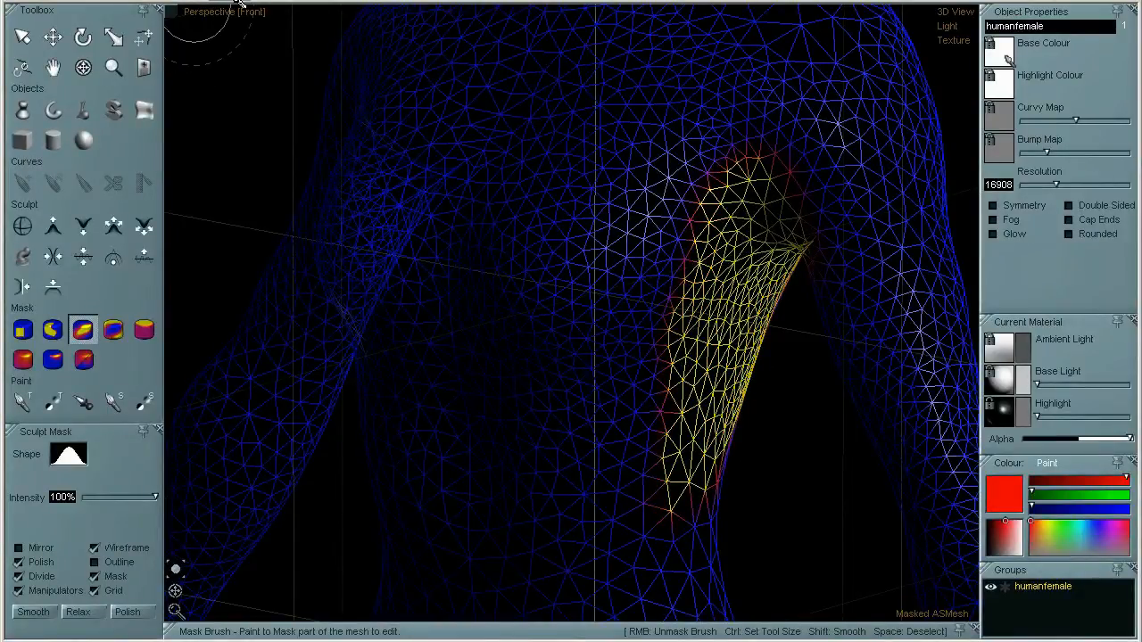
left_click(230, 2)
mouse_move(263, 77)
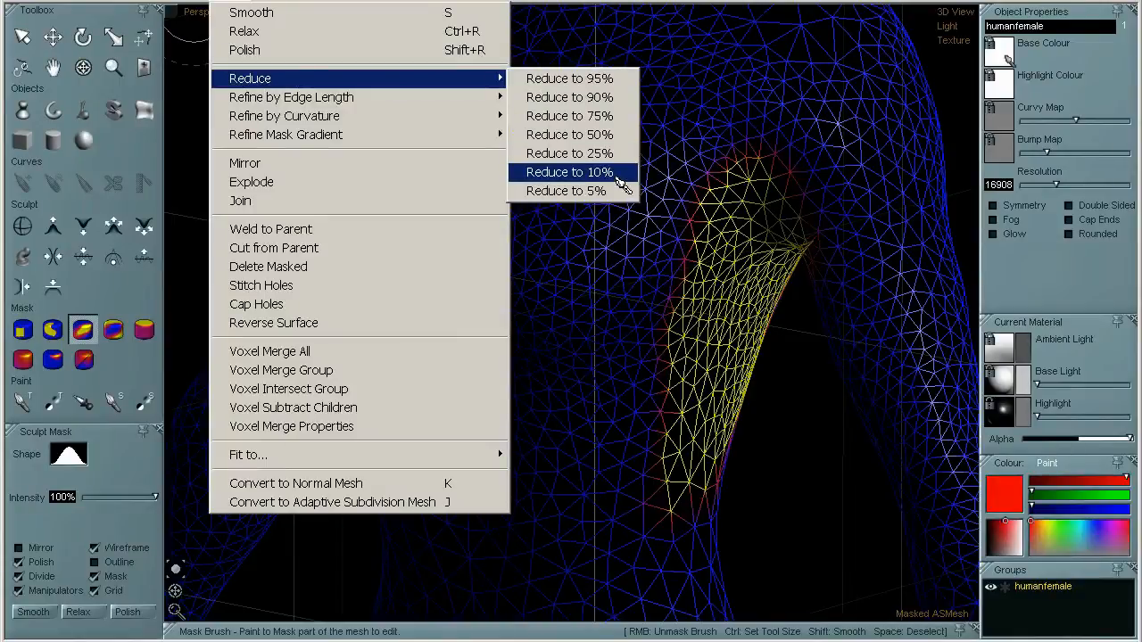
left_click(571, 172)
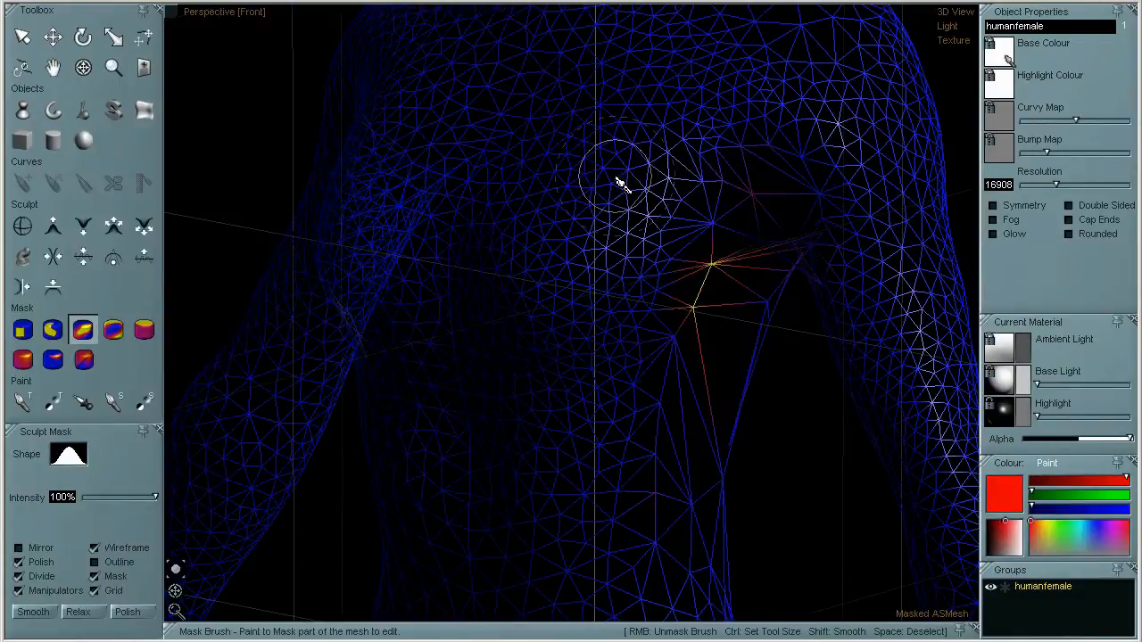
Mask the dense strip remaining along the left flank below the armpit and reduce it to 10%
left_click(83, 67)
left_click_drag(410, 280, 579, 380)
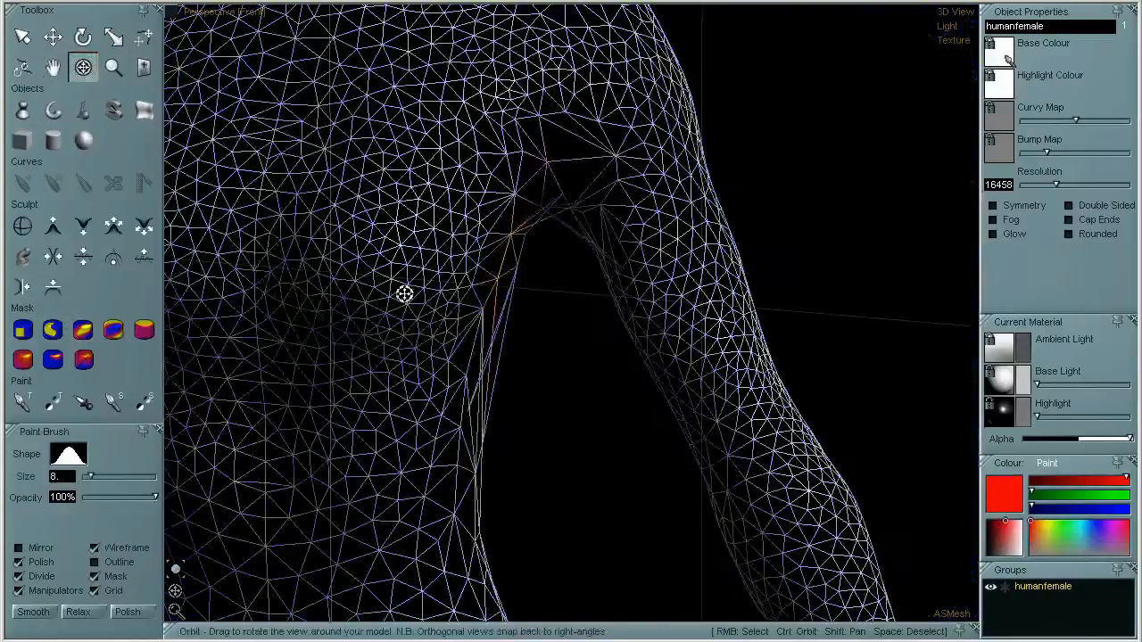
left_click(82, 261)
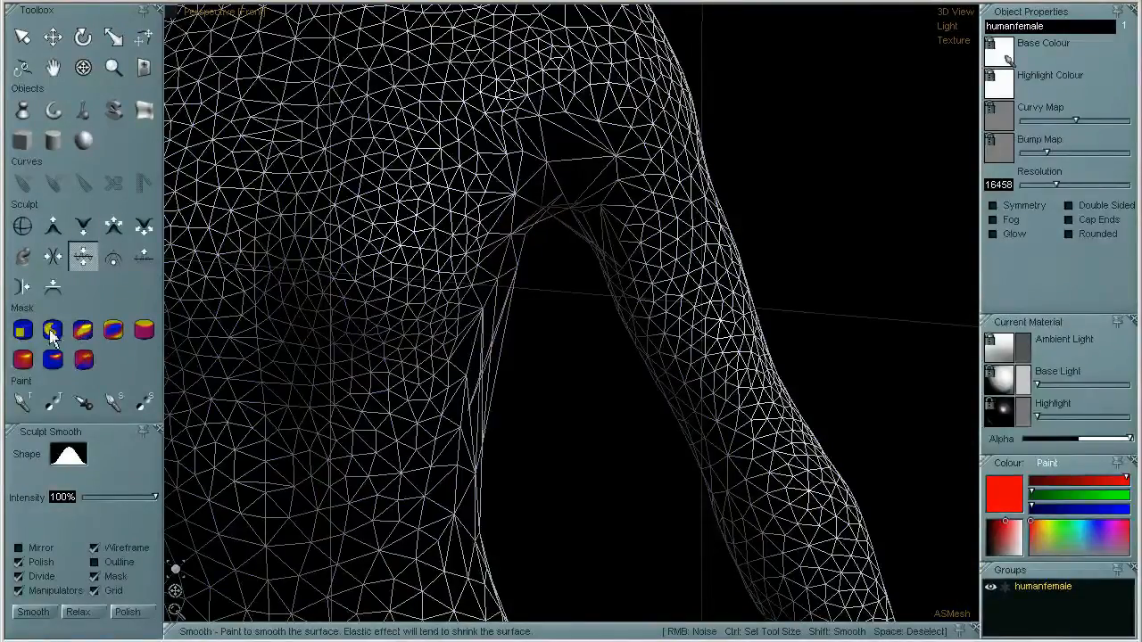
left_click(78, 331)
mouse_move(484, 379)
left_mouse_down()
mouse_move(497, 380)
mouse_move(477, 452)
mouse_move(500, 321)
mouse_move(462, 490)
mouse_move(487, 595)
left_mouse_up()
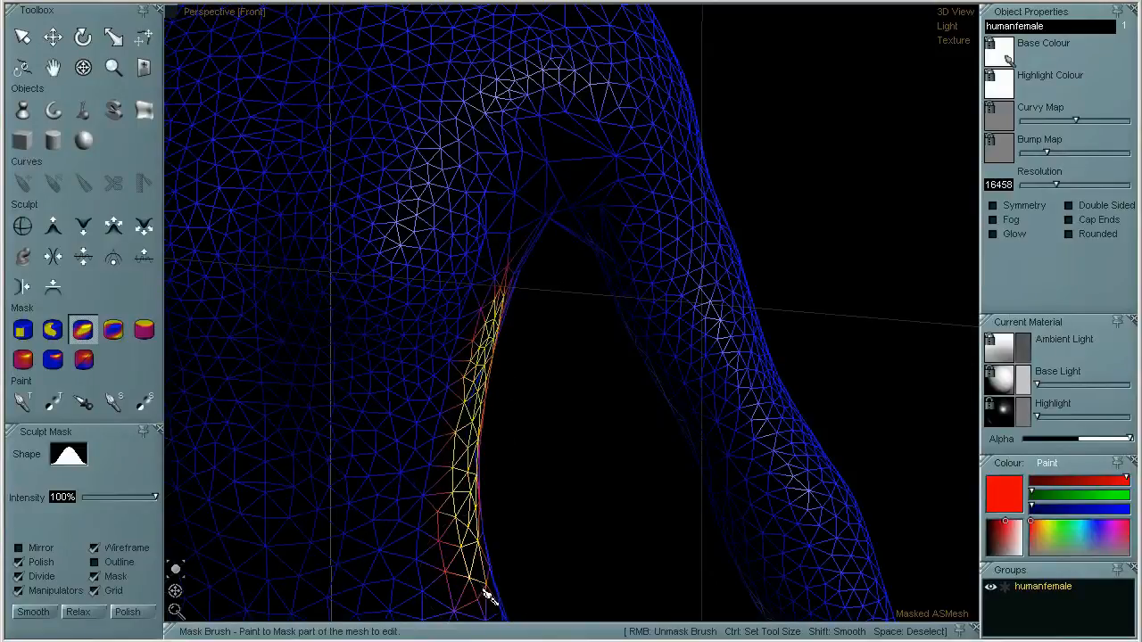
left_click(230, 3)
mouse_move(277, 81)
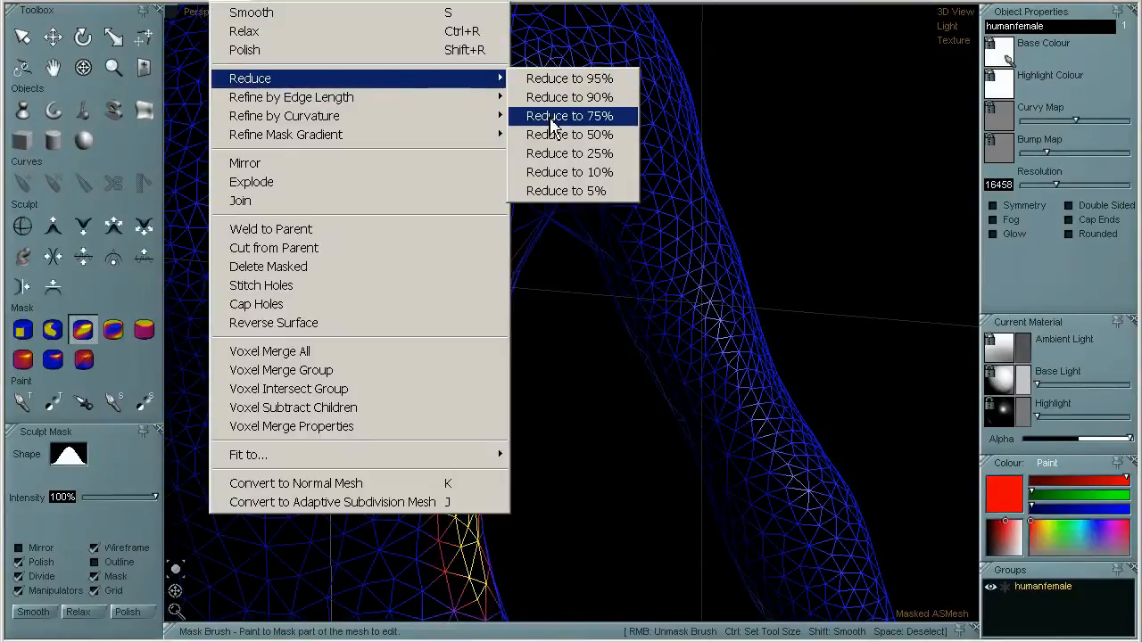
left_click(545, 173)
Examine the reduced left flank and the mesh density of the whole figure from the side and front
left_click(83, 67)
left_click_drag(553, 365, 686, 342)
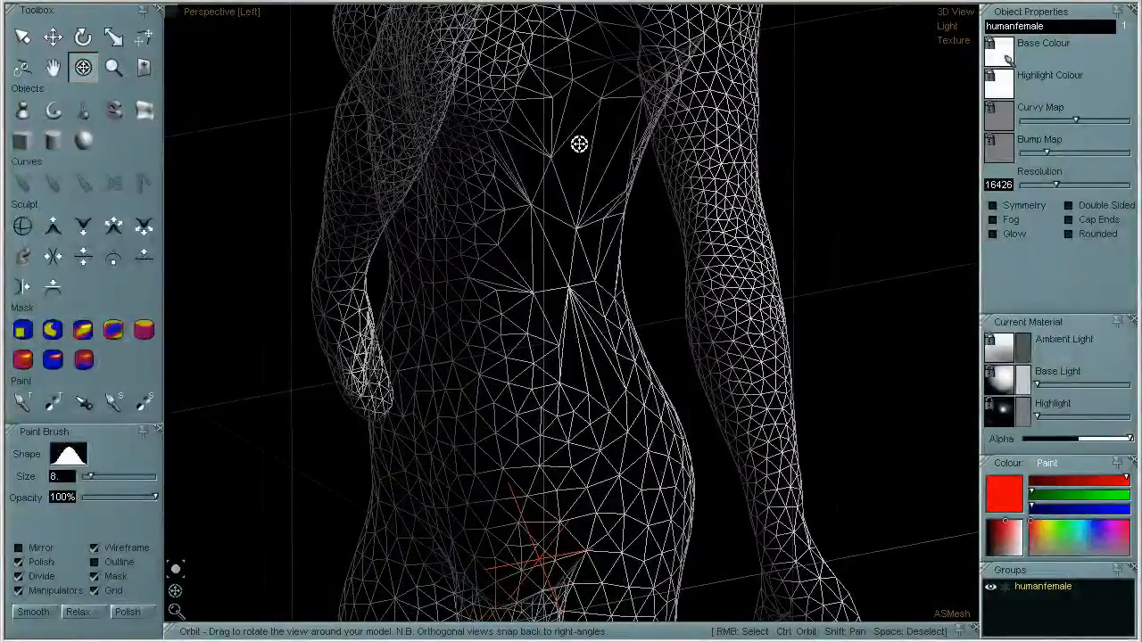
left_click_drag(681, 320, 604, 318)
scroll(617, 313, "down", 3)
scroll(676, 378, "down", 10)
left_click_drag(676, 378, 716, 423)
scroll(632, 375, "up", 6)
scroll(716, 422, "up", 2)
left_click_drag(608, 331, 876, 408, "shift")
scroll(711, 456, "down", 3)
left_click_drag(772, 386, 701, 434)
left_click_drag(733, 343, 815, 397, "shift")
scroll(576, 380, "up", 5)
scroll(815, 397, "up", 3)
scroll(722, 353, "up", 3)
left_click_drag(722, 354, 790, 352, "shift")
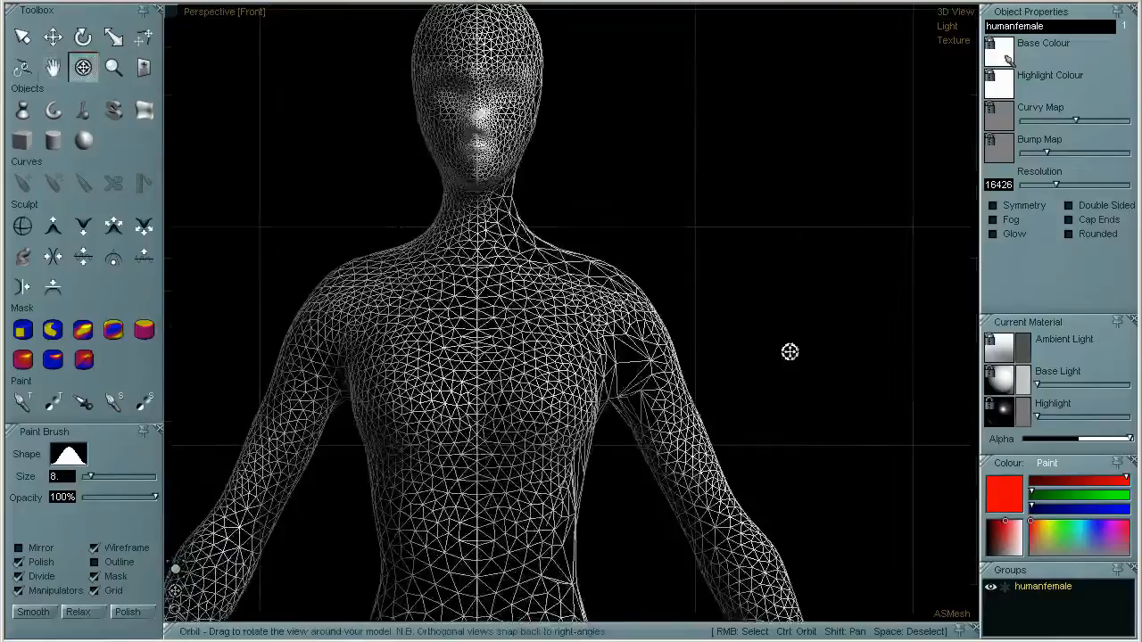
Mask the left upper chest from the neck base to the shoulder and reduce it to 5%
left_click(83, 330)
mouse_move(504, 237)
left_mouse_down()
mouse_move(522, 294)
mouse_move(553, 334)
mouse_move(645, 319)
mouse_move(603, 304)
left_mouse_up()
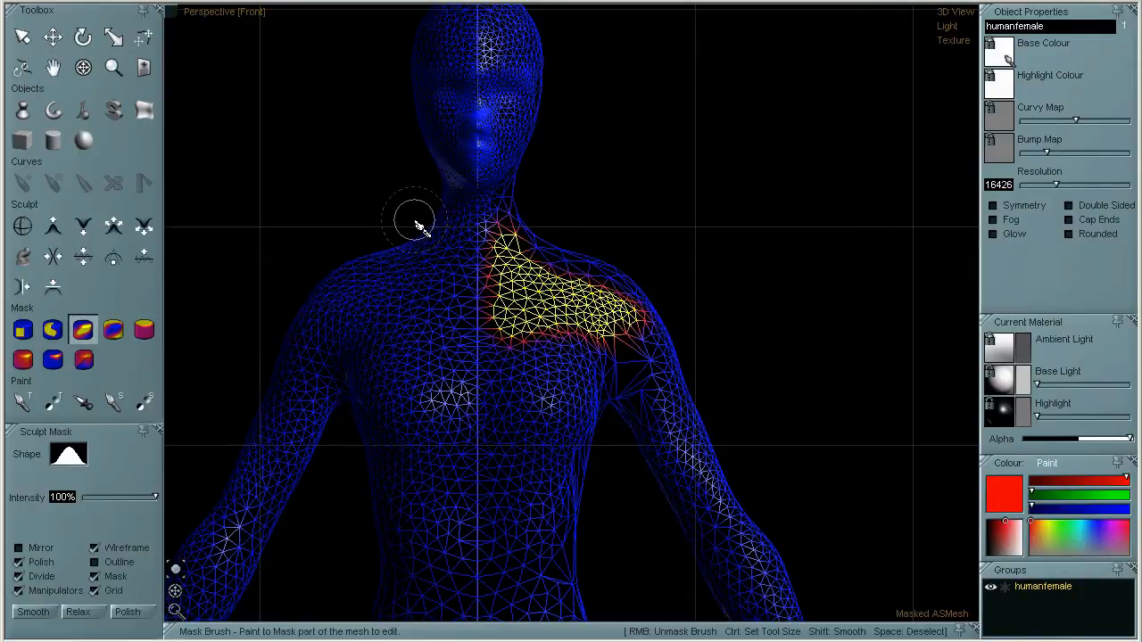
left_click(275, 0)
mouse_move(245, 2)
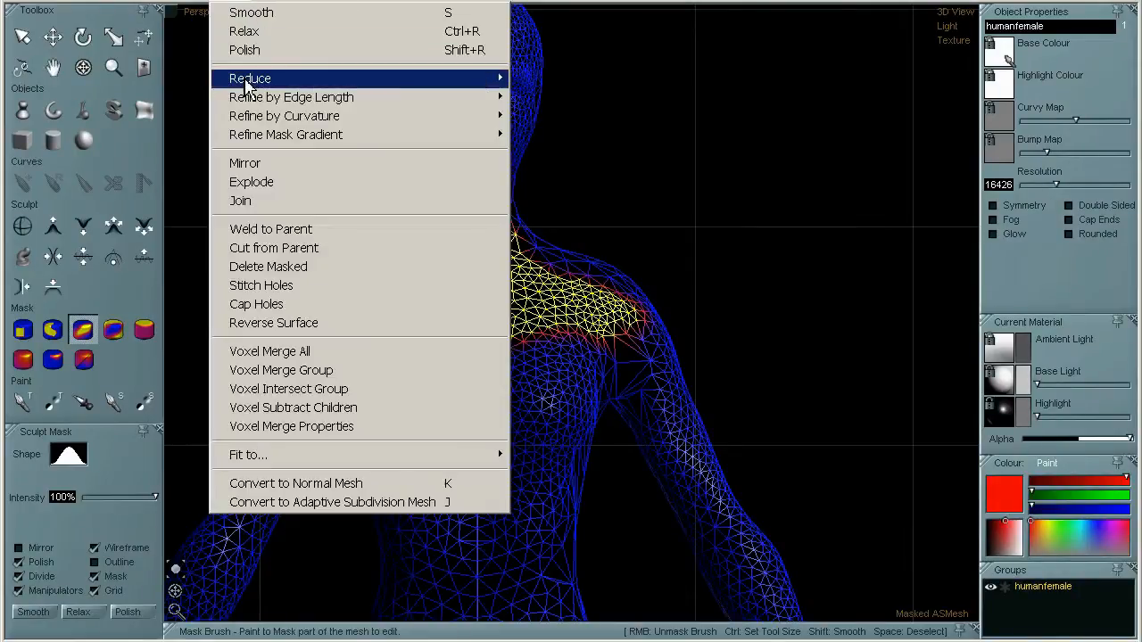
mouse_move(250, 78)
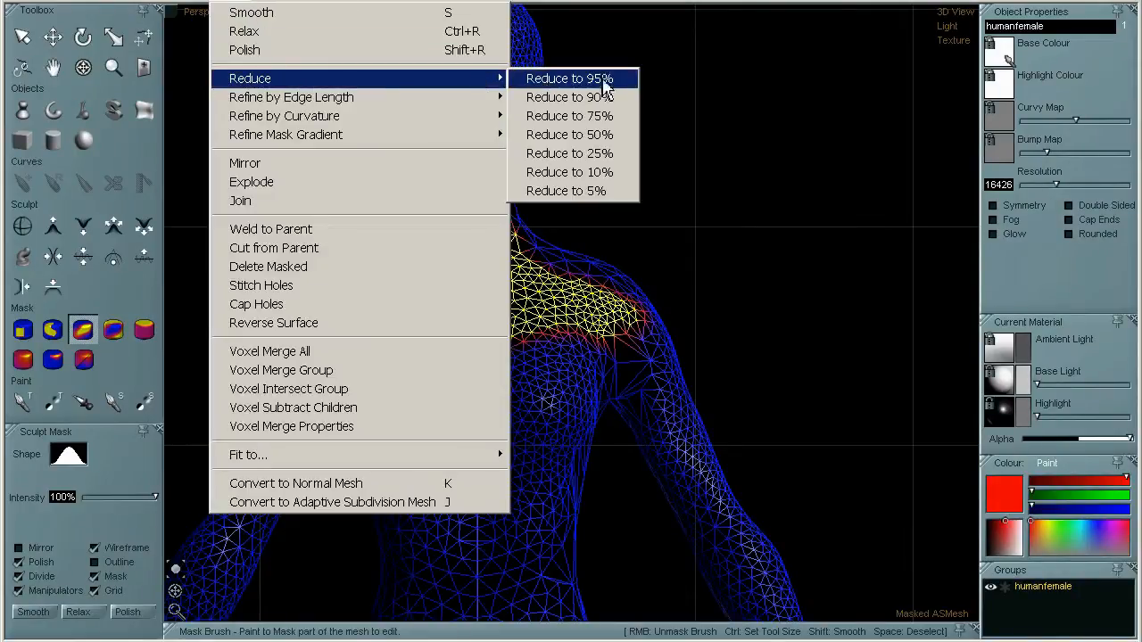
left_click(592, 193)
Paint a mask over the left breast and the ribs below it, and reduce it to 50%
mouse_move(504, 390)
left_mouse_down()
mouse_move(508, 438)
mouse_move(564, 383)
mouse_move(592, 458)
mouse_move(533, 477)
mouse_move(509, 472)
mouse_move(491, 415)
left_mouse_up()
left_click(268, 3)
mouse_move(247, 3)
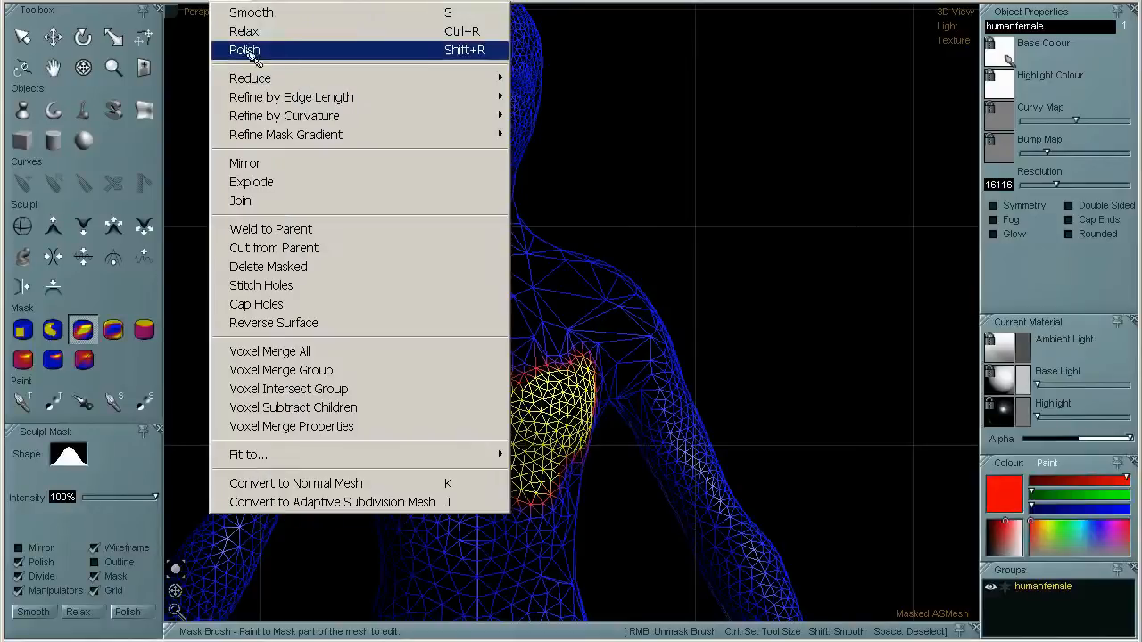
mouse_move(501, 78)
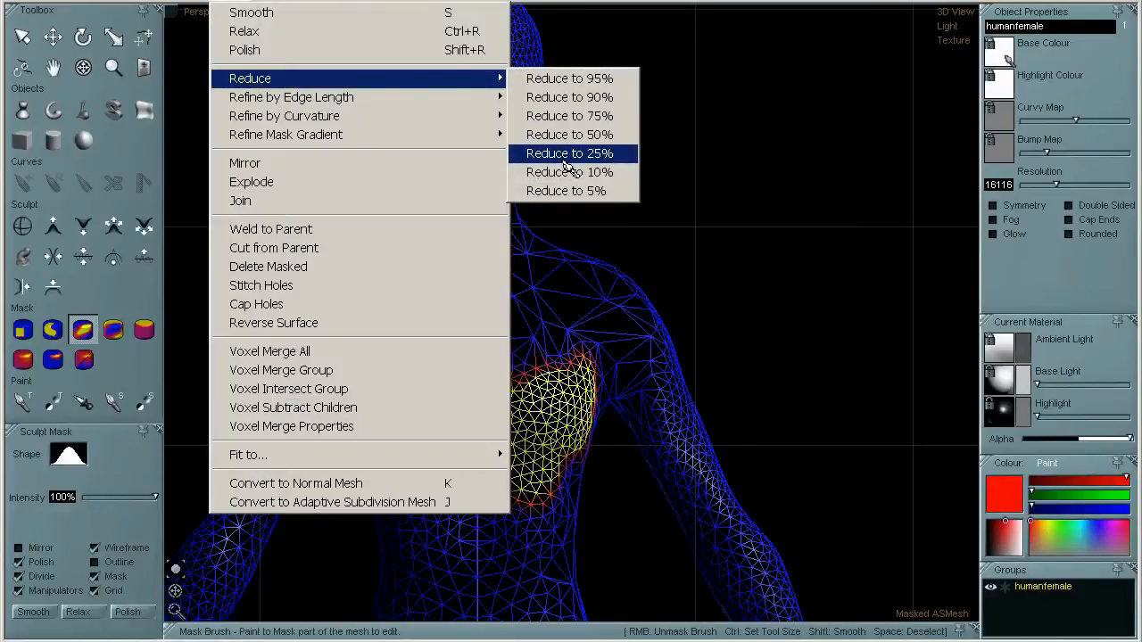
left_click(567, 135)
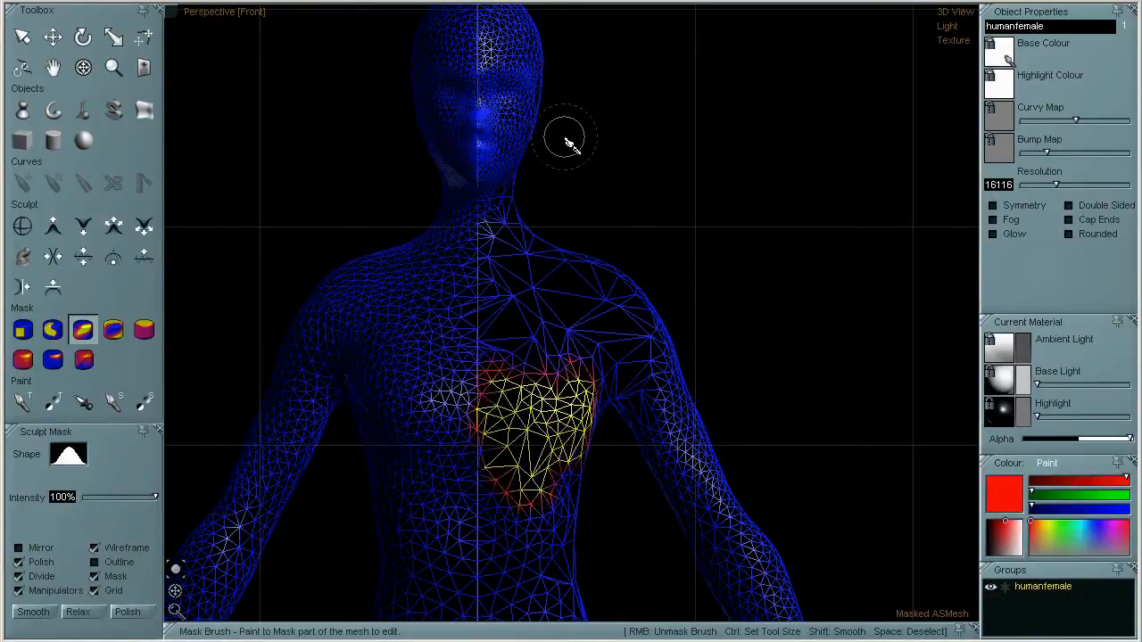
Even out the triangles in the masked left breast area and clear the mask
key("ctrl+p")
key("ctrl+p")
key("ctrl+p")
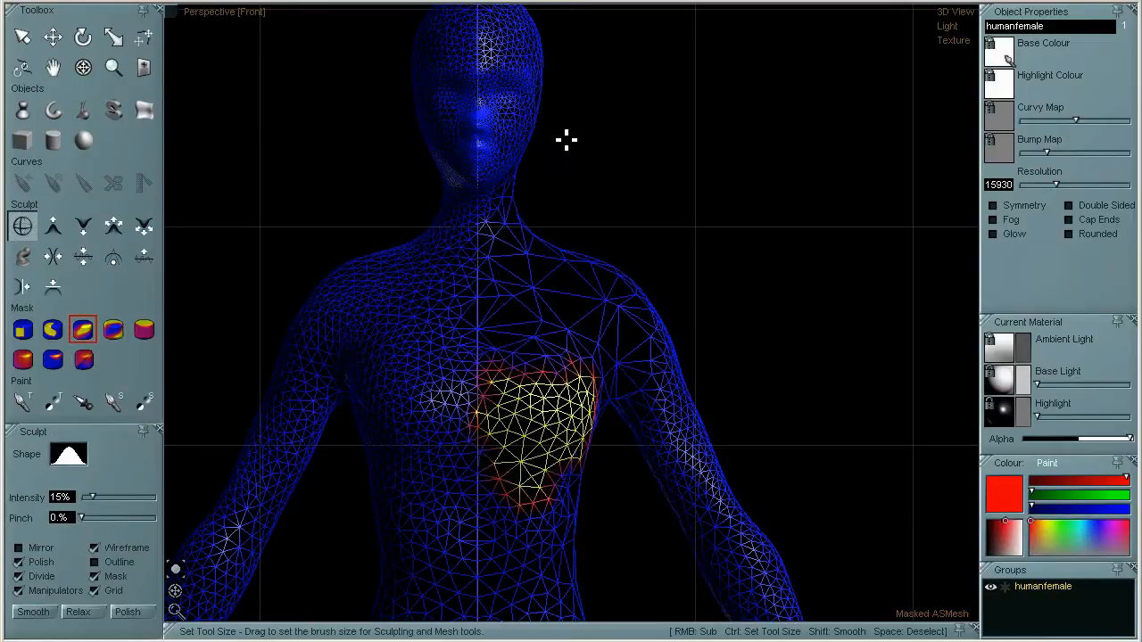
left_click(83, 67)
Paint a mask over the left half of the front from below the breast down to the upper thigh
mouse_move(904, 300)
left_mouse_down()
mouse_move(778, 305)
mouse_move(722, 321)
mouse_move(765, 369)
mouse_move(813, 370)
mouse_move(900, 339)
mouse_move(758, 375)
mouse_move(838, 339)
mouse_move(827, 369)
mouse_move(788, 372)
left_mouse_up()
left_click_drag(666, 362, 474, 357)
left_click_drag(654, 331, 838, 239)
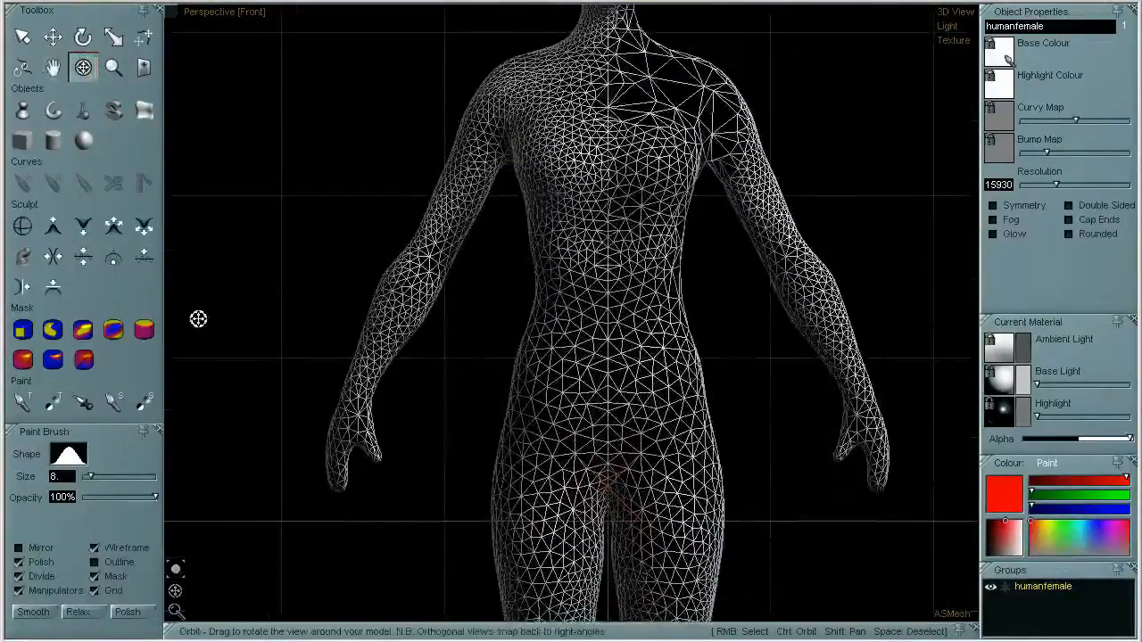
left_click(82, 332)
mouse_move(627, 239)
left_mouse_down()
mouse_move(650, 324)
mouse_move(686, 369)
mouse_move(645, 400)
mouse_move(656, 525)
mouse_move(716, 548)
mouse_move(661, 496)
left_mouse_up()
Reduce the masked left abdomen and hip area to 10% and clear the mask
left_click(317, 1)
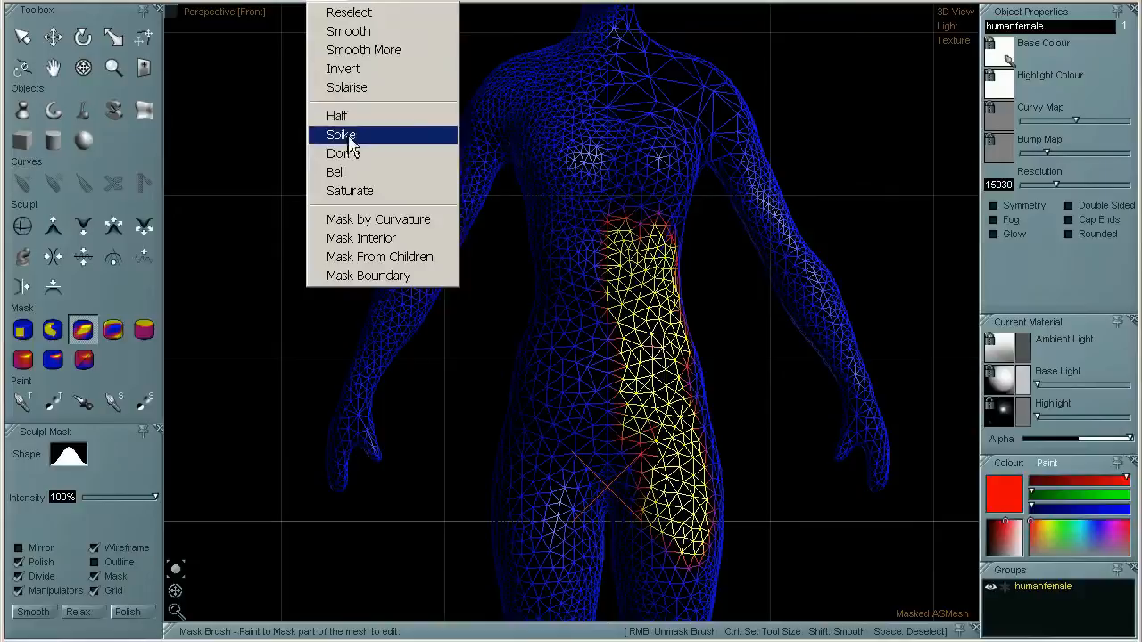
mouse_move(290, 1)
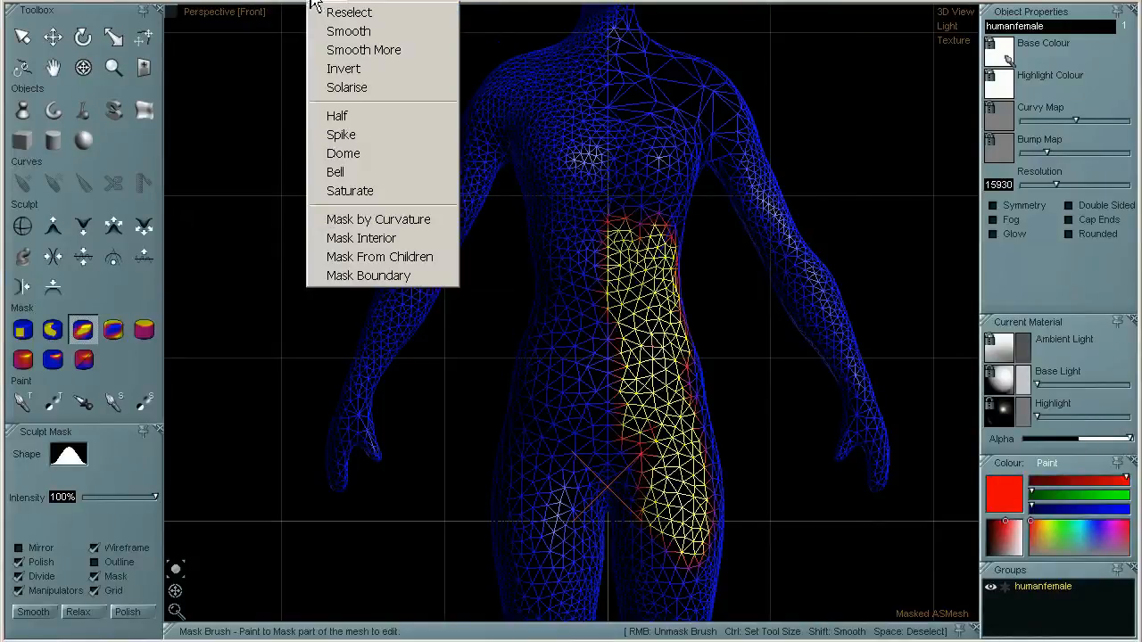
mouse_move(230, 1)
mouse_move(272, 80)
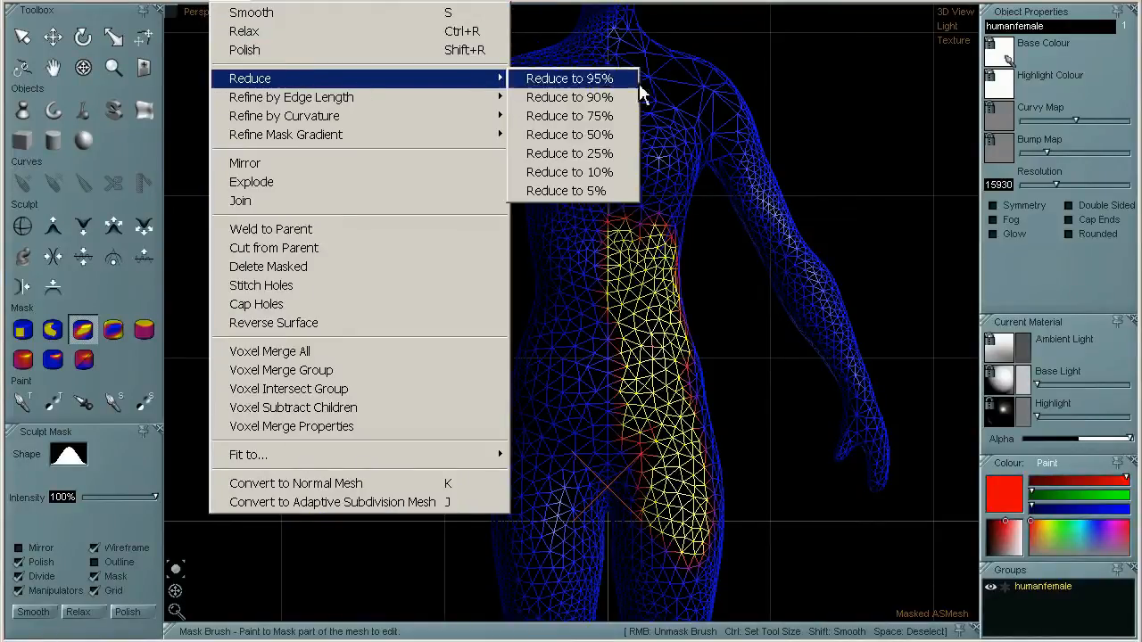
left_click(606, 172)
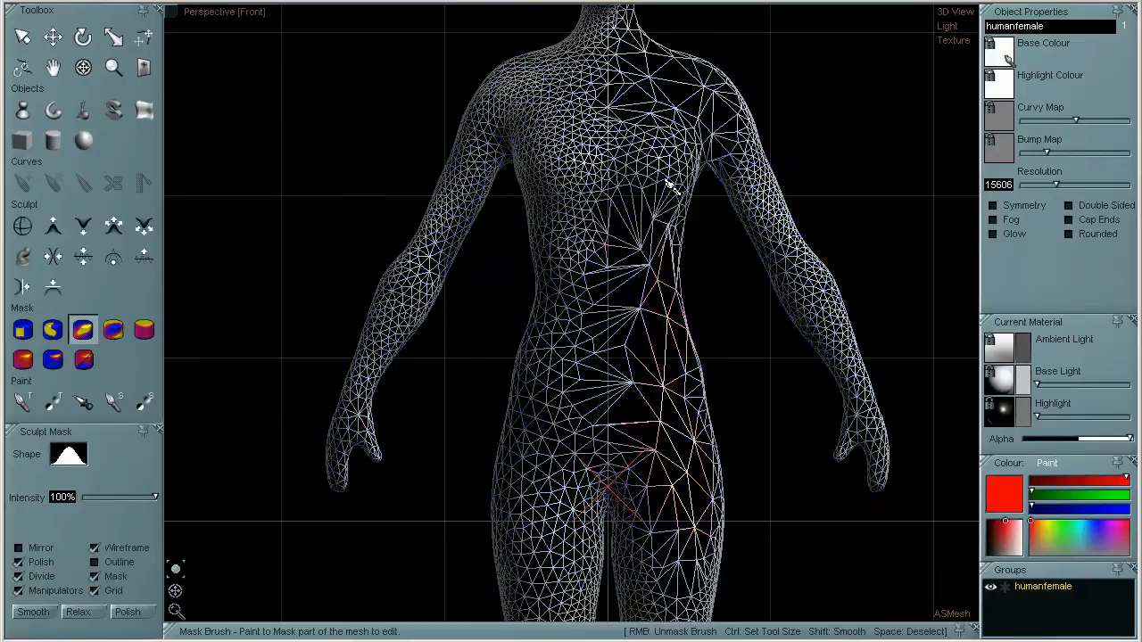
left_click(85, 71)
Mirror the figure so its reduced left half is copied to the other side
left_click_drag(698, 185, 700, 368, "shift")
left_click_drag(780, 394, 799, 307, "shift")
left_click(235, 5)
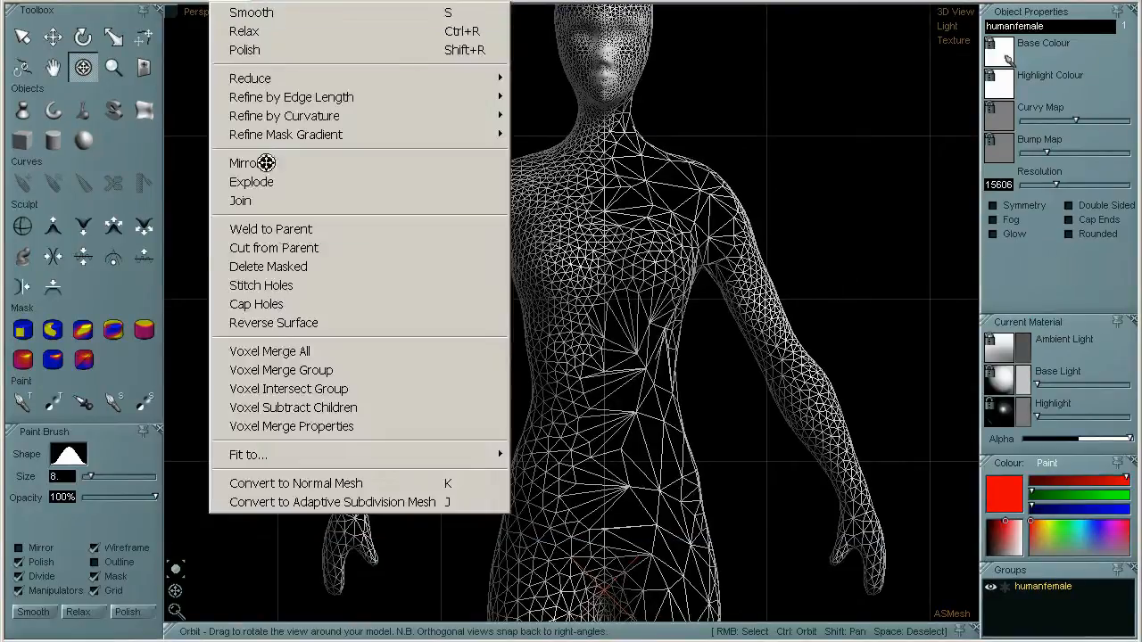
left_click(290, 168)
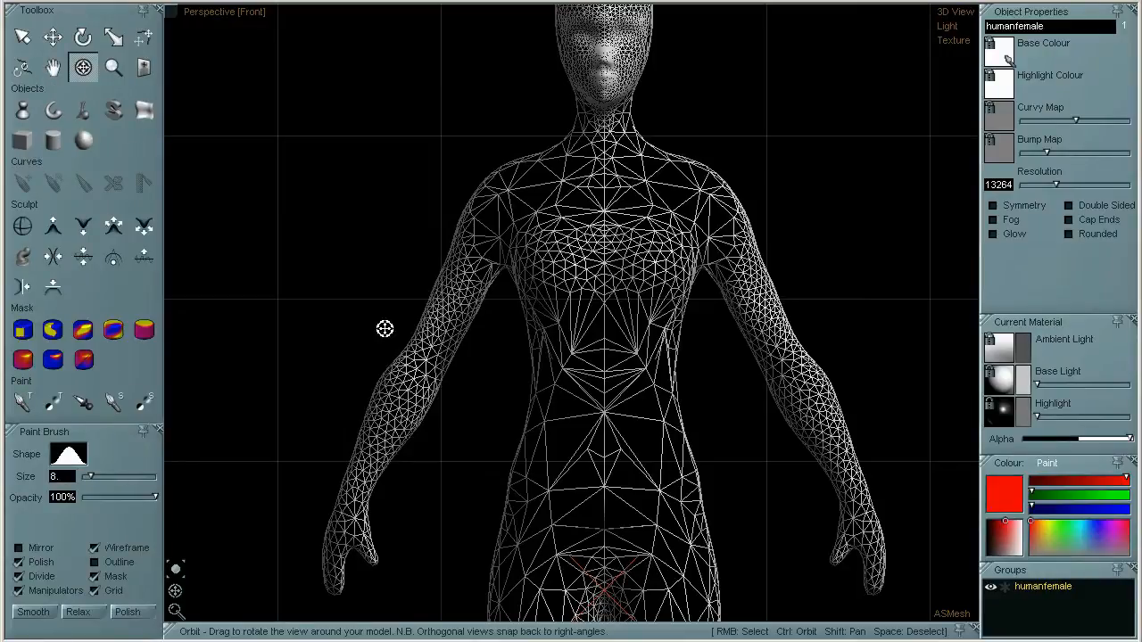
Hide the wireframe and inspect the mirrored figure's shaded surface from an angle
left_click(95, 548)
mouse_move(535, 530)
left_mouse_down()
mouse_move(446, 540)
mouse_move(618, 532)
mouse_move(642, 319)
mouse_move(710, 367)
mouse_move(795, 359)
mouse_move(741, 392)
mouse_move(752, 390)
mouse_move(633, 397)
mouse_move(625, 410)
left_mouse_up()
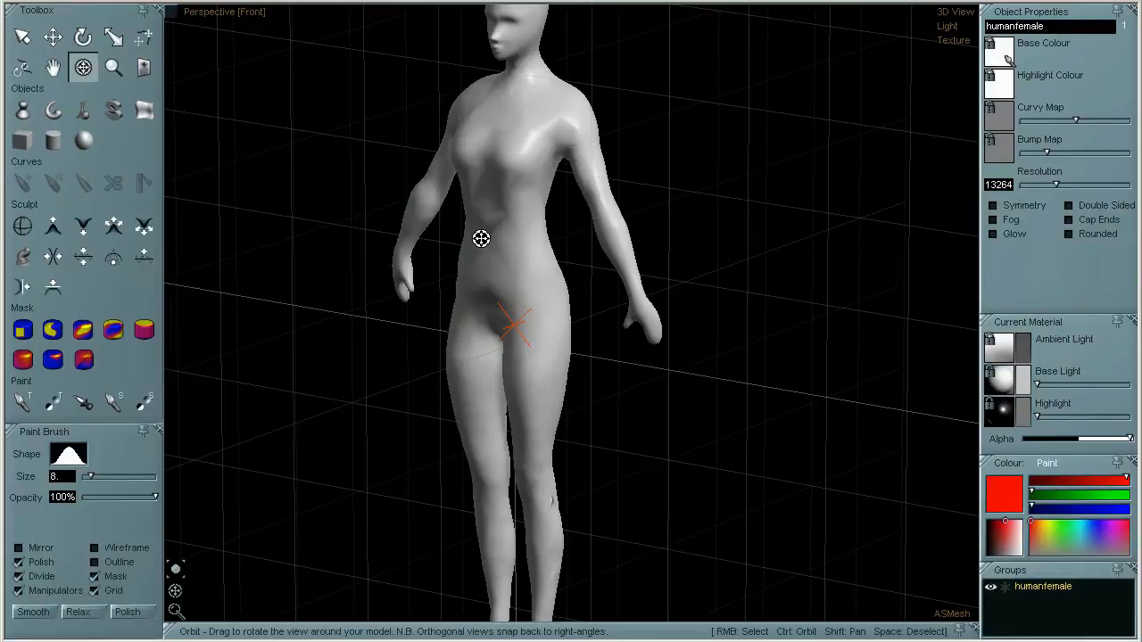
left_click_drag(499, 365, 688, 461)
Show the wireframe again, mask the irregular triangles along the middle of the abdomen and even them out
scroll(686, 455, "up", 5)
left_click_drag(493, 187, 834, 449, "shift")
left_click_drag(803, 351, 821, 442, "shift")
left_click(22, 226)
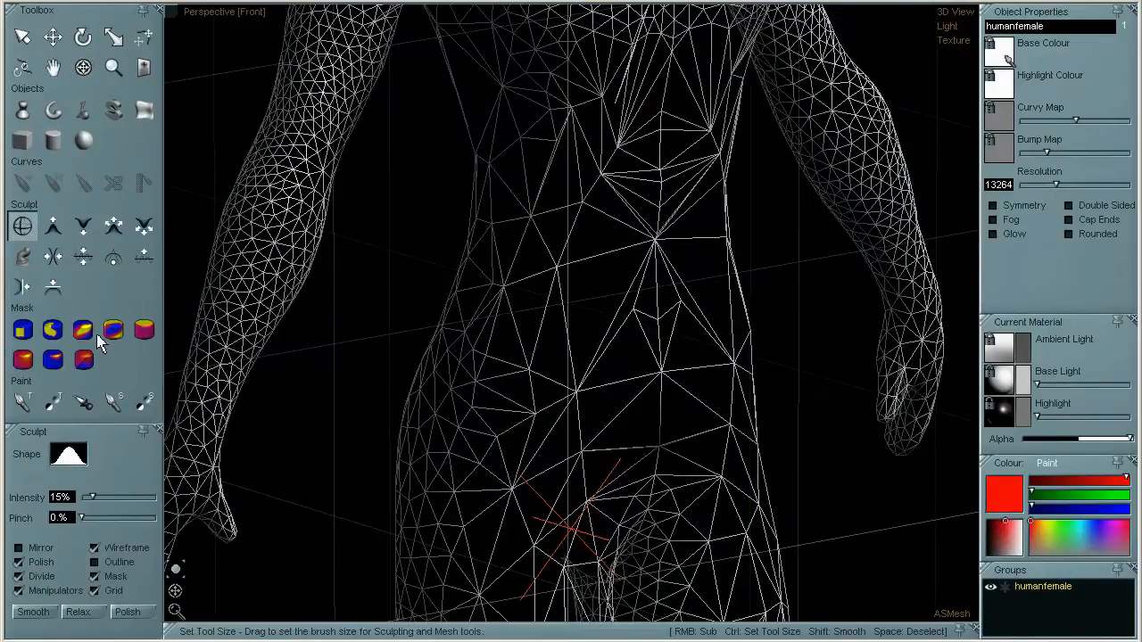
left_click(82, 332)
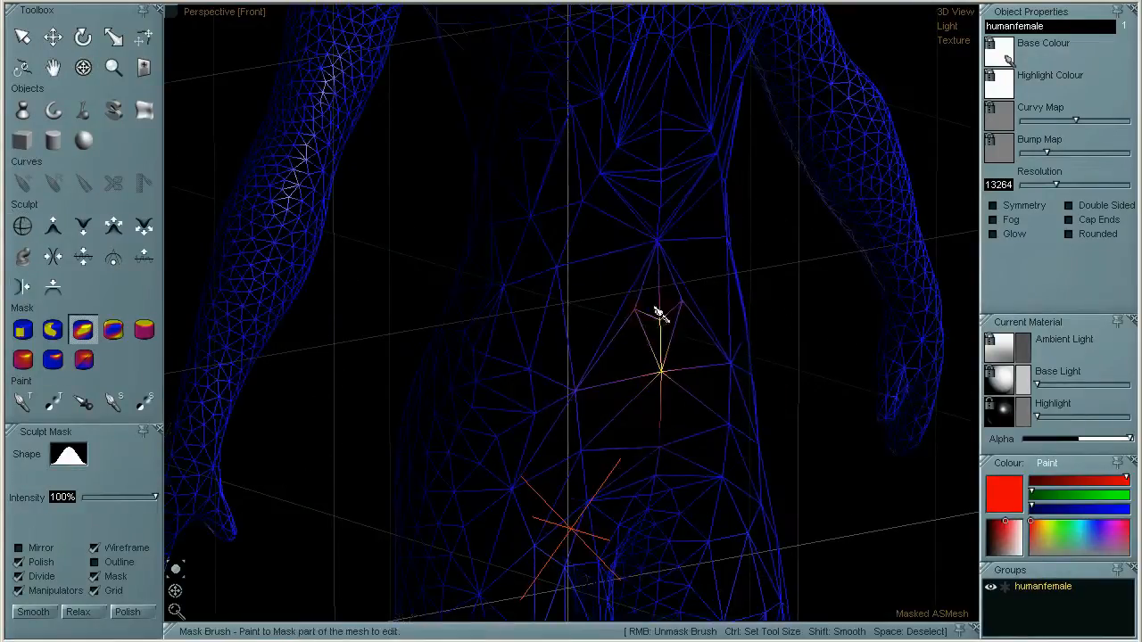
mouse_move(664, 171)
left_mouse_down()
mouse_move(668, 101)
mouse_move(658, 191)
mouse_move(665, 326)
mouse_move(691, 392)
mouse_move(744, 324)
mouse_move(660, 242)
mouse_move(681, 209)
mouse_move(691, 290)
mouse_move(632, 183)
mouse_move(615, 198)
mouse_move(645, 262)
mouse_move(604, 258)
left_mouse_up()
Turn off the wireframe display and check the shading of the evened-out abdomen
left_click(85, 74)
scroll(512, 426, "down", 5)
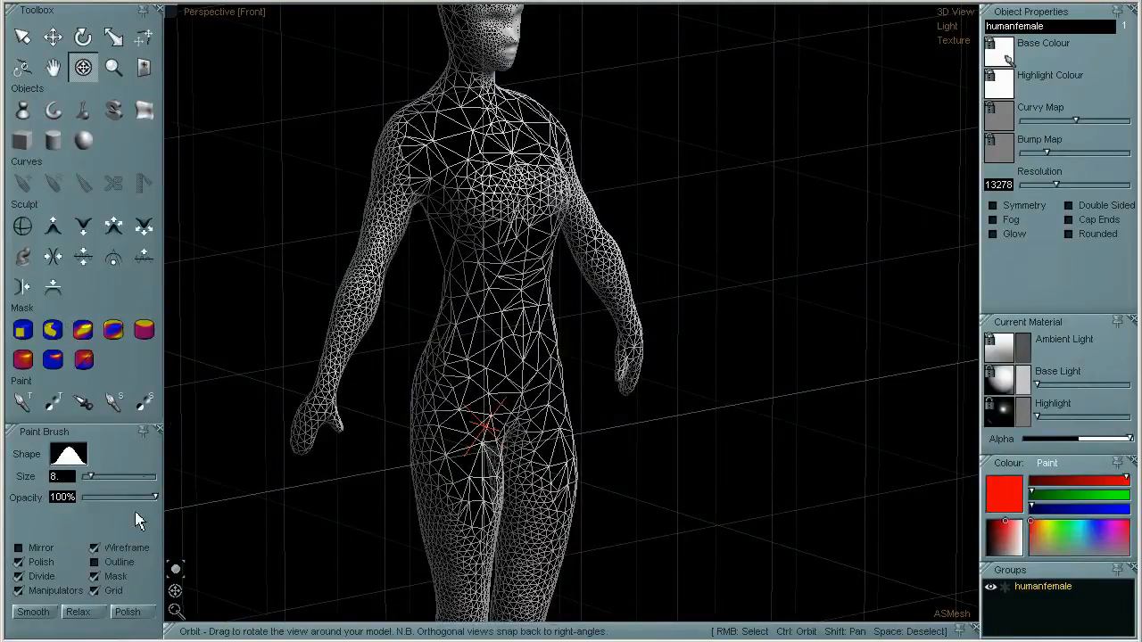
left_click(96, 549)
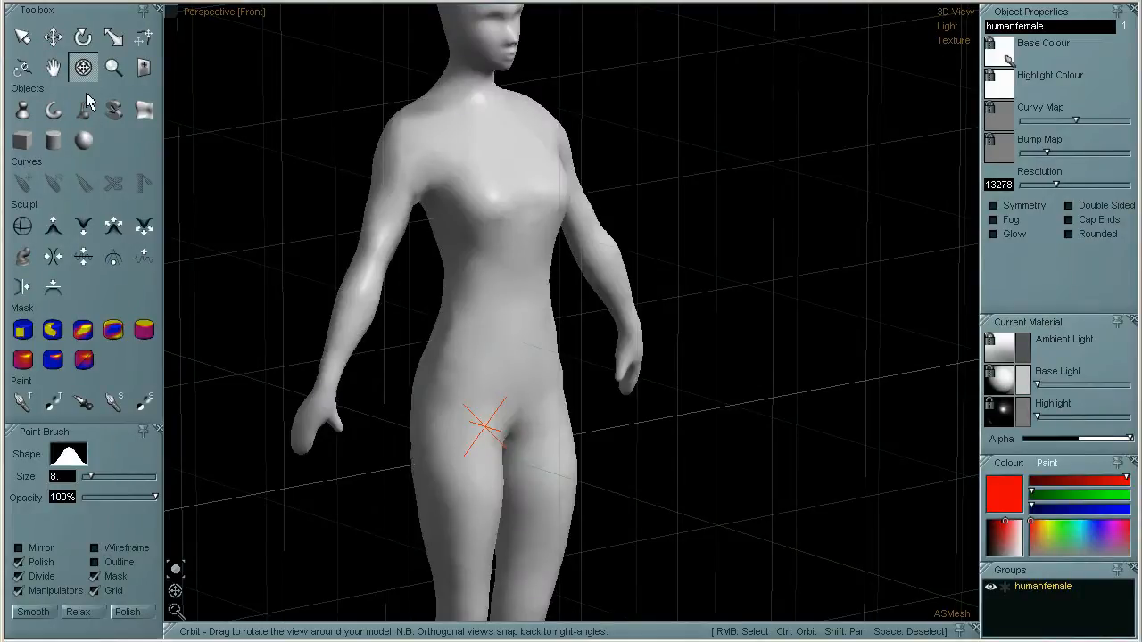
left_click_drag(799, 406, 827, 405)
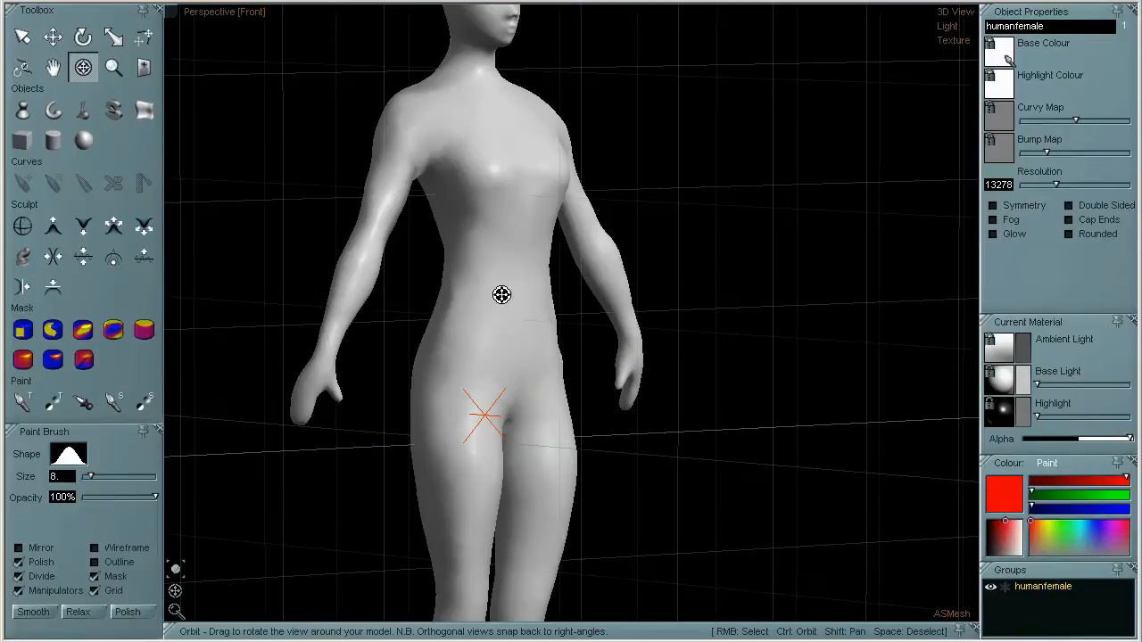
left_click(244, 4)
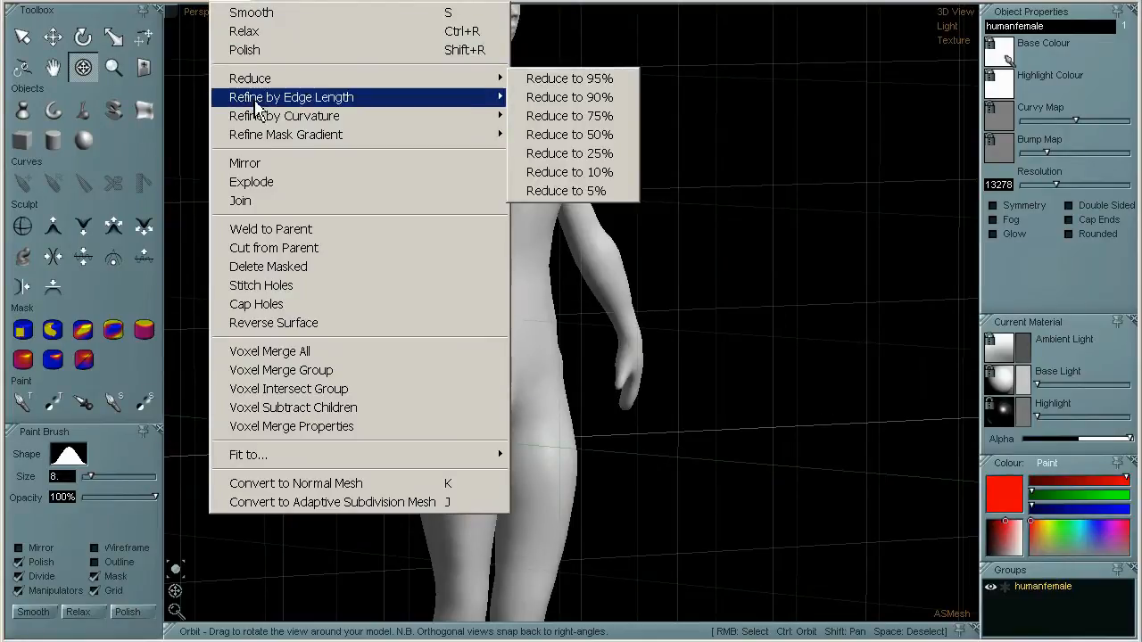
mouse_move(266, 125)
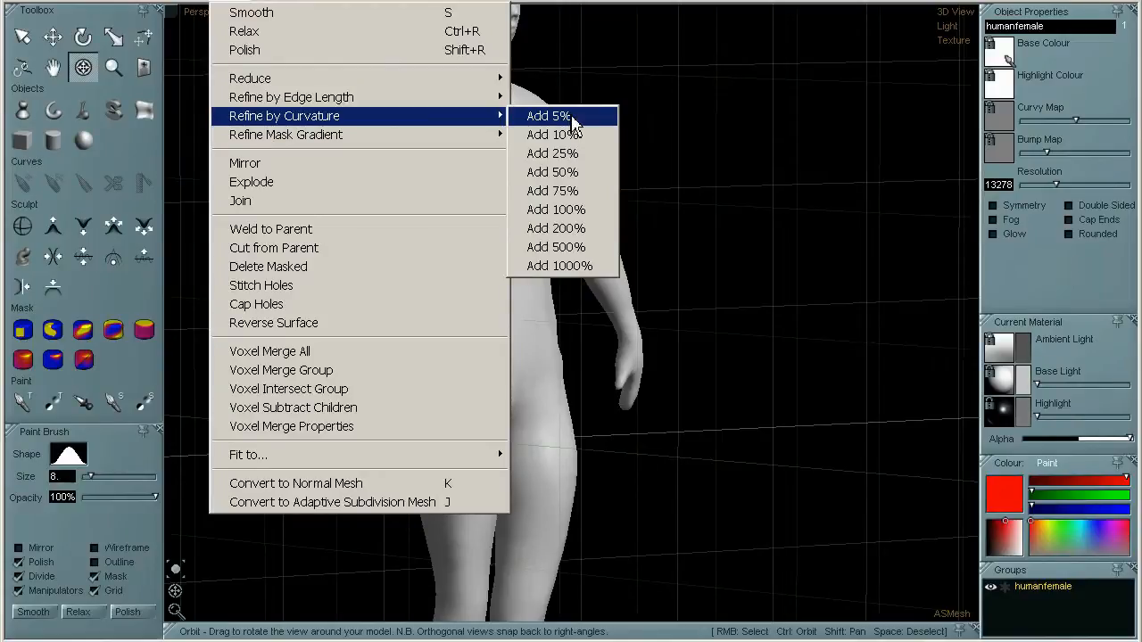
mouse_move(357, 84)
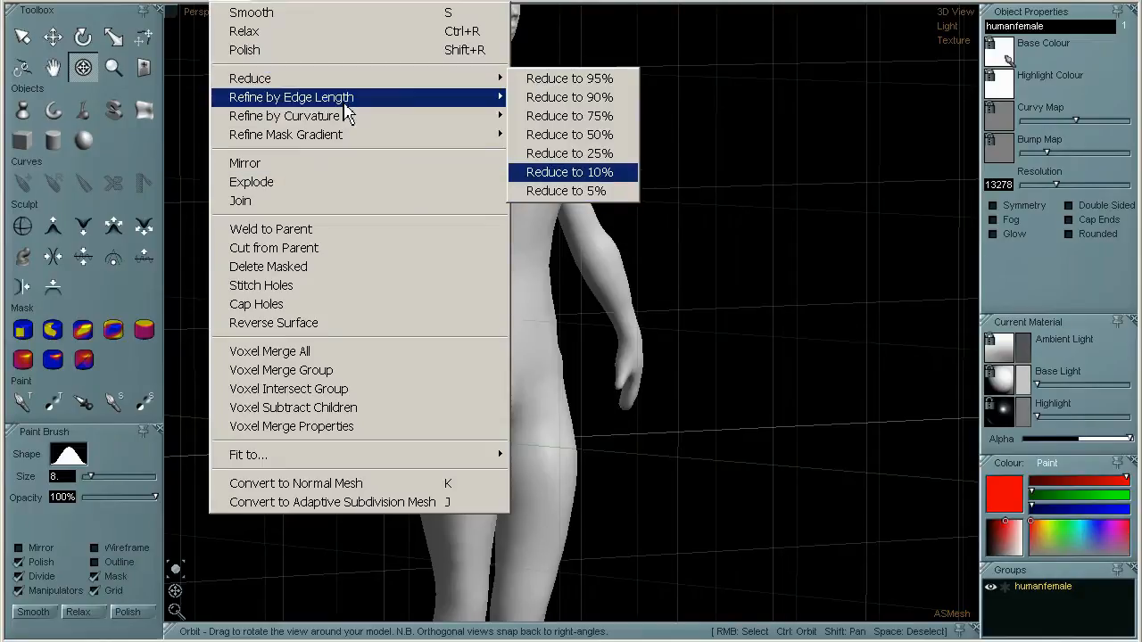
mouse_move(340, 121)
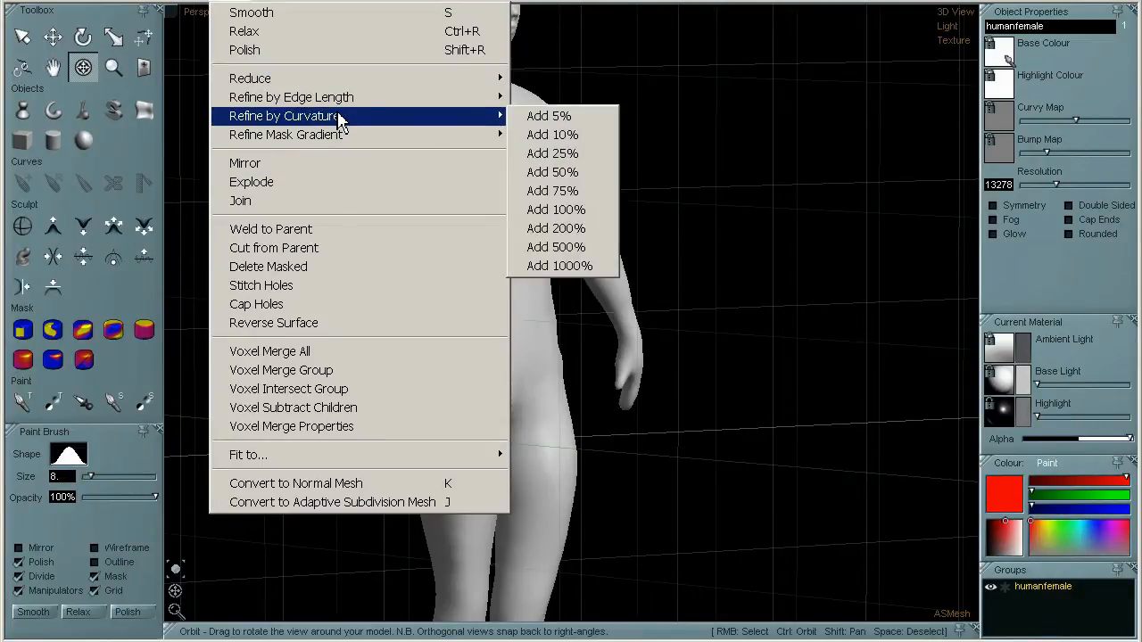
Inspect the shaded figure from the front and back, checking the torso and arms up close
left_click_drag(613, 231, 414, 253)
left_click_drag(515, 247, 156, 506, "shift")
left_click_drag(871, 277, 349, 209)
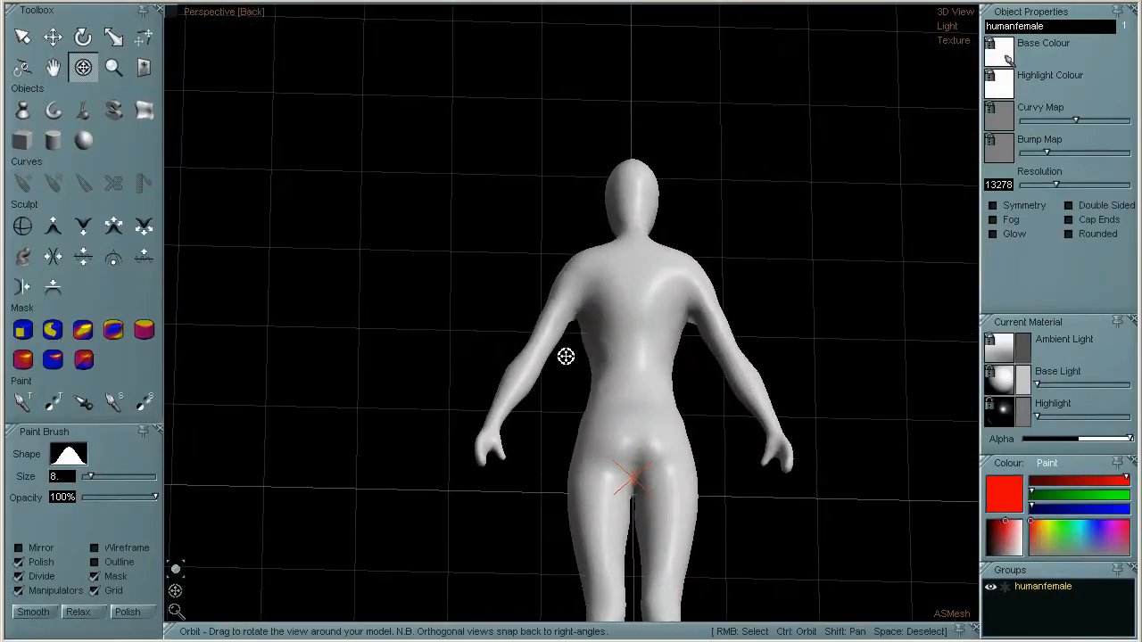
left_click_drag(687, 332, 555, 383)
scroll(672, 348, "up", 5)
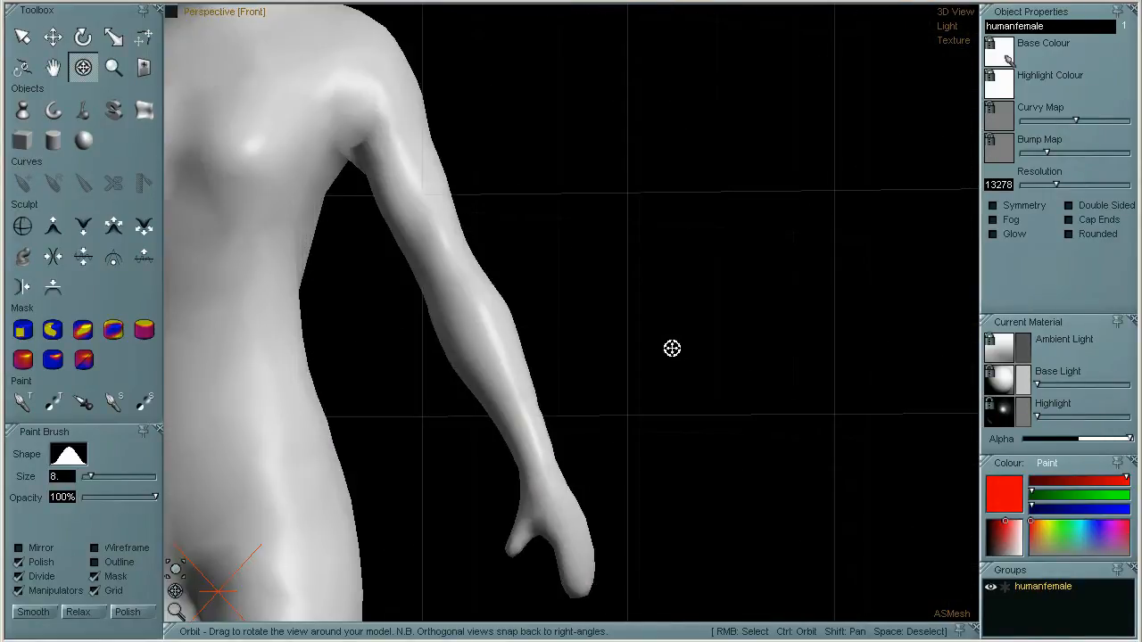
left_click_drag(672, 348, 784, 285, "shift")
scroll(972, 197, "up", 3)
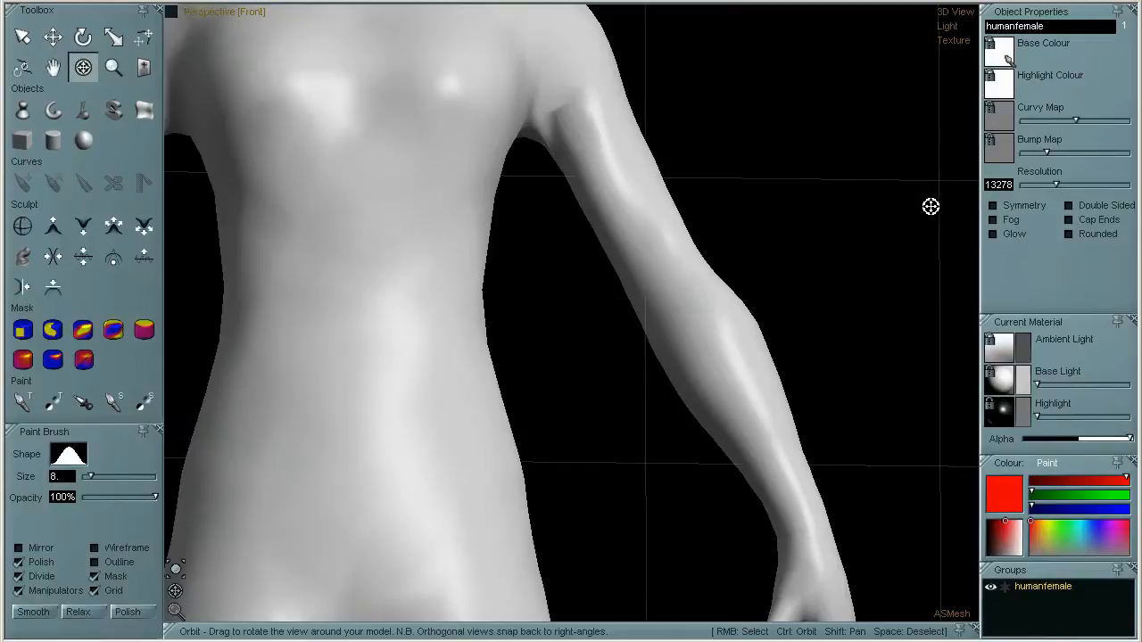
scroll(927, 380, "down", 4)
left_click_drag(928, 380, 910, 410)
left_click_drag(694, 258, 862, 301)
scroll(846, 393, "down", 5)
left_click_drag(846, 392, 866, 413)
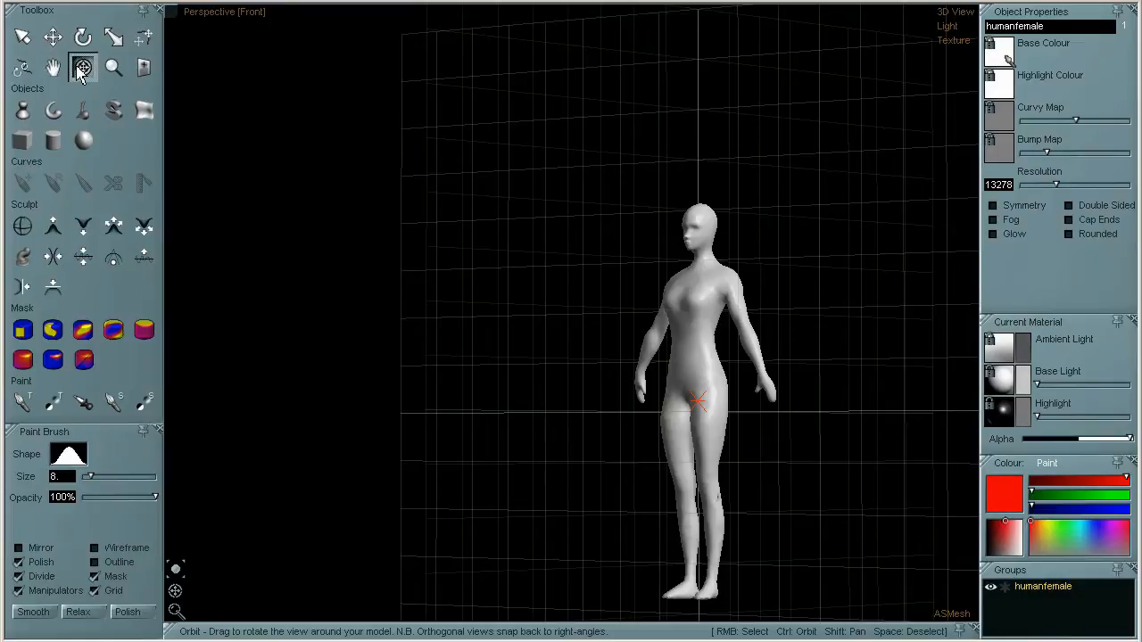
left_click_drag(871, 284, 752, 260, "shift")
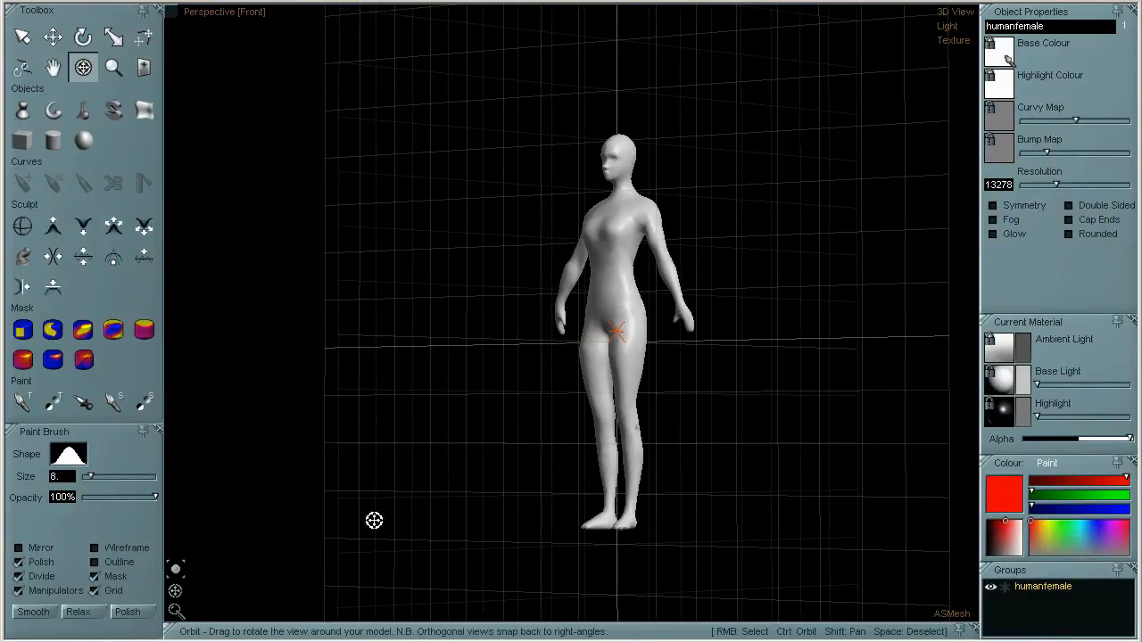
Show the wireframe on the figure's hand and shrink the brush to fit the fingers
scroll(555, 249, "up", 5)
left_click_drag(717, 231, 662, 441, "shift")
scroll(629, 333, "up", 5)
scroll(662, 441, "up", 2)
left_click_drag(748, 389, 709, 389)
left_click_drag(544, 337, 947, 352, "shift")
left_click_drag(683, 331, 860, 284, "shift")
left_click_drag(791, 305, 806, 240)
left_click_drag(758, 312, 747, 316)
left_click_drag(665, 379, 841, 227, "shift")
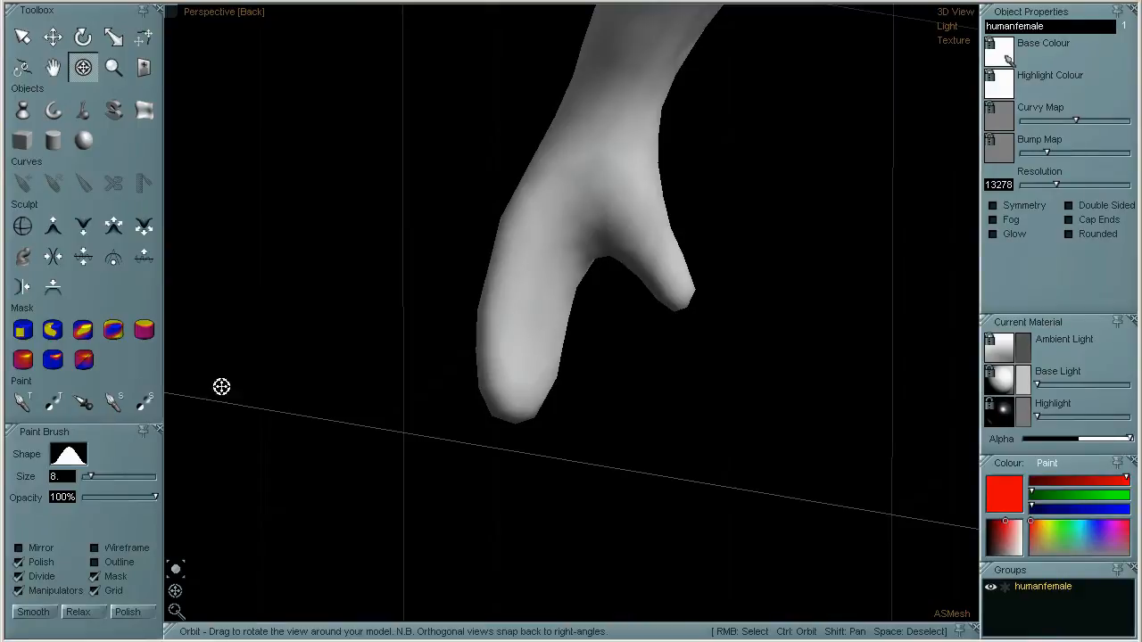
left_click(89, 335)
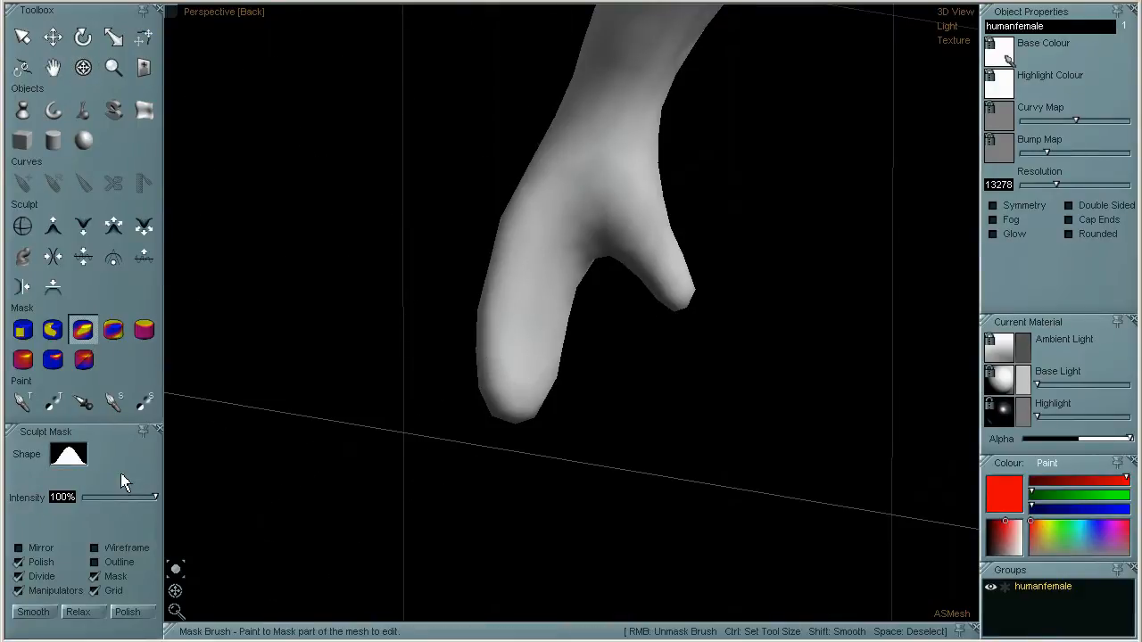
left_click(94, 548)
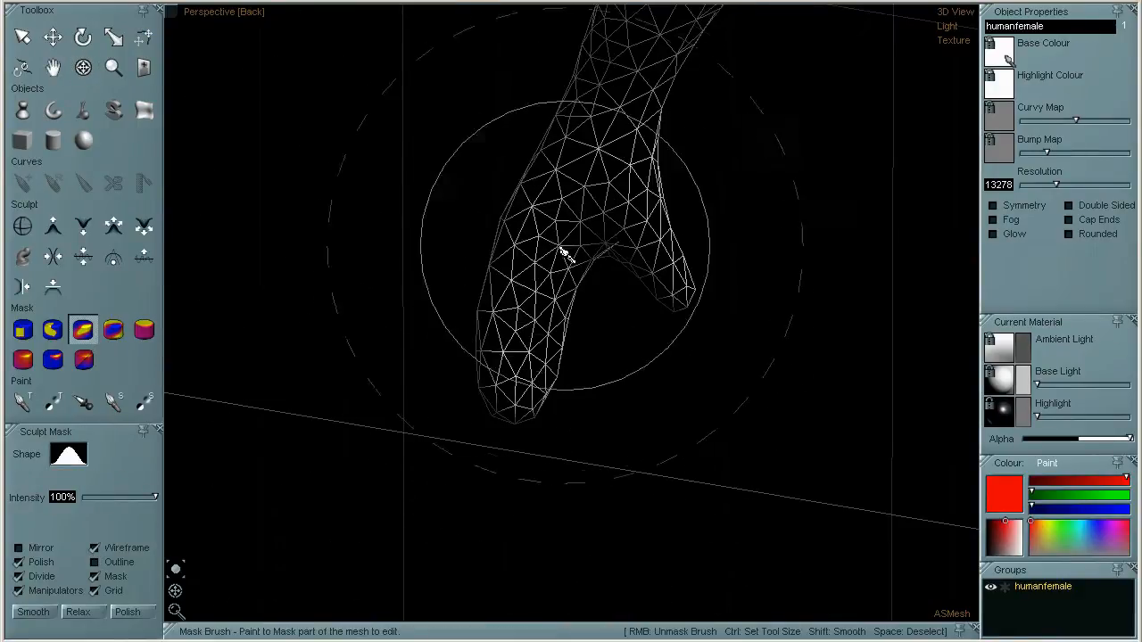
left_click(22, 227)
left_click_drag(270, 285, 256, 301, "ctrl")
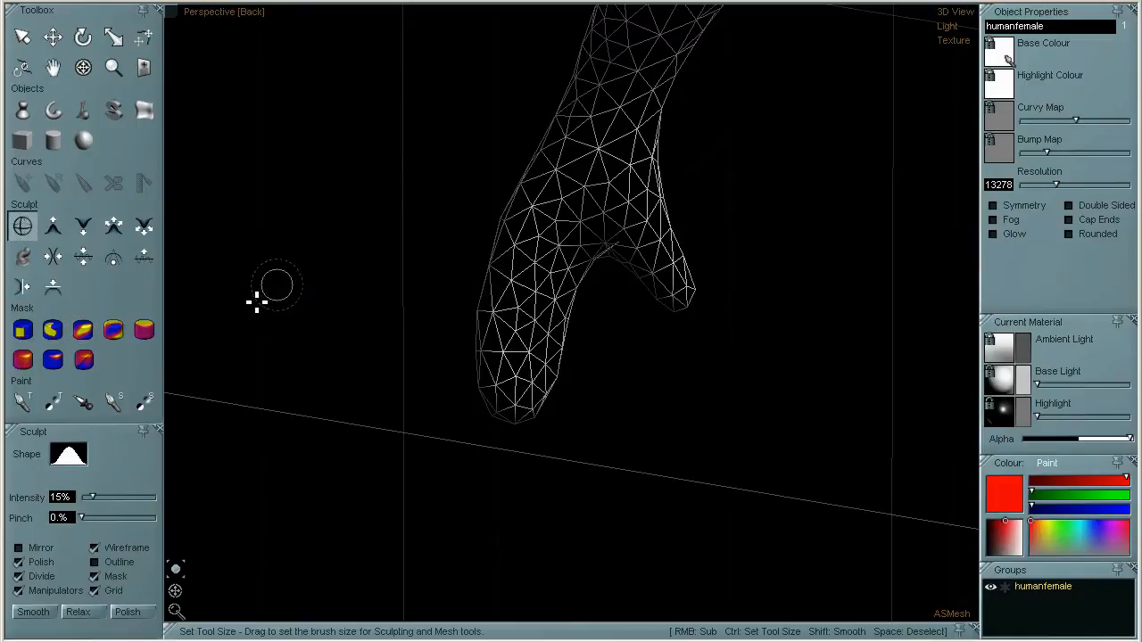
Mask the back of the hand, the thumb and the forearm up toward the elbow
left_click(82, 332)
mouse_move(571, 262)
left_mouse_down()
mouse_move(545, 189)
mouse_move(528, 224)
mouse_move(525, 275)
mouse_move(543, 291)
mouse_move(554, 198)
left_mouse_up()
left_click_drag(673, 207, 667, 239)
left_click_drag(712, 202, 645, 230)
left_click_drag(696, 269, 669, 304)
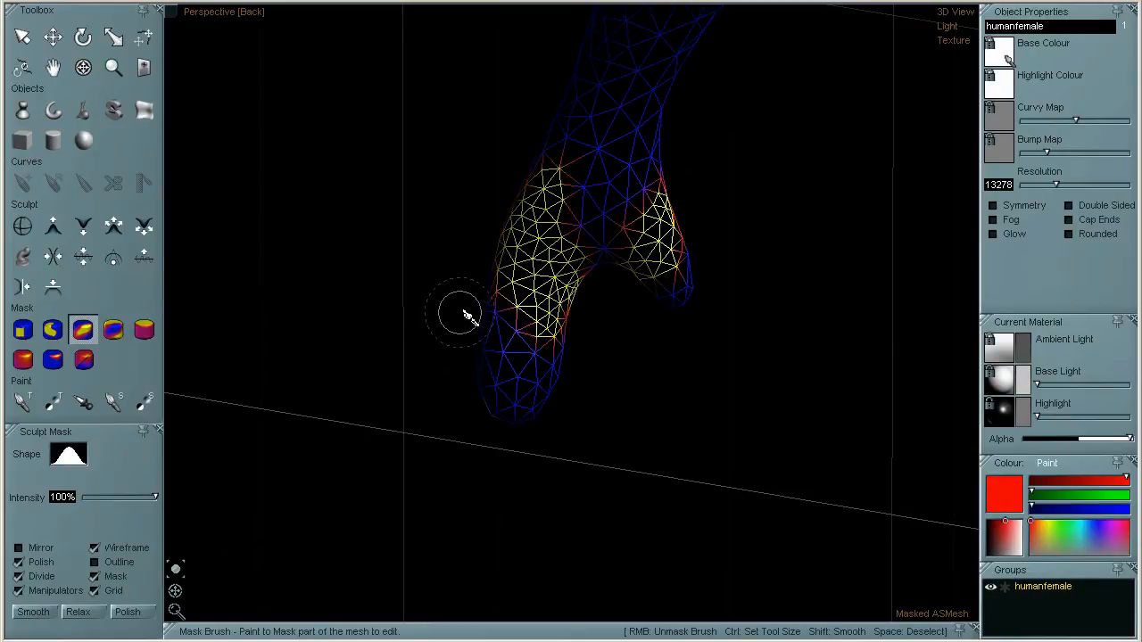
left_click_drag(465, 315, 607, 375)
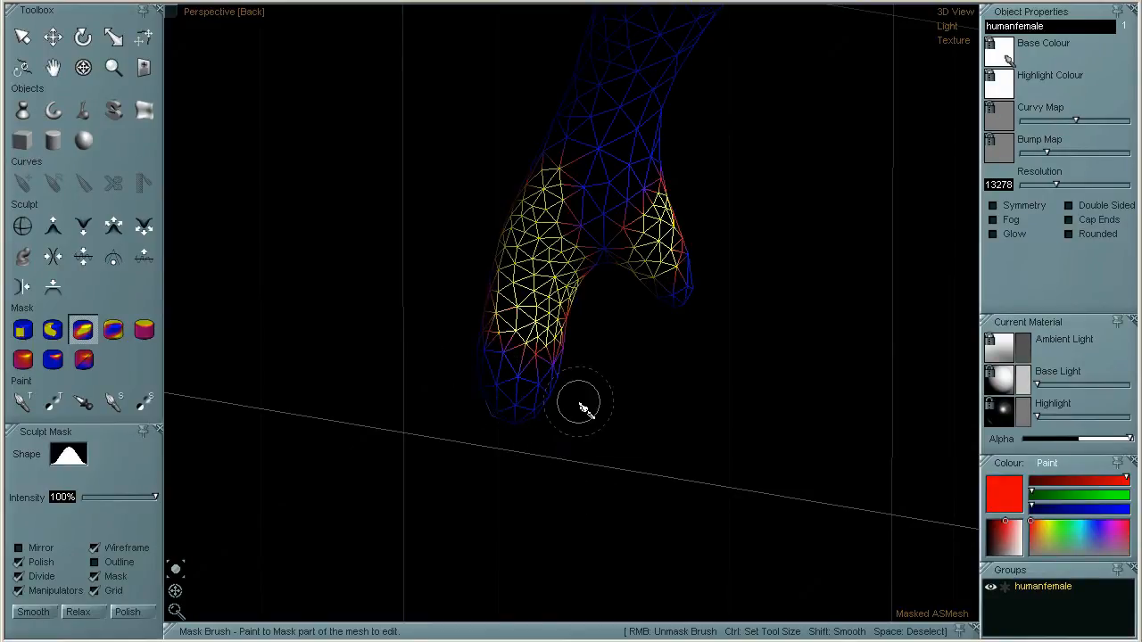
mouse_move(627, 167)
left_mouse_down()
mouse_move(594, 242)
mouse_move(693, 110)
mouse_move(788, 46)
mouse_move(659, 107)
left_mouse_up()
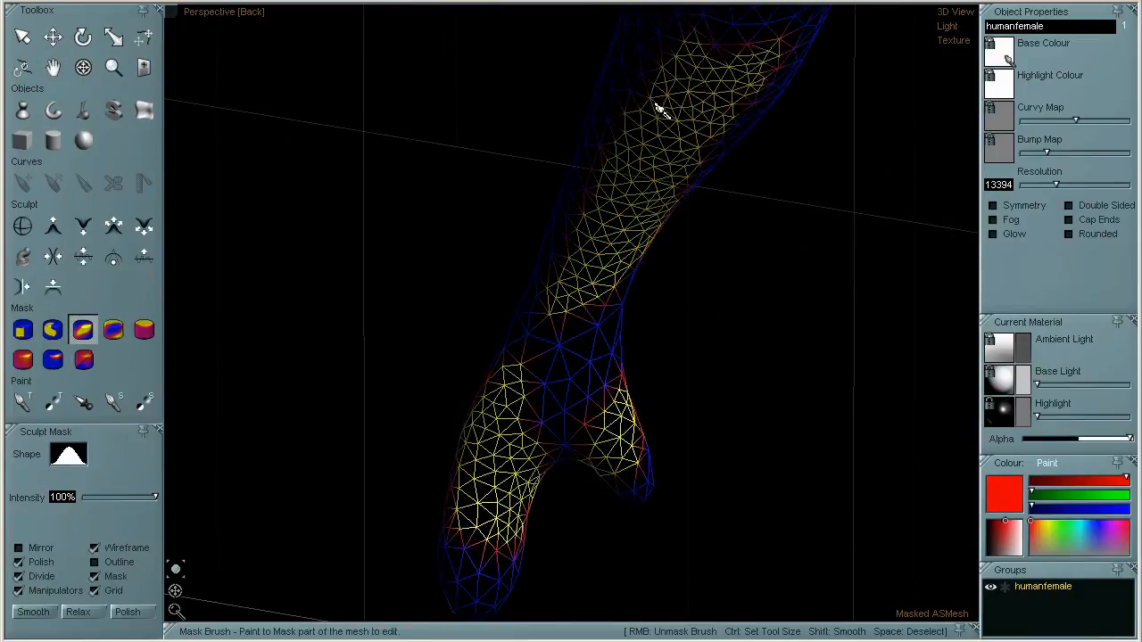
left_click(83, 68)
left_click_drag(273, 222, 641, 386)
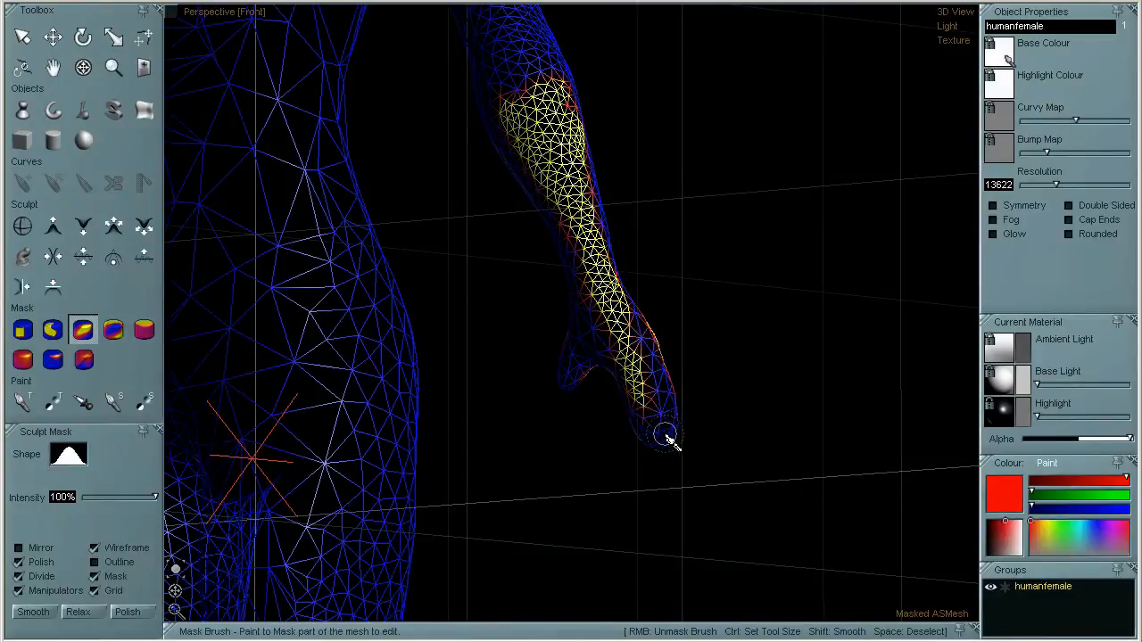
Extend the mask along the outer side of the hand toward the fingertips, undoing and repainting the first stroke
left_click(83, 67)
mouse_move(446, 357)
left_mouse_down()
mouse_move(815, 363)
mouse_move(631, 395)
mouse_move(682, 392)
left_mouse_up()
scroll(658, 398, "up", 5)
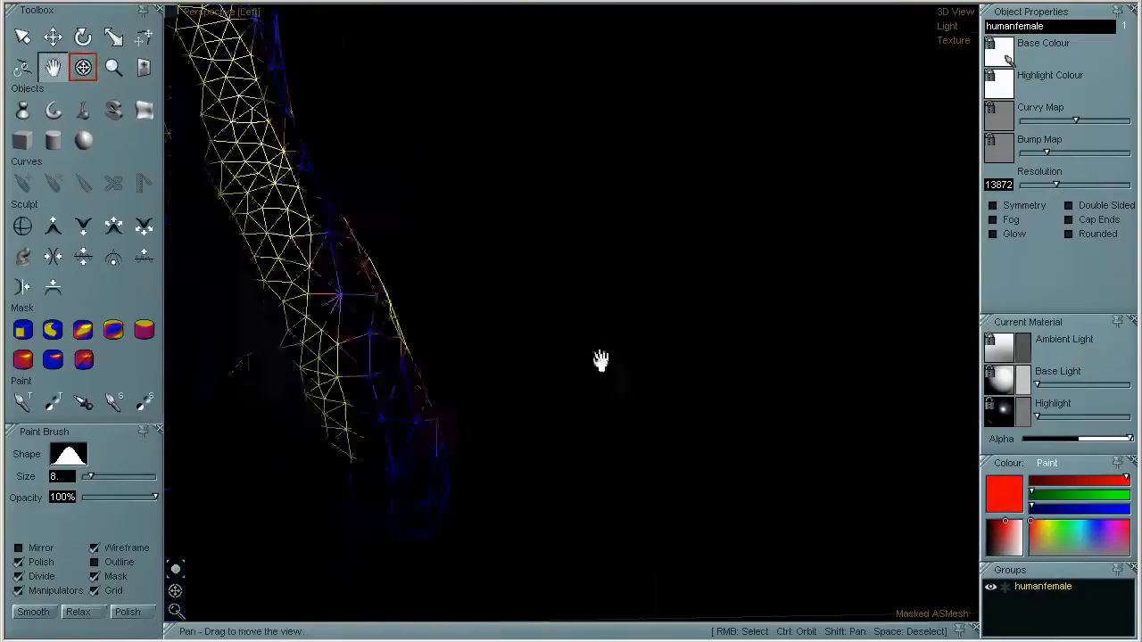
left_click_drag(601, 362, 804, 409, "shift")
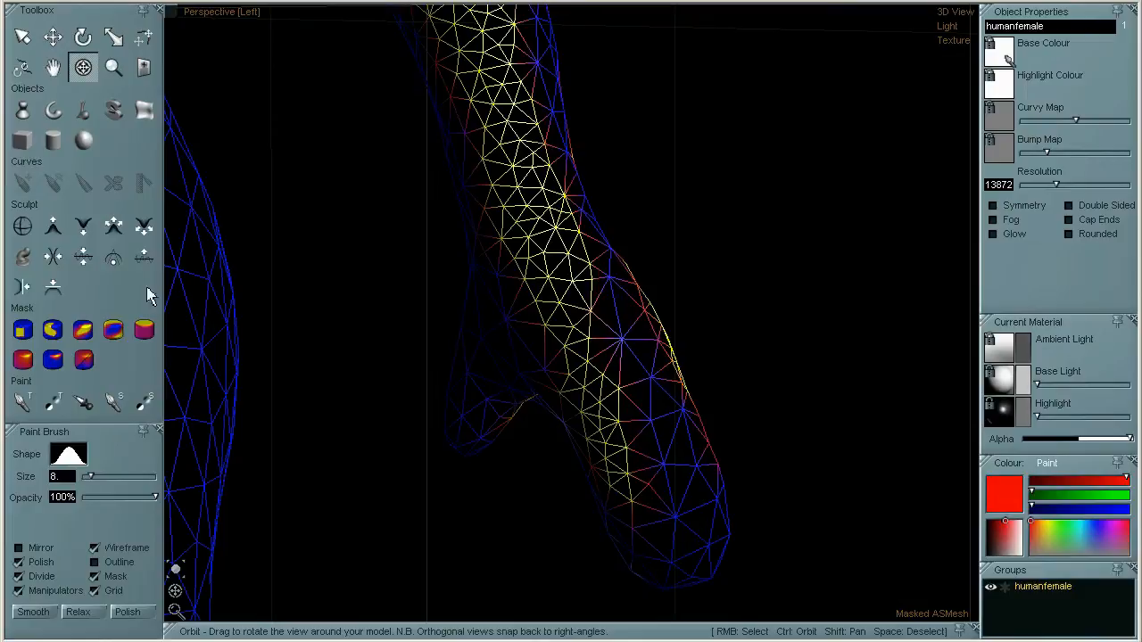
left_click(81, 332)
mouse_move(644, 484)
left_mouse_down()
mouse_move(656, 477)
mouse_move(638, 437)
mouse_move(656, 444)
mouse_move(612, 330)
left_mouse_up()
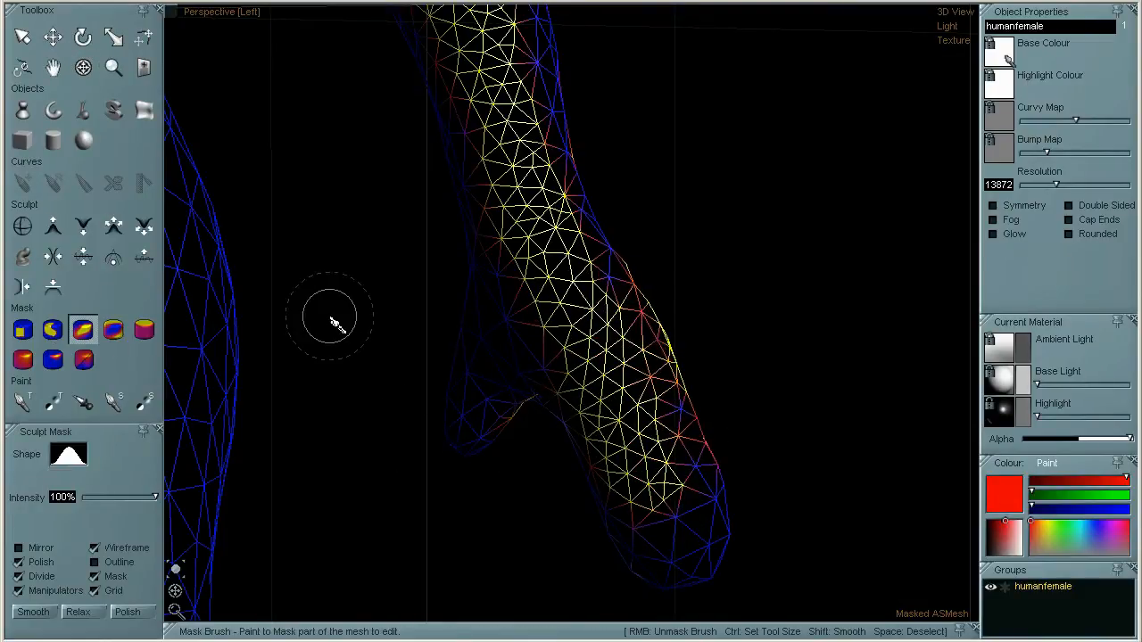
key("ctrl+z")
mouse_move(603, 393)
left_mouse_down()
mouse_move(621, 374)
mouse_move(664, 496)
left_mouse_up()
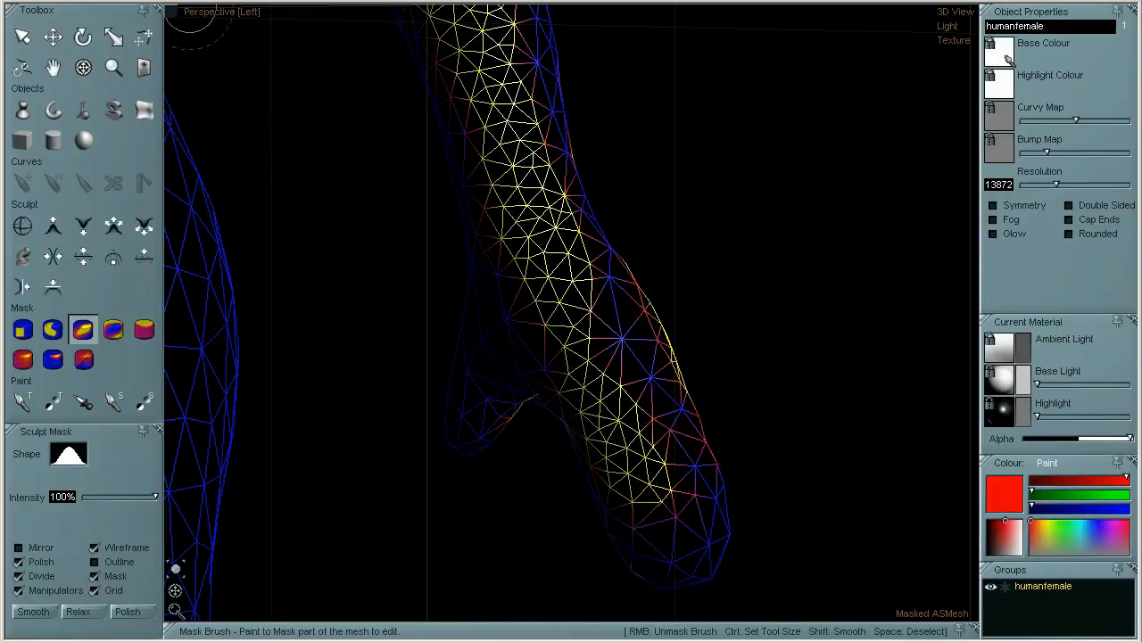
Reduce the masked hand and forearm mesh to 50% twice in a row
left_click(234, 1)
mouse_move(285, 84)
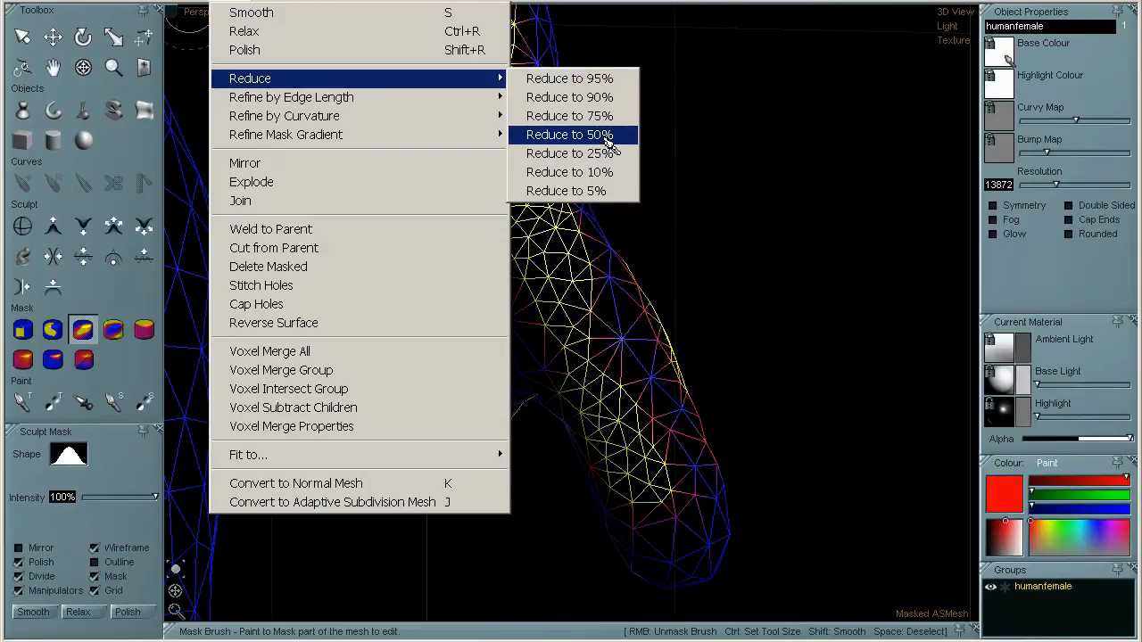
left_click(571, 135)
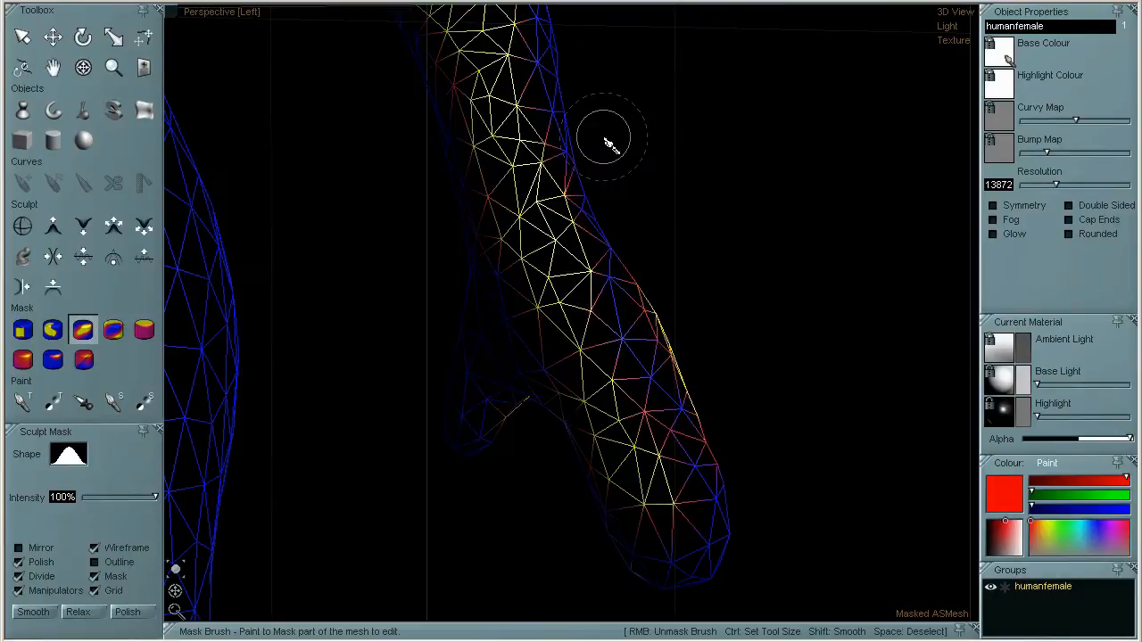
left_click(327, 7)
mouse_move(249, 7)
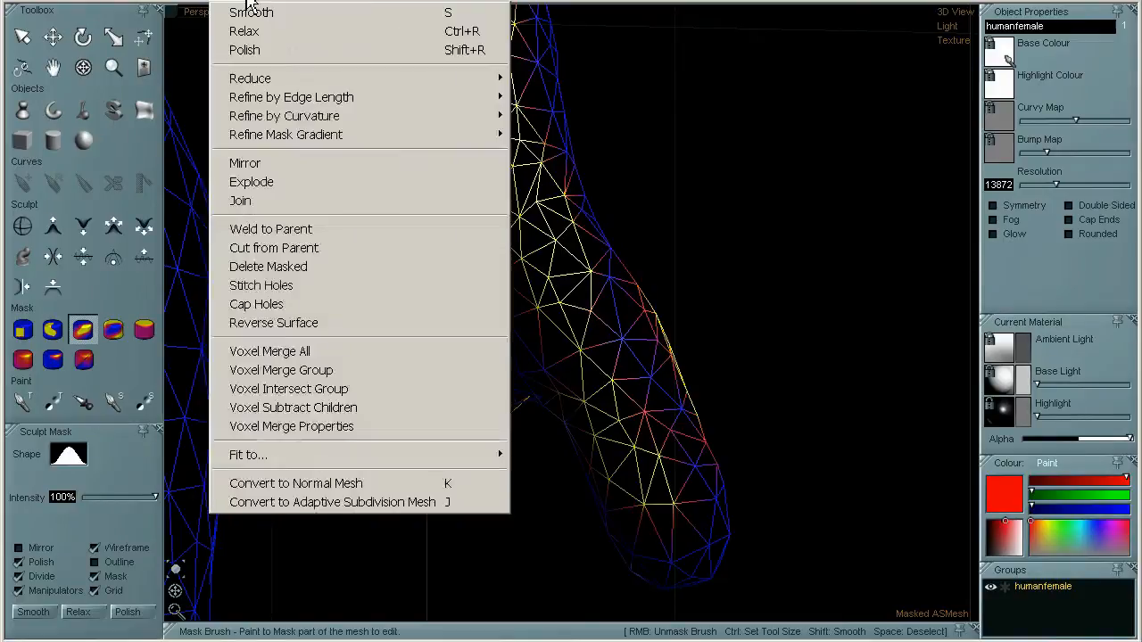
mouse_move(481, 79)
left_click(616, 135)
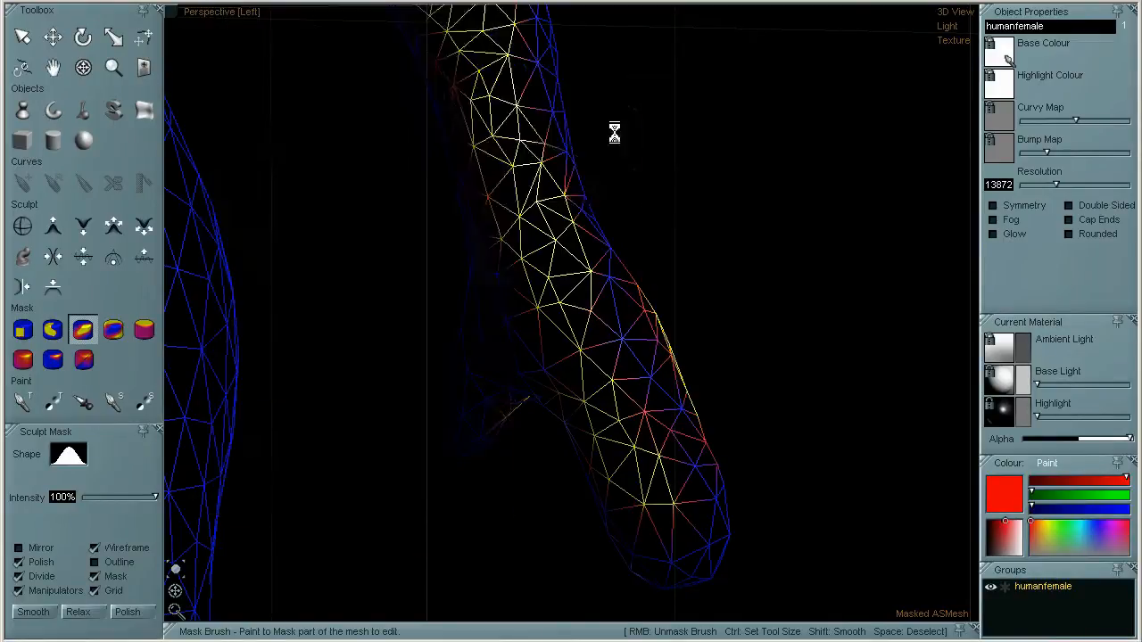
Even out the reduced triangles of the hand and forearm, and clear the mask
key("ctrl+p")
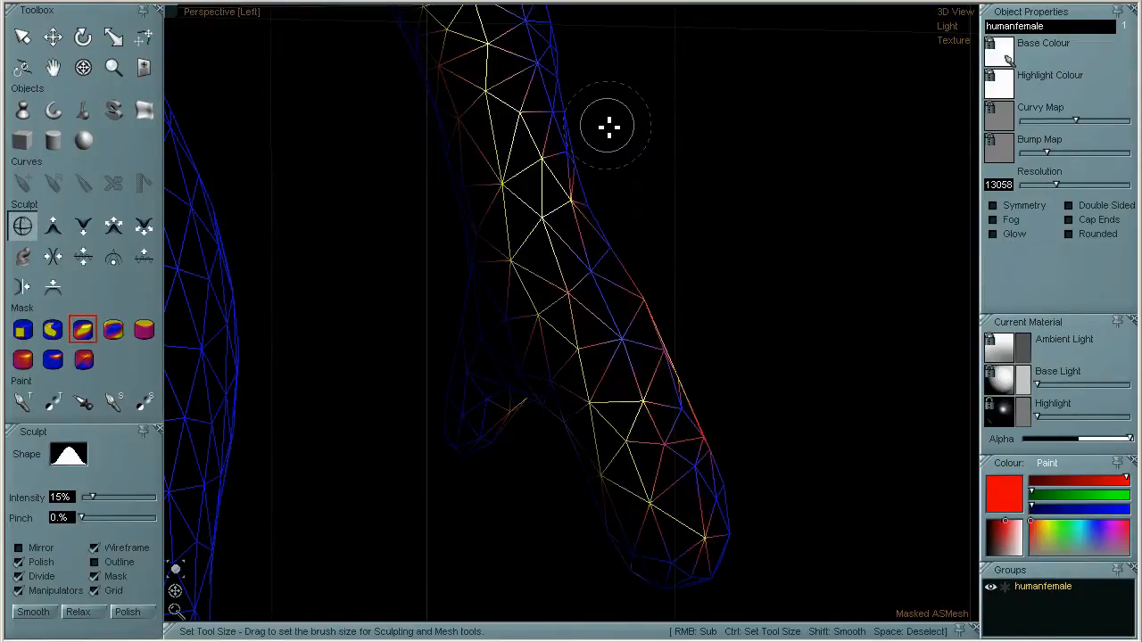
key("ctrl+p")
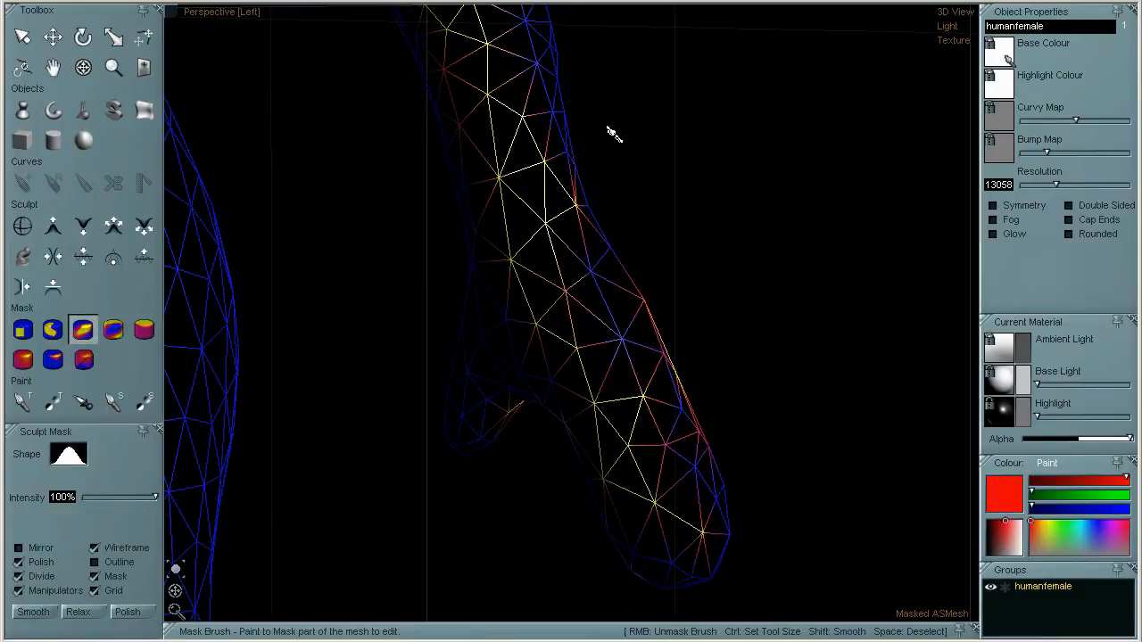
key("space")
left_click(83, 69)
left_click_drag(734, 206, 625, 184)
left_click_drag(702, 270, 733, 266)
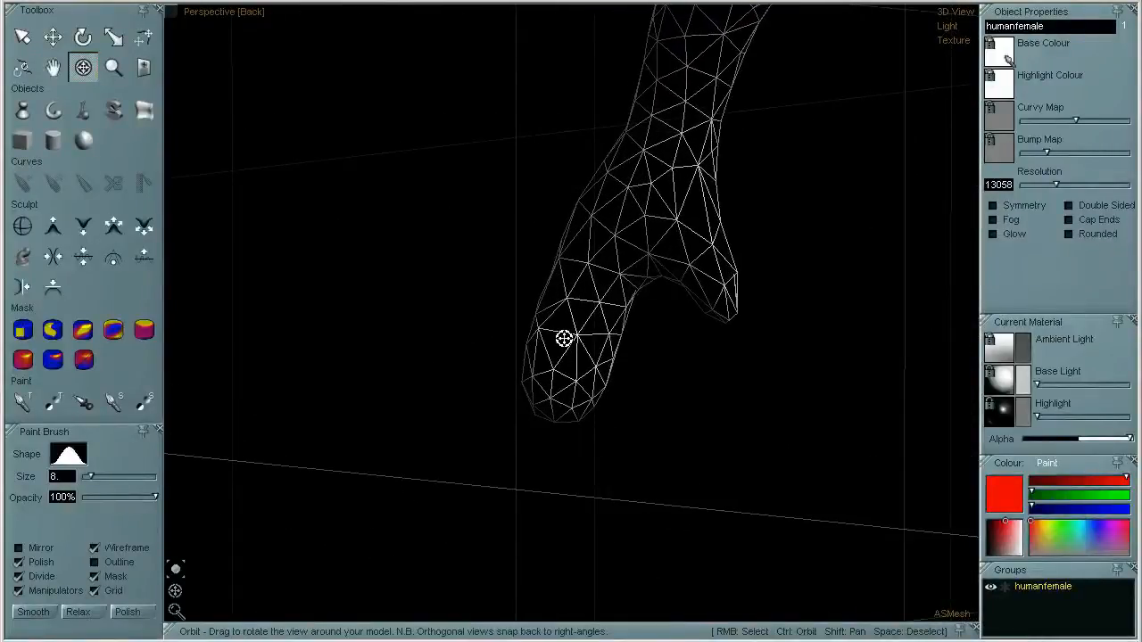
Inspect the whole reduced figure from several angles, both at a distance and close up
scroll(771, 303, "down", 4)
left_click_drag(872, 284, 529, 313, "shift")
scroll(530, 313, "down", 1)
mouse_move(832, 233)
left_mouse_down()
mouse_move(548, 420)
mouse_move(633, 420)
mouse_move(250, 448)
mouse_move(592, 439)
left_mouse_up()
scroll(612, 436, "down", 3)
left_click_drag(740, 472, 686, 400)
scroll(597, 502, "down", 3)
scroll(604, 505, "up", 3)
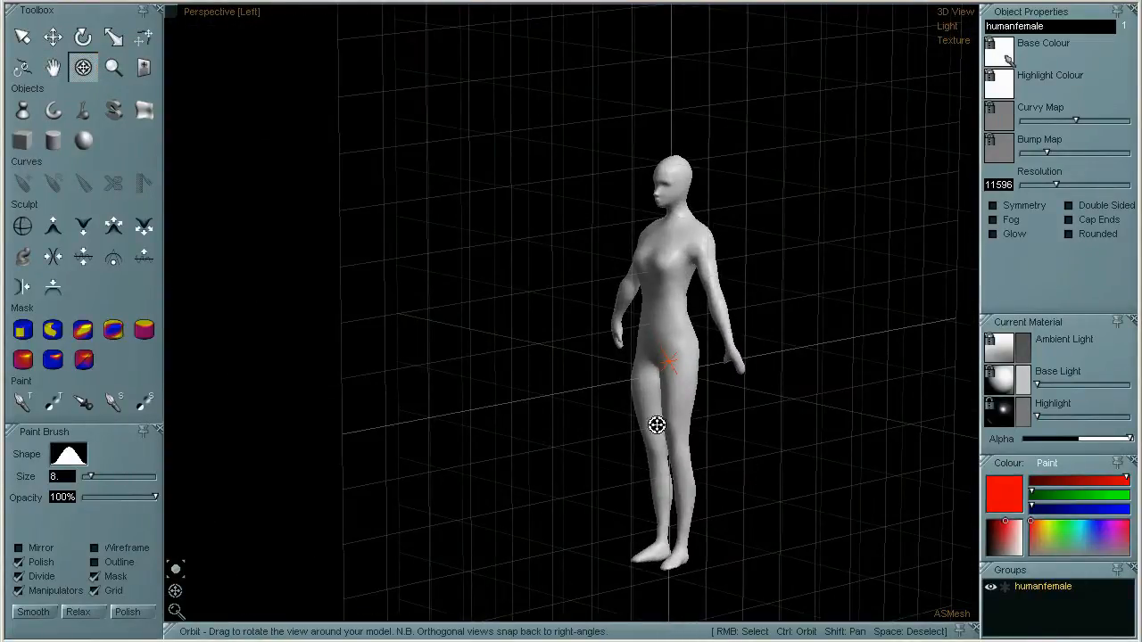
left_click_drag(821, 432, 653, 443, "shift")
scroll(701, 466, "up", 5)
left_click_drag(736, 435, 630, 492, "shift")
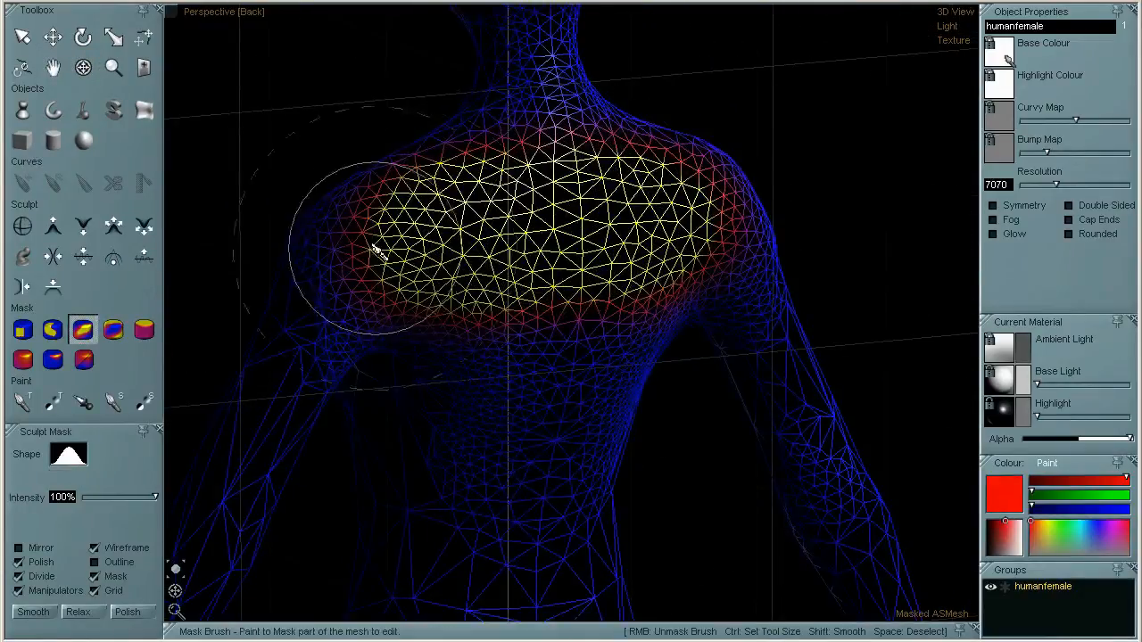
Complete the mask across the upper back, reduce the masked mesh to 10% and clear the mask
mouse_move(376, 252)
left_mouse_down()
mouse_move(446, 237)
mouse_move(449, 227)
mouse_move(587, 219)
left_mouse_up()
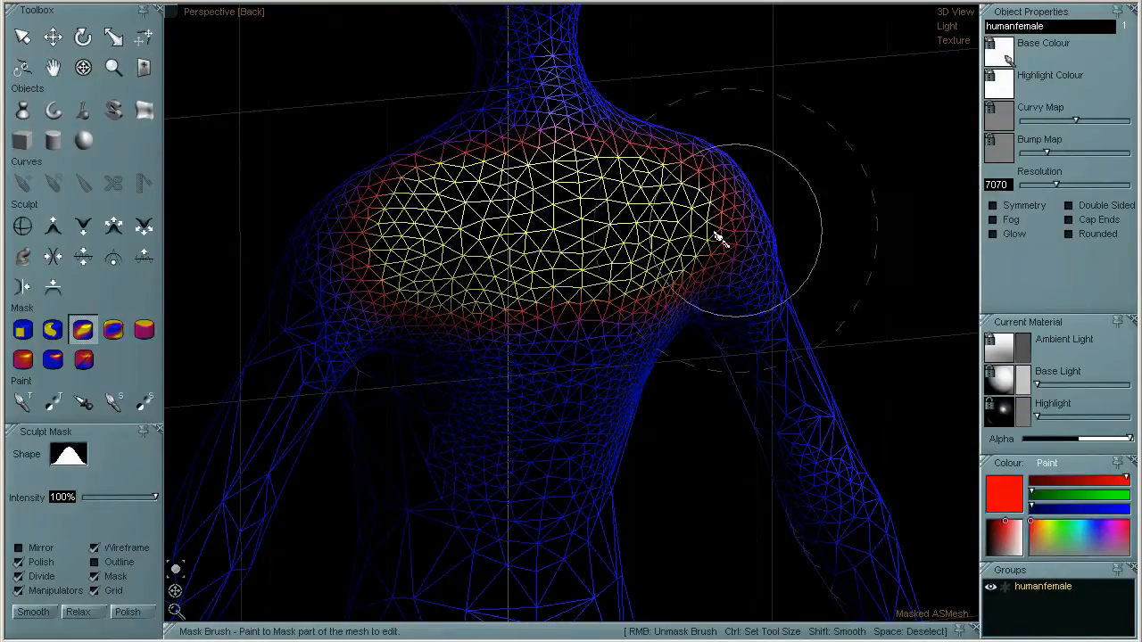
left_click(218, 4)
mouse_move(463, 77)
left_click(602, 173)
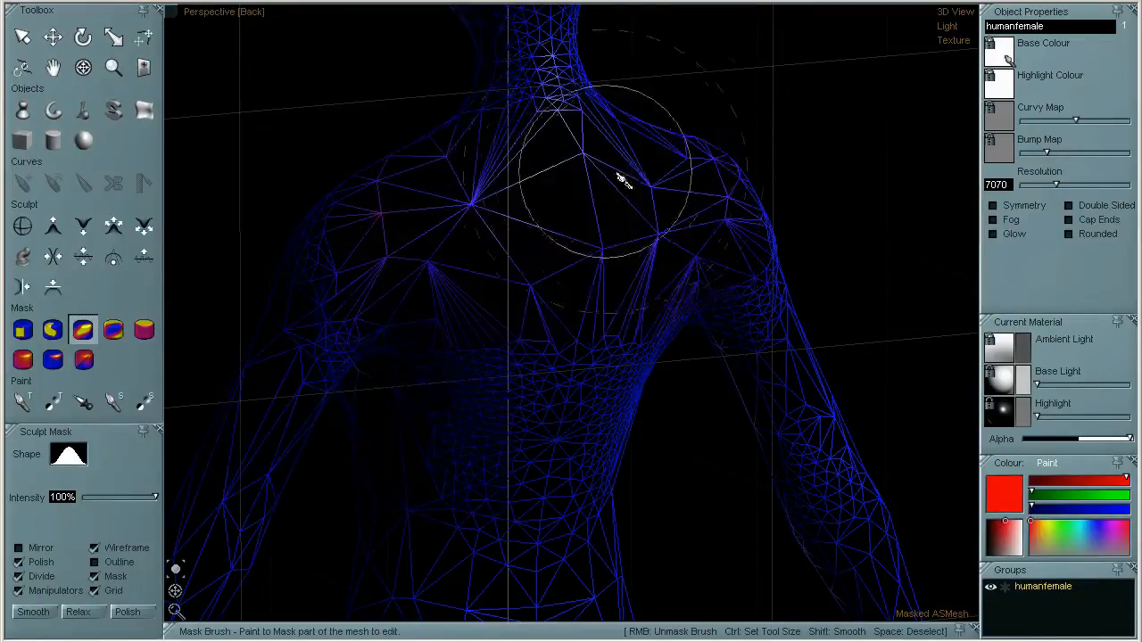
key("space")
Mask the dense mesh across the middle of the back and reduce it to 25%
middle_click_drag(598, 370, 601, 273)
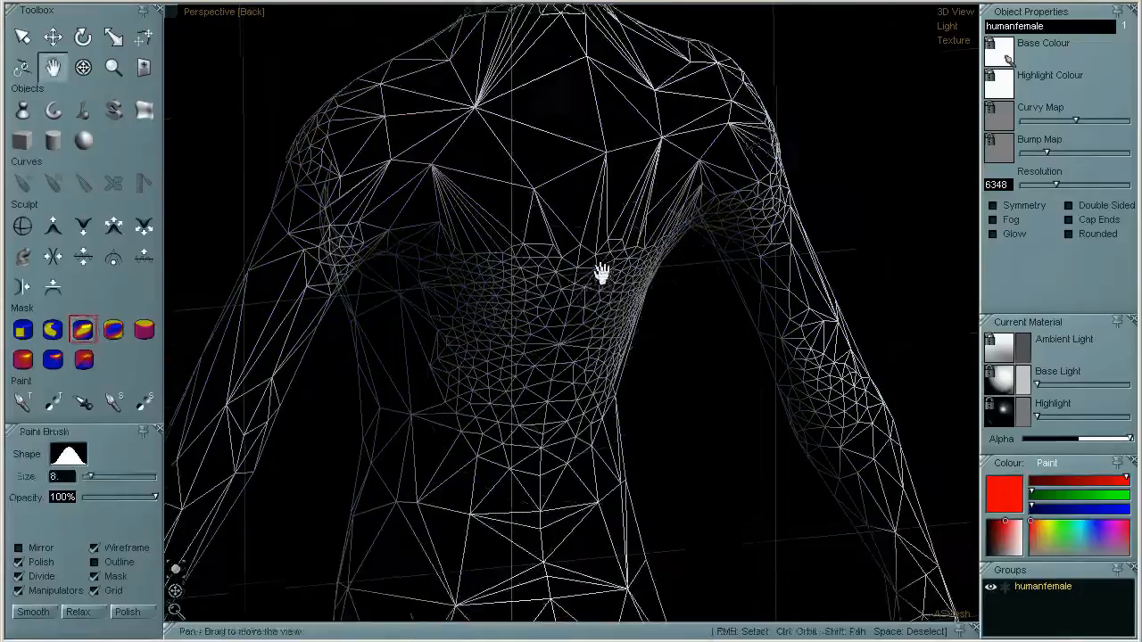
mouse_move(543, 382)
left_mouse_down()
mouse_move(547, 280)
mouse_move(566, 255)
mouse_move(488, 147)
left_mouse_up()
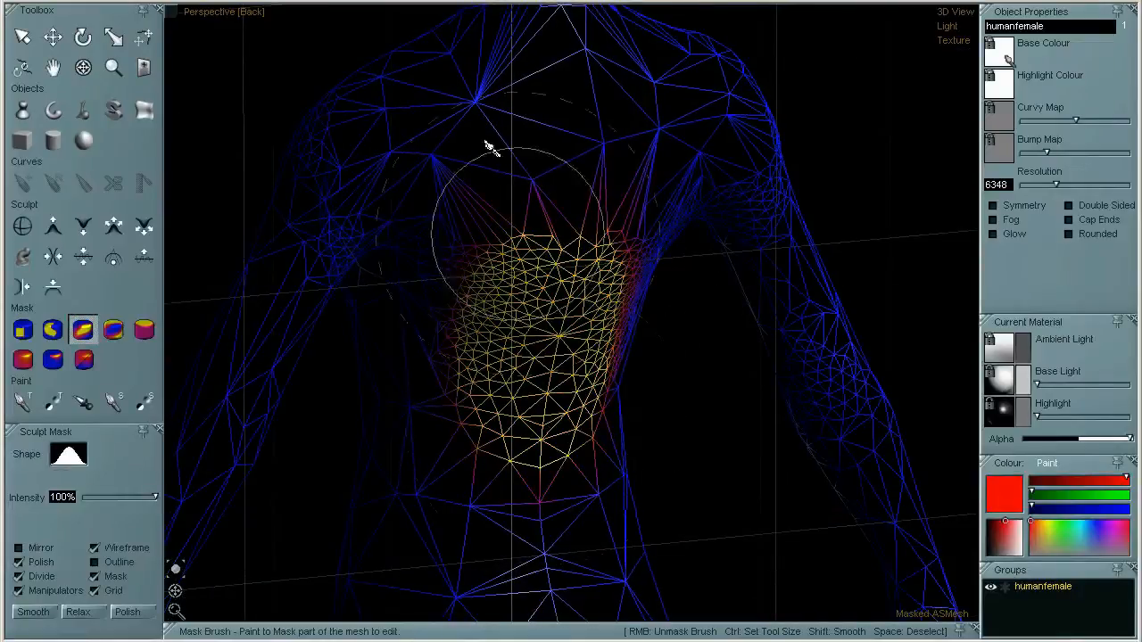
left_click(219, 8)
mouse_move(463, 78)
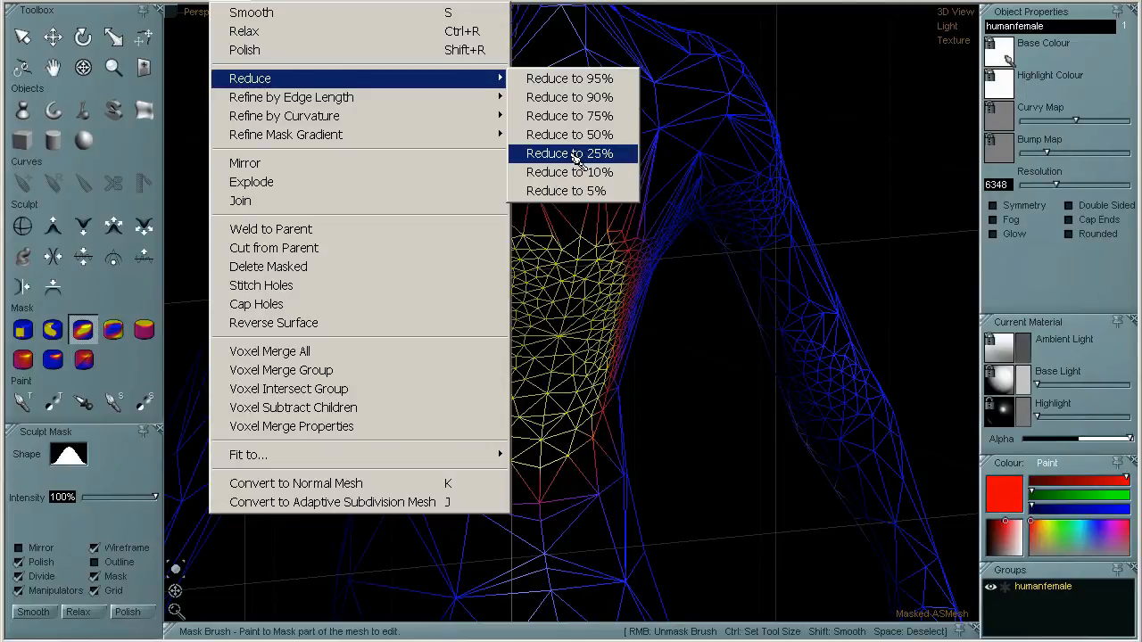
left_click(575, 155)
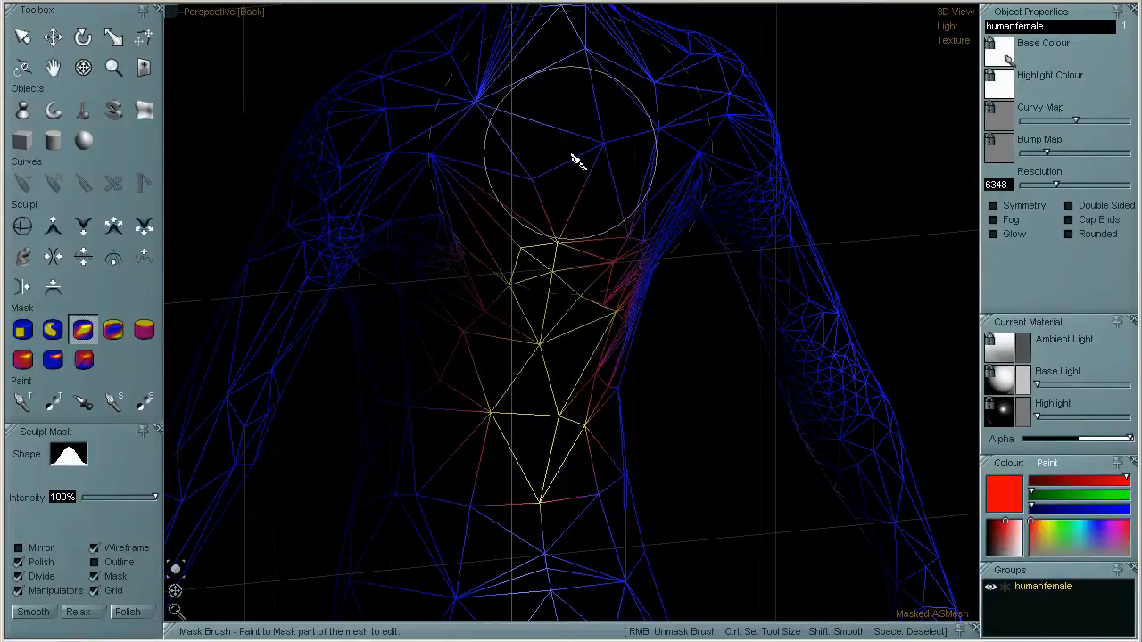
Even out the reduced triangles of the middle back, and clear the mask
key("ctrl+p")
key("ctrl+p")
key("ctrl+p")
key("ctrl+p")
key("ctrl+p")
key("ctrl+p")
key("ctrl+p")
key("ctrl+p")
key("ctrl+p")
key("ctrl+p")
key("ctrl+p")
key("ctrl+p")
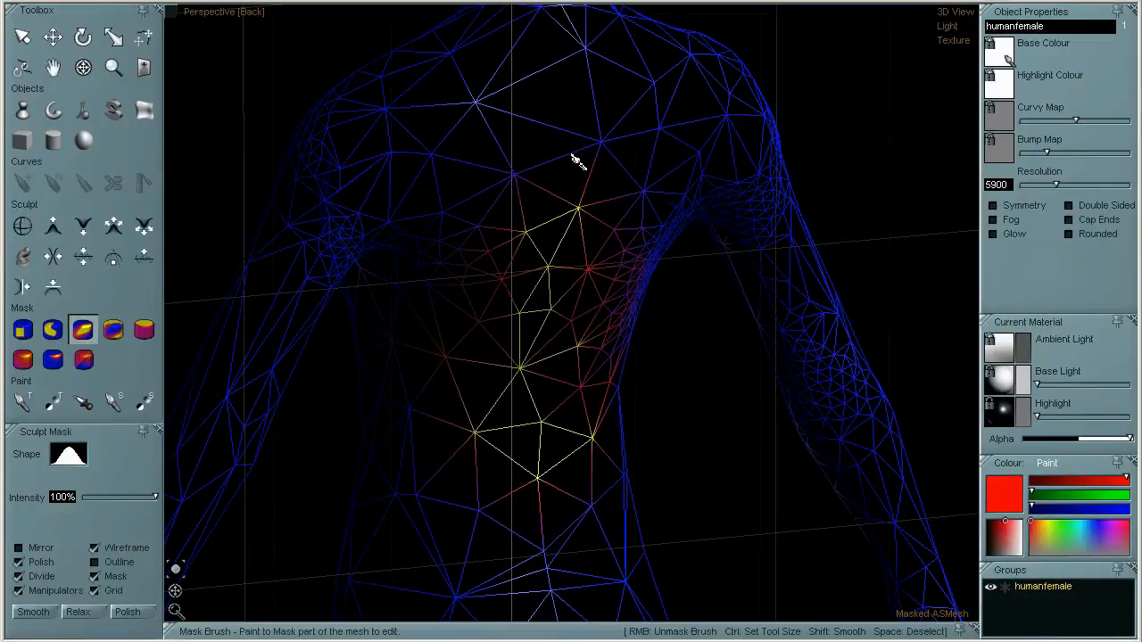
key("space")
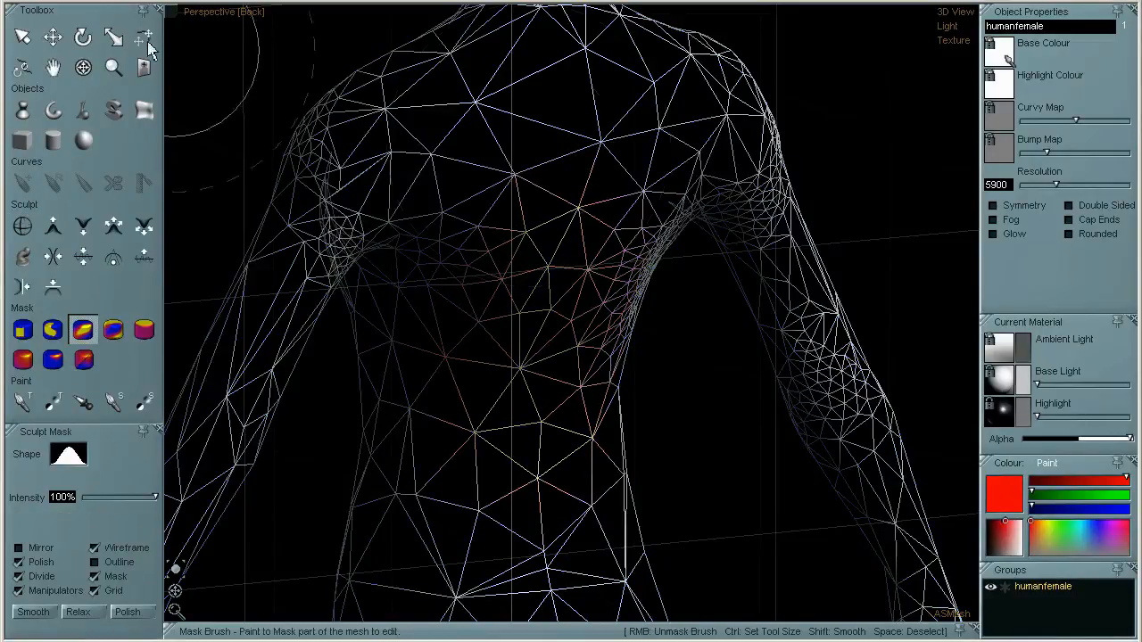
Mask the remaining dense patch on the back near the armpit and reduce it to 25%
left_click(82, 68)
left_click_drag(688, 341, 653, 294)
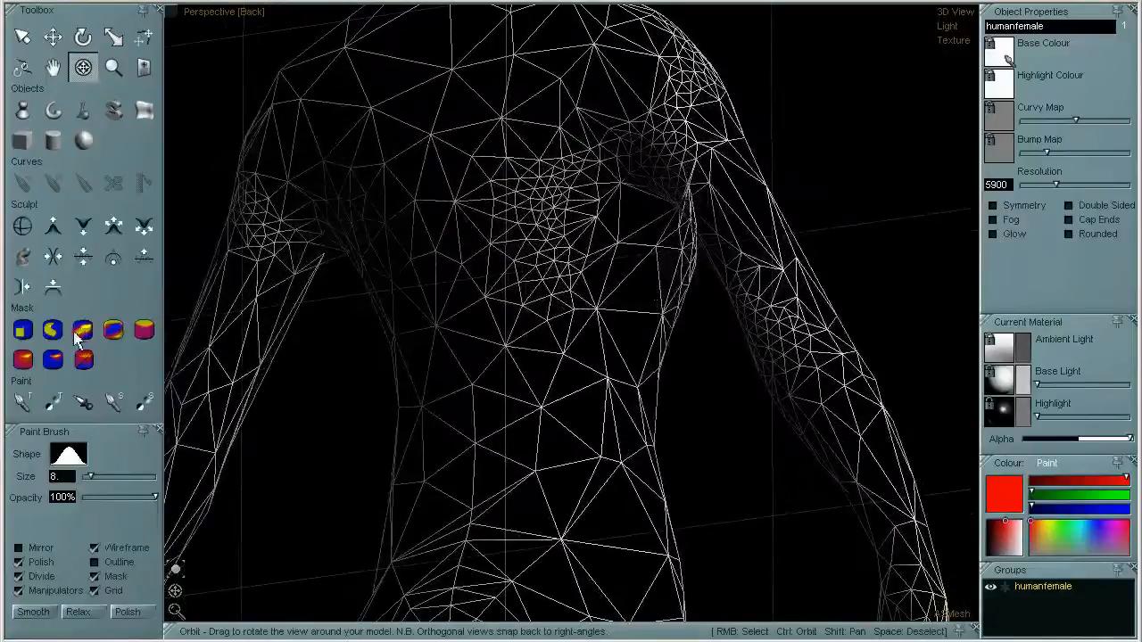
left_click(79, 332)
left_click_drag(557, 230, 583, 224)
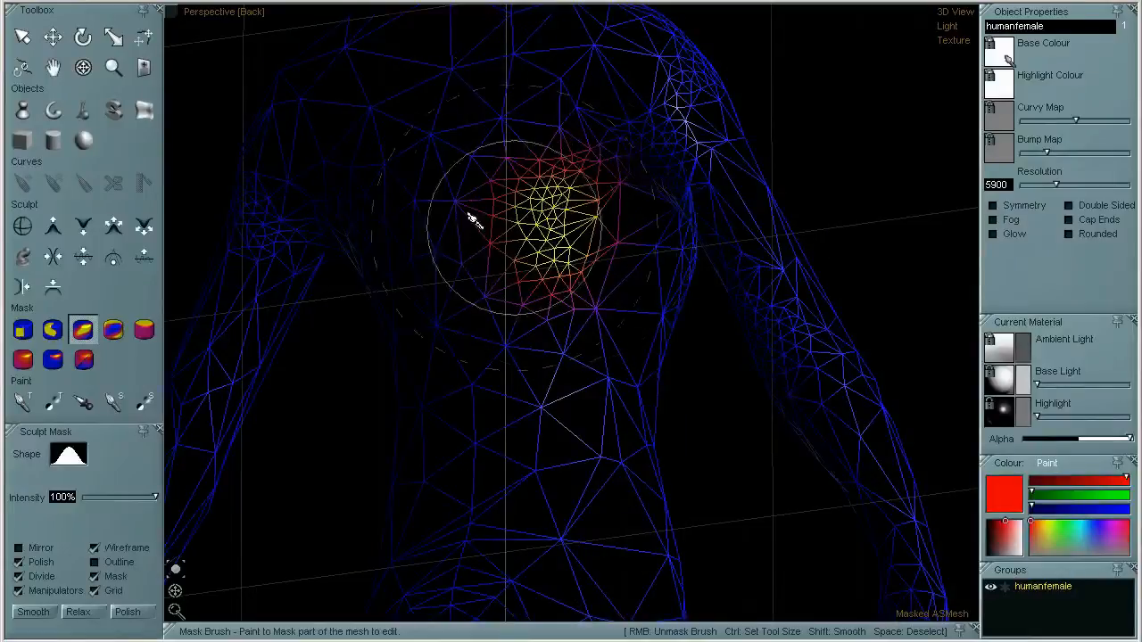
left_click(243, 2)
mouse_move(253, 82)
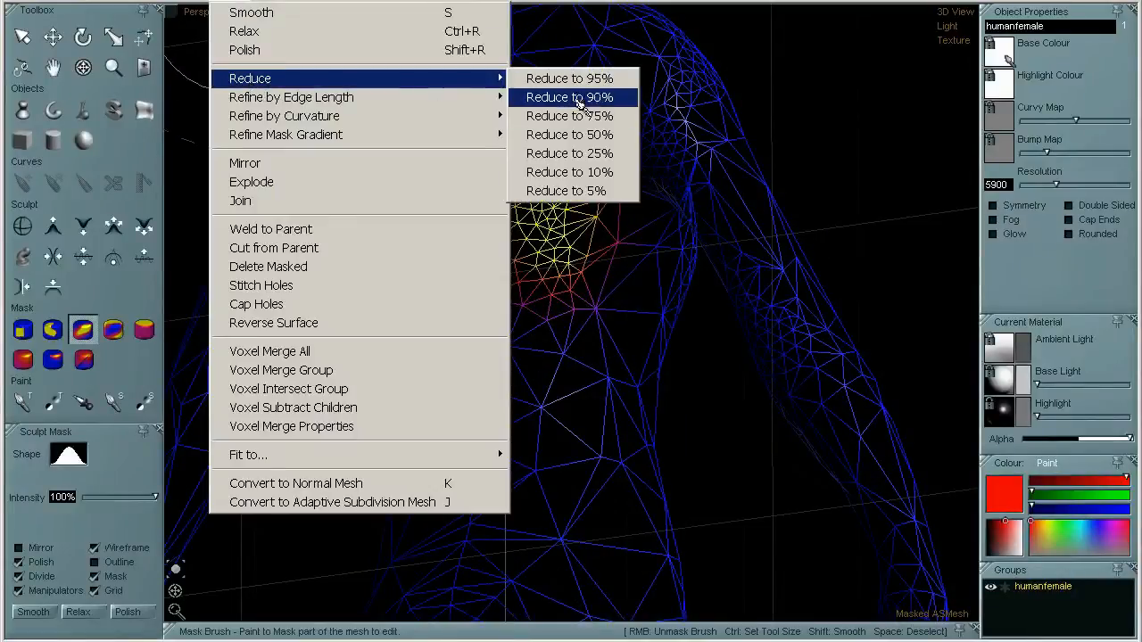
left_click(578, 154)
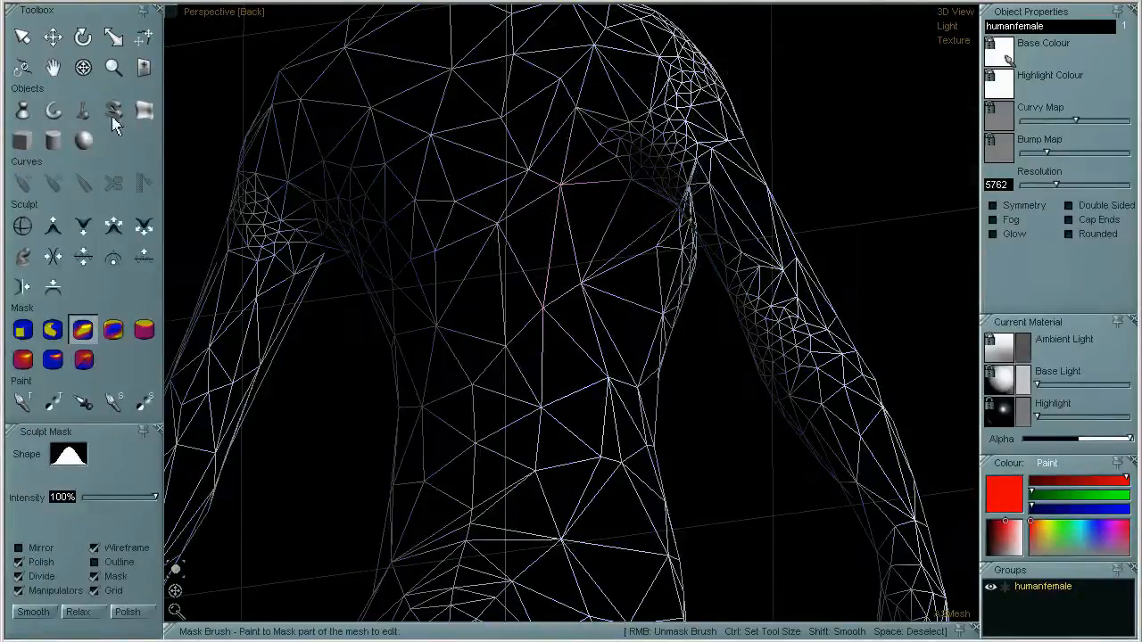
Mirror the figure's mesh so the reduced side is copied to the other half
left_click(83, 68)
mouse_move(411, 223)
left_mouse_down()
mouse_move(454, 276)
mouse_move(466, 273)
left_mouse_up()
left_click_drag(325, 272, 385, 301)
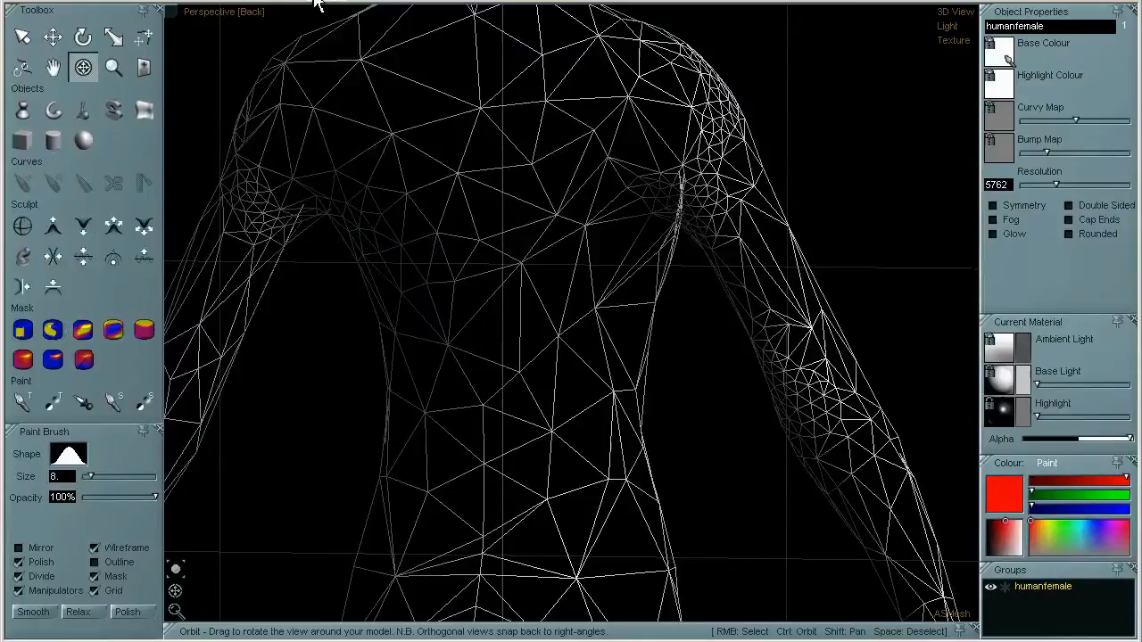
left_click(317, 4)
left_click(313, 158)
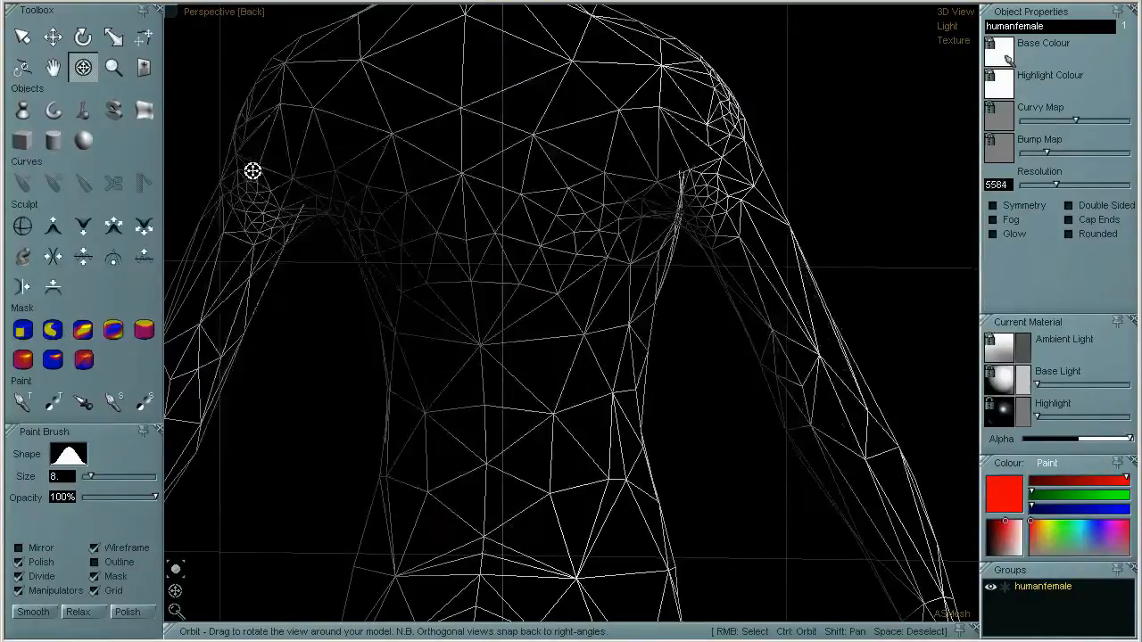
key("space")
Mask the forehead and crown of the head and reduce the masked mesh to 50%
left_click(83, 67)
mouse_move(304, 272)
left_mouse_down()
mouse_move(324, 285)
mouse_move(364, 262)
mouse_move(352, 237)
mouse_move(327, 229)
mouse_move(252, 235)
left_mouse_up()
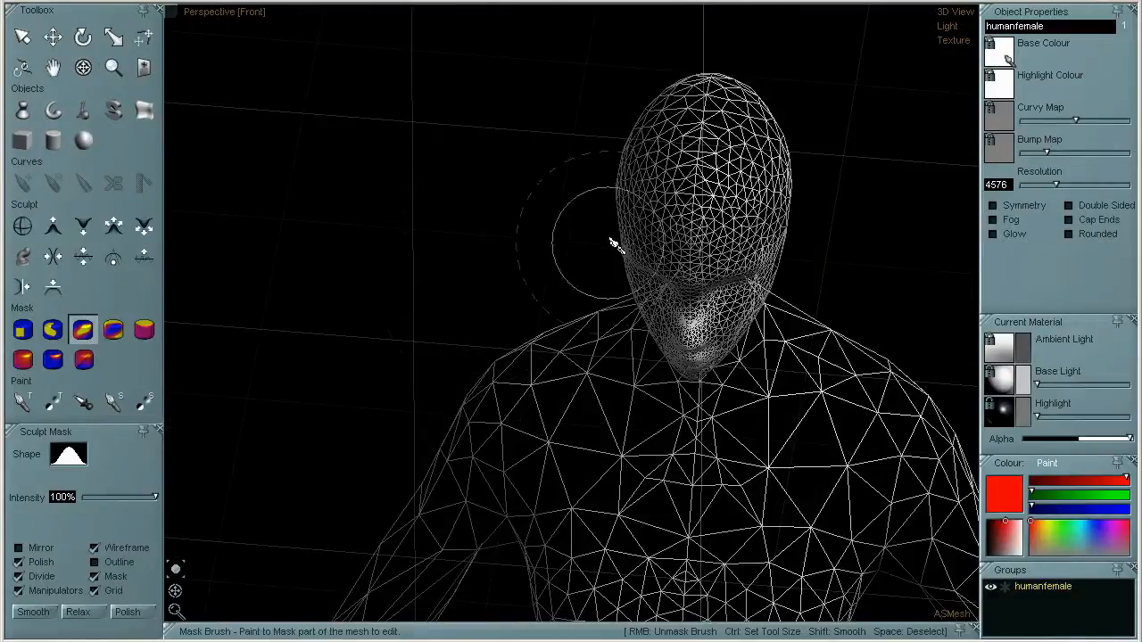
left_click_drag(716, 185, 707, 185)
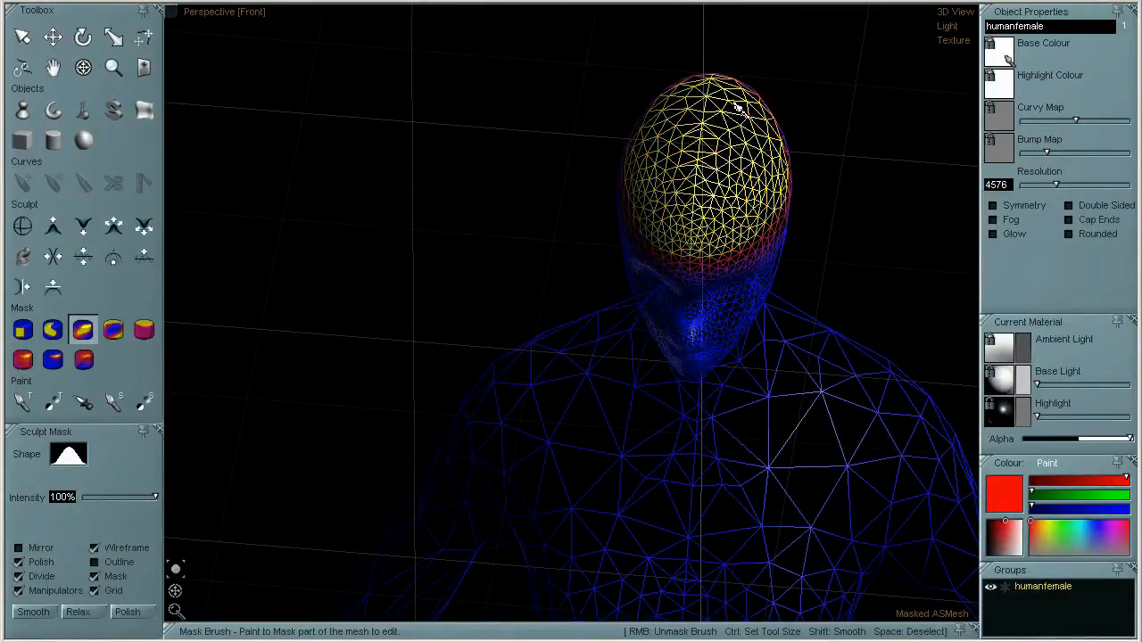
left_click(273, 5)
mouse_move(250, 4)
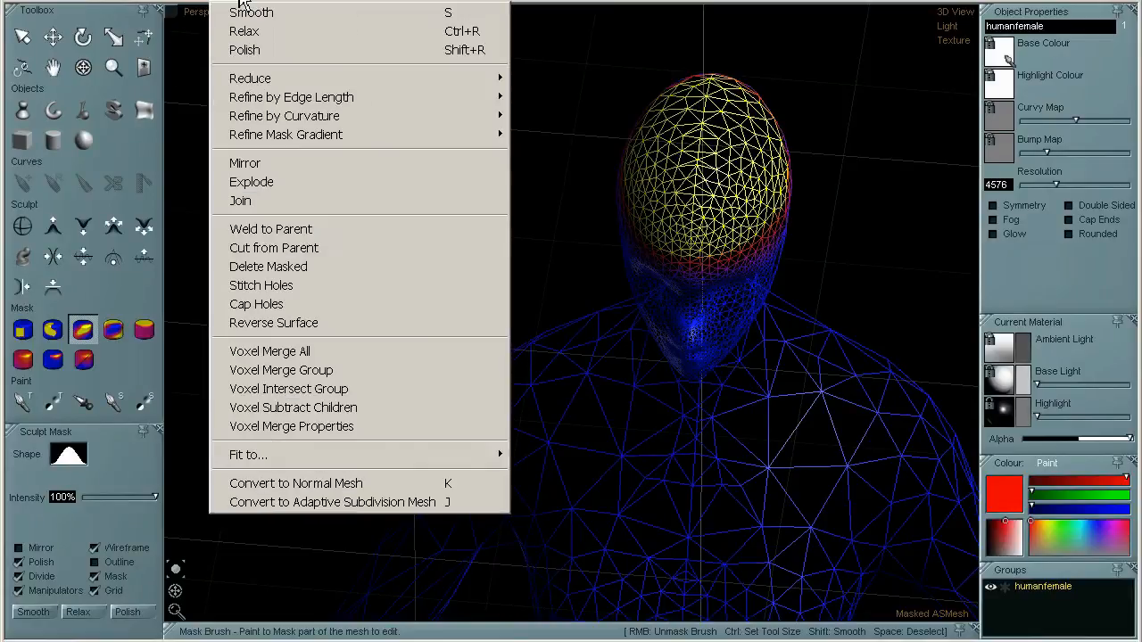
mouse_move(259, 79)
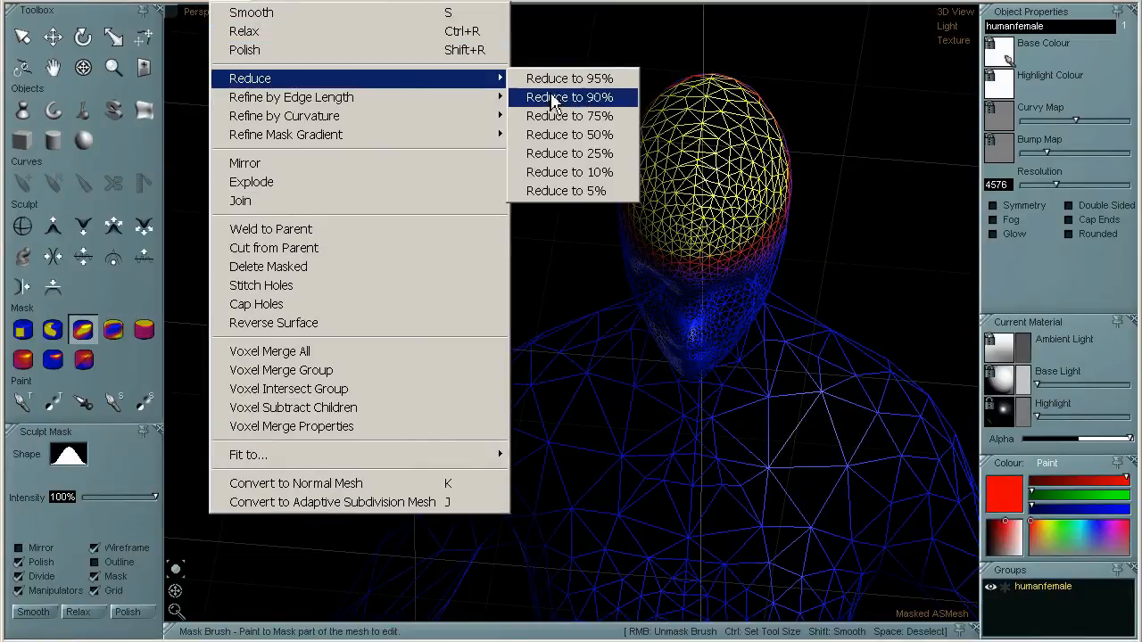
left_click(552, 136)
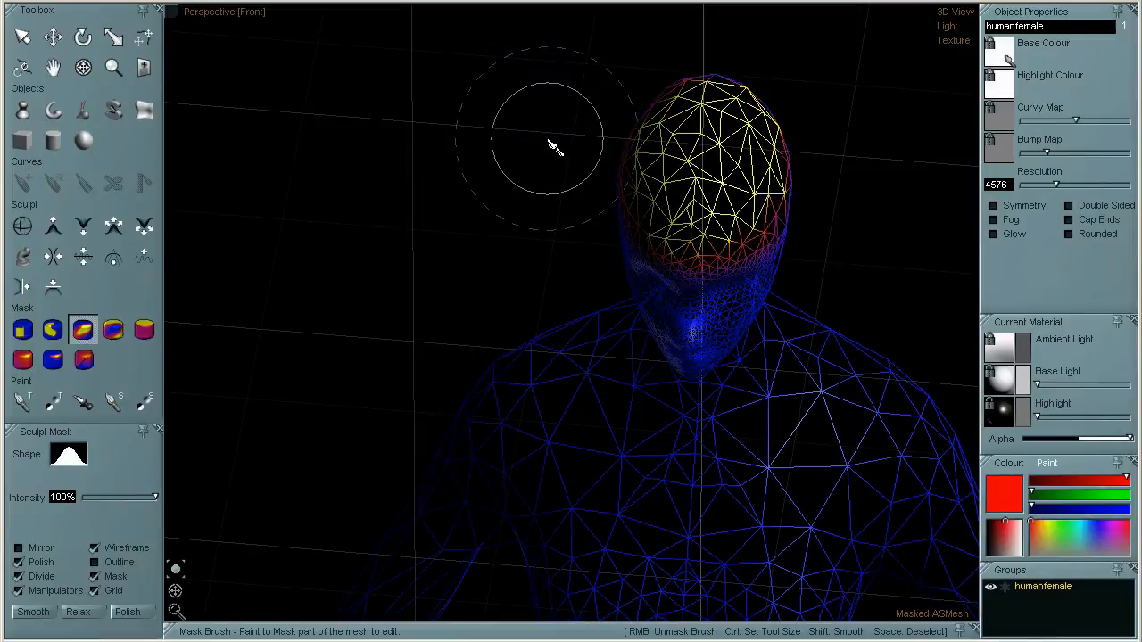
Even out the reduced triangles on the forehead and crown of the head
key("ctrl+p")
key("ctrl+p")
key("ctrl+p")
key("ctrl+p")
key("ctrl+p")
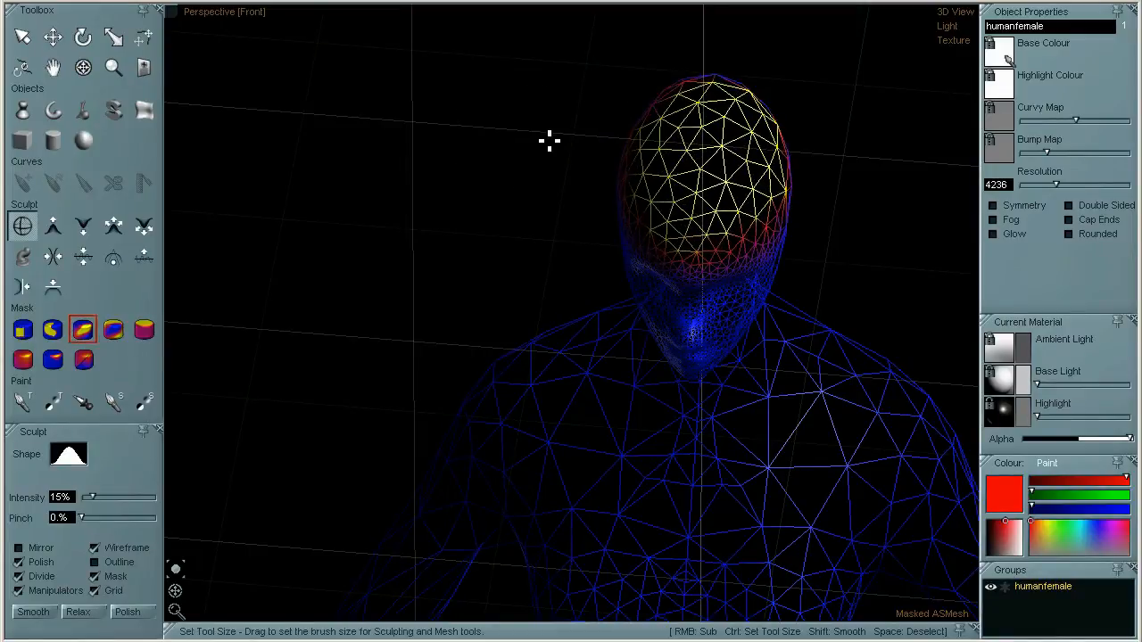
Mask a narrow band from the nose across the cheek and reduce it to 10%
mouse_move(83, 68)
left_mouse_down()
mouse_move(523, 273)
mouse_move(503, 234)
mouse_move(408, 321)
left_mouse_up()
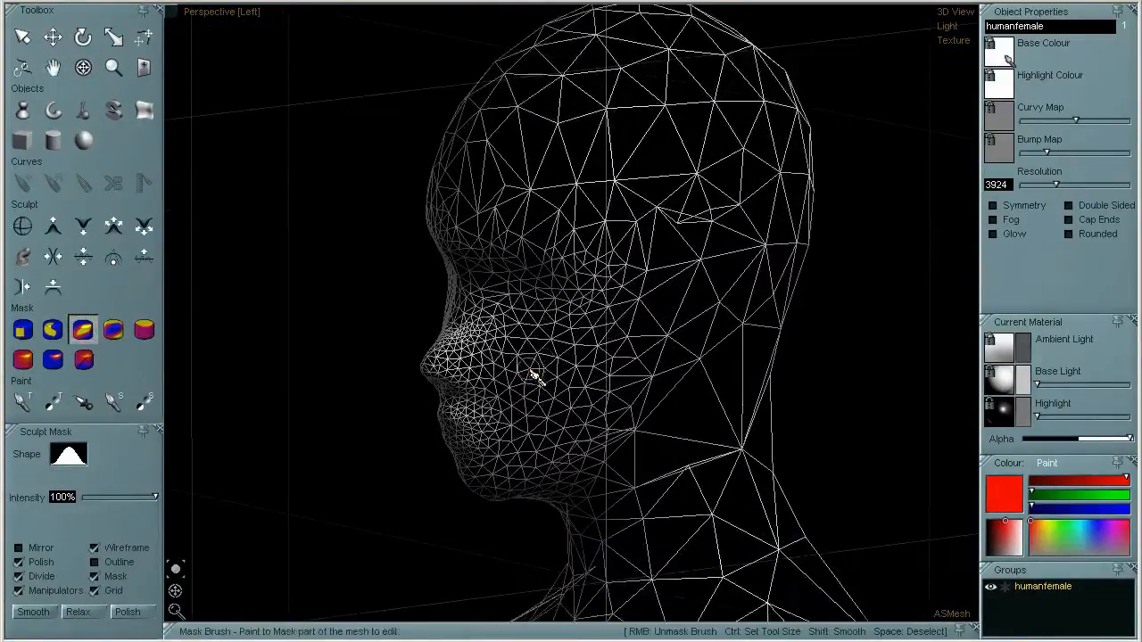
left_click_drag(535, 377, 550, 328)
key("space")
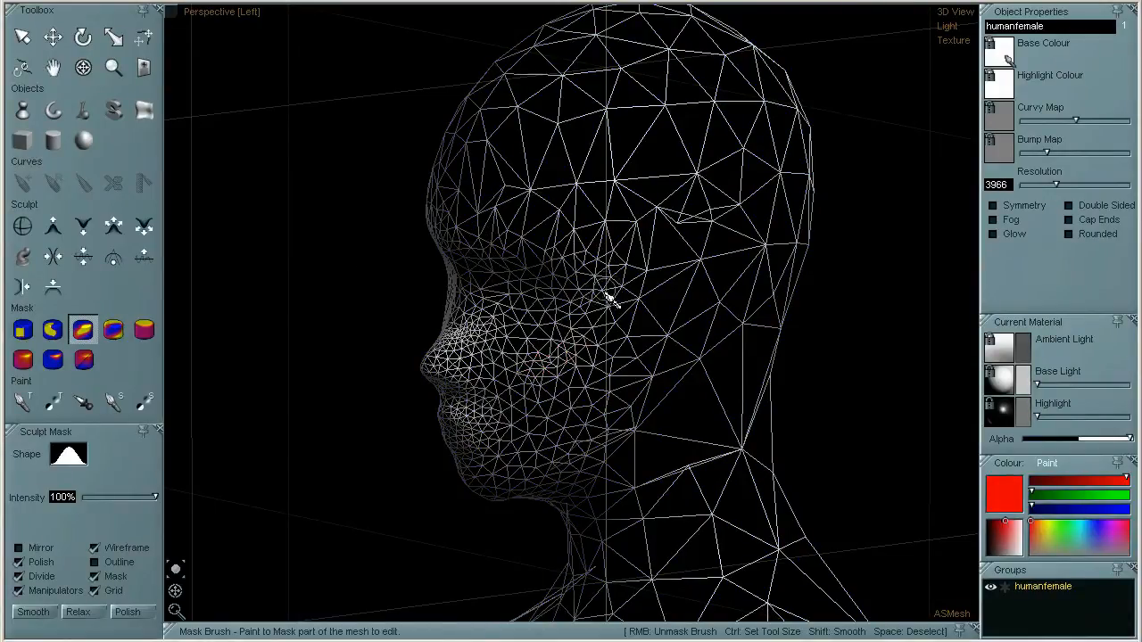
mouse_move(462, 350)
left_mouse_down()
mouse_move(564, 375)
mouse_move(644, 353)
left_mouse_up()
left_click(233, 10)
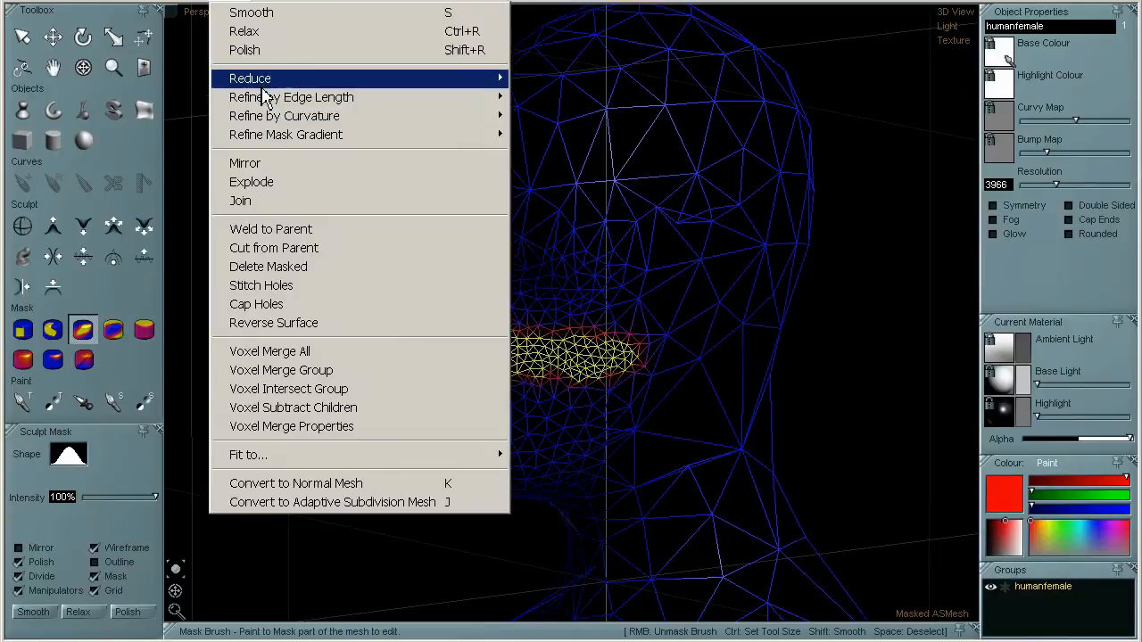
mouse_move(259, 80)
left_click(575, 175)
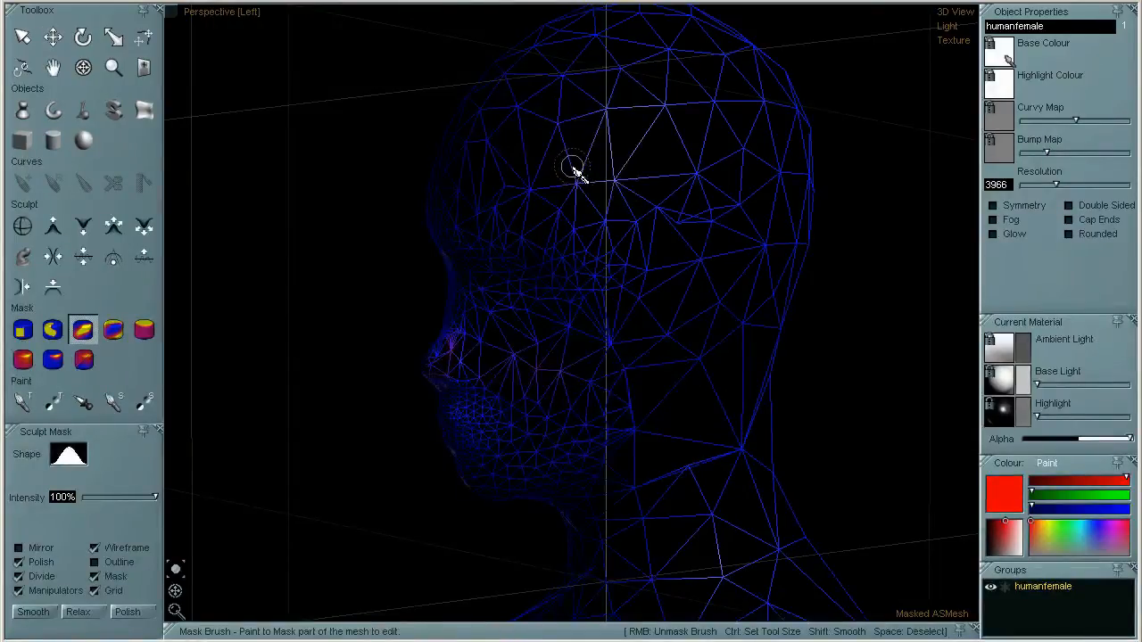
Mask the jawline from the chin to the back of the head and reduce it to 5%
left_click(83, 68)
left_click_drag(535, 312, 392, 286)
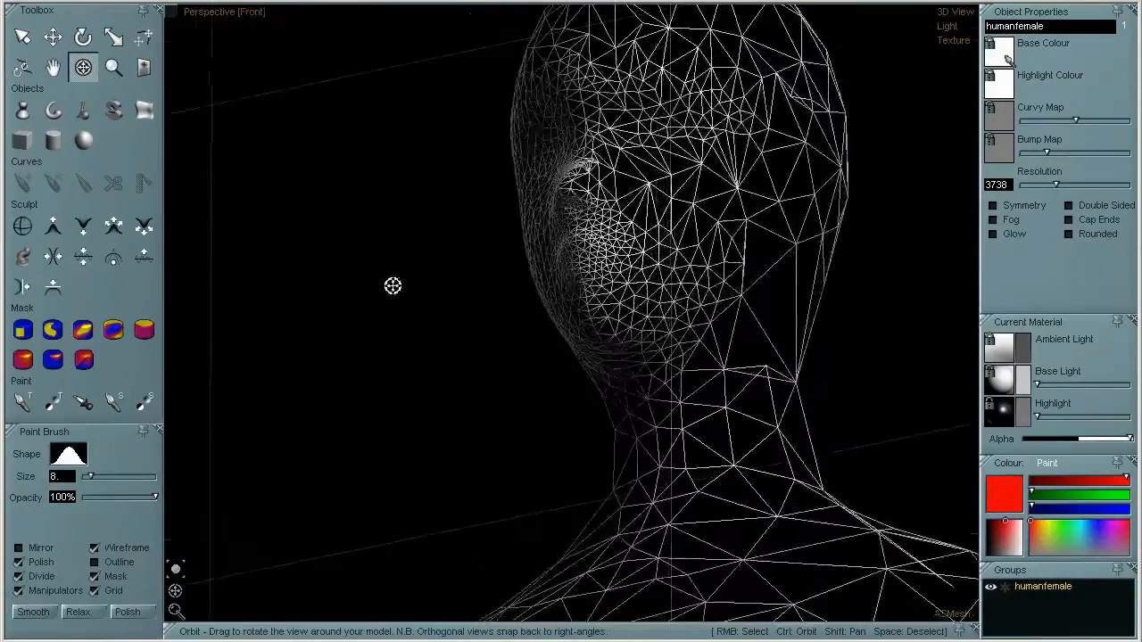
left_click(82, 331)
mouse_move(608, 273)
left_mouse_down()
mouse_move(576, 313)
mouse_move(622, 332)
mouse_move(766, 253)
mouse_move(773, 220)
mouse_move(738, 238)
left_mouse_up()
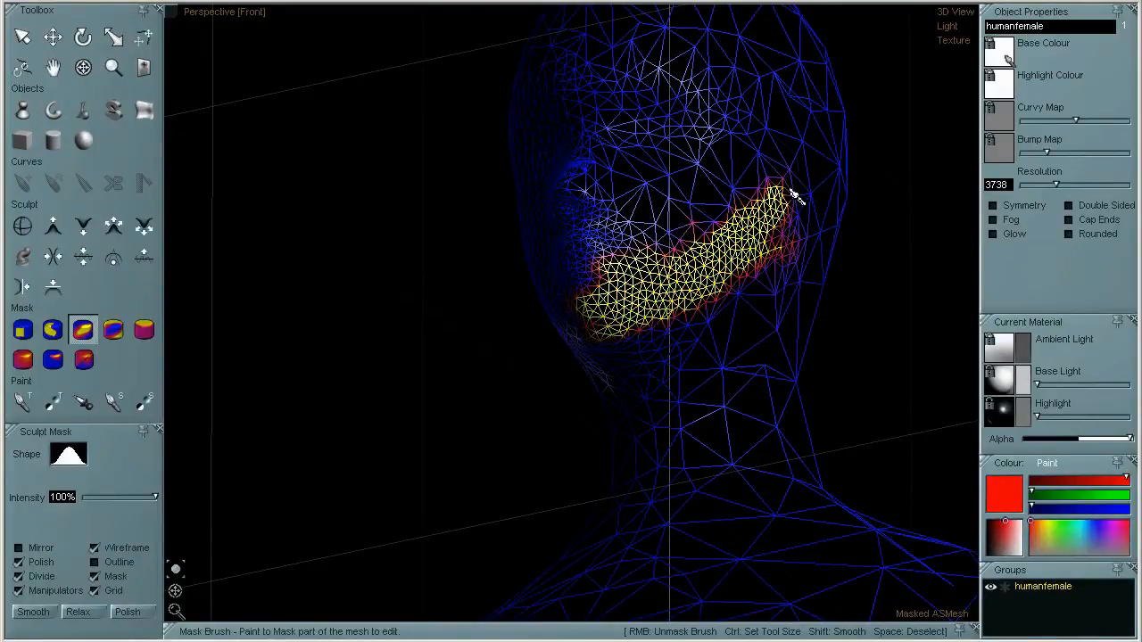
left_click_drag(792, 194, 826, 198)
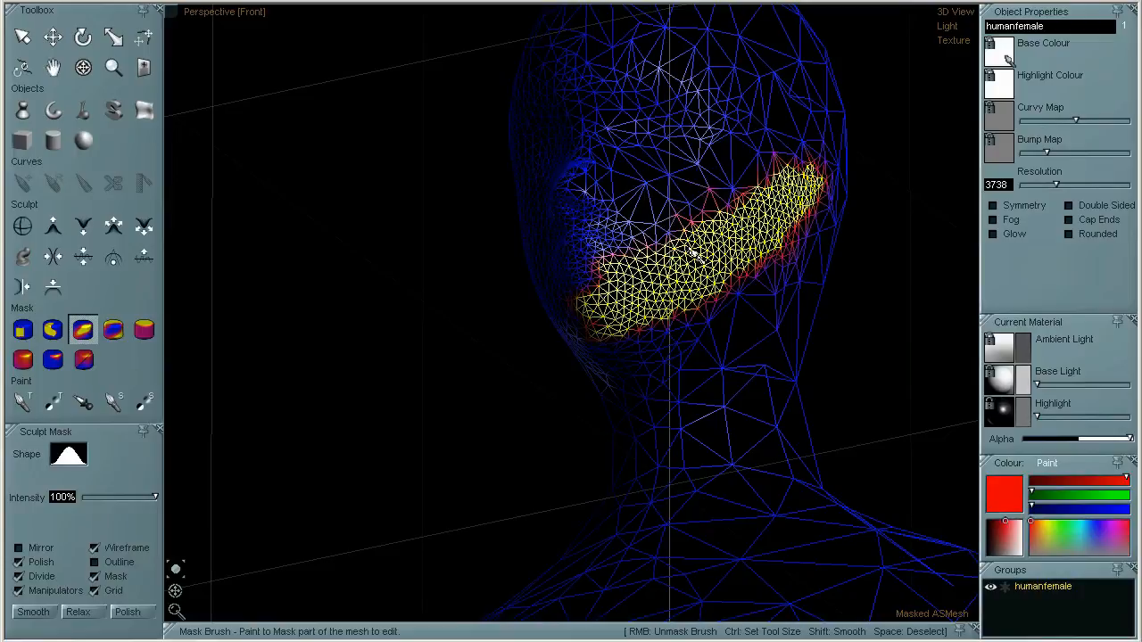
left_click(236, 4)
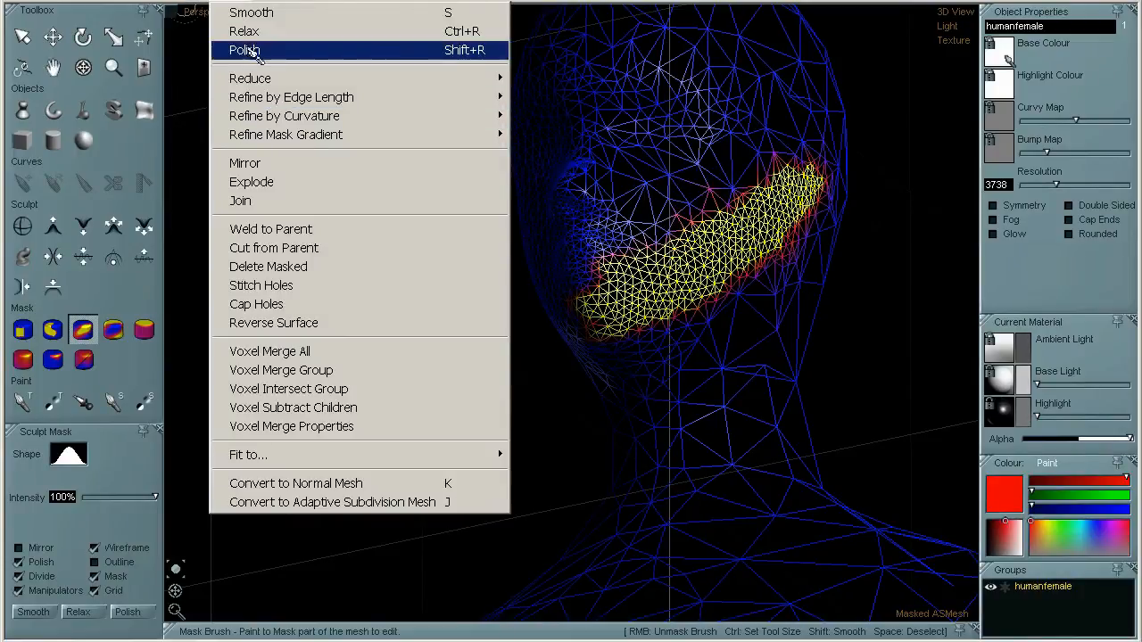
mouse_move(255, 78)
left_click(616, 191)
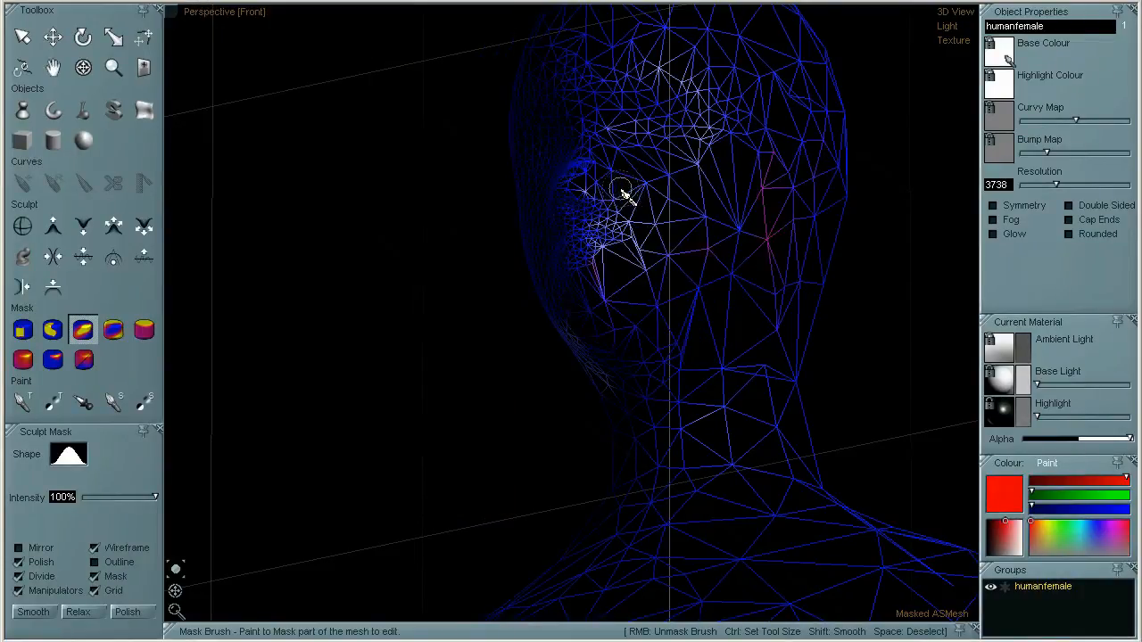
Inspect the whole reduced figure shaded without its wireframe, from several angles and distances
left_click(83, 67)
left_click_drag(553, 224, 722, 312)
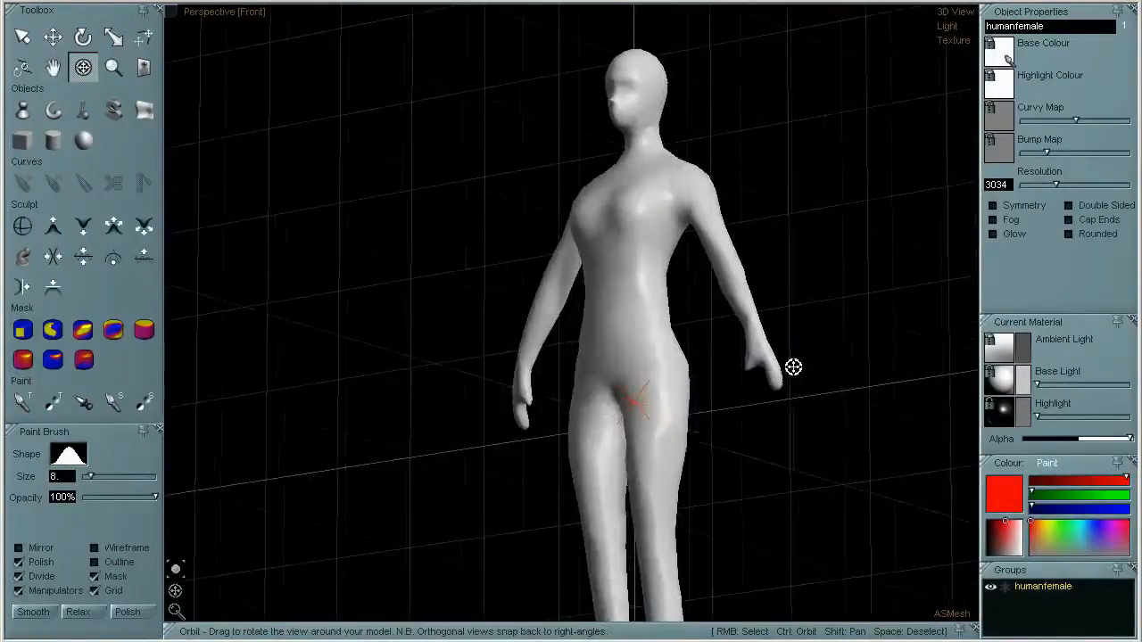
mouse_move(793, 366)
left_mouse_down()
mouse_move(824, 388)
mouse_move(844, 464)
mouse_move(771, 467)
left_mouse_up()
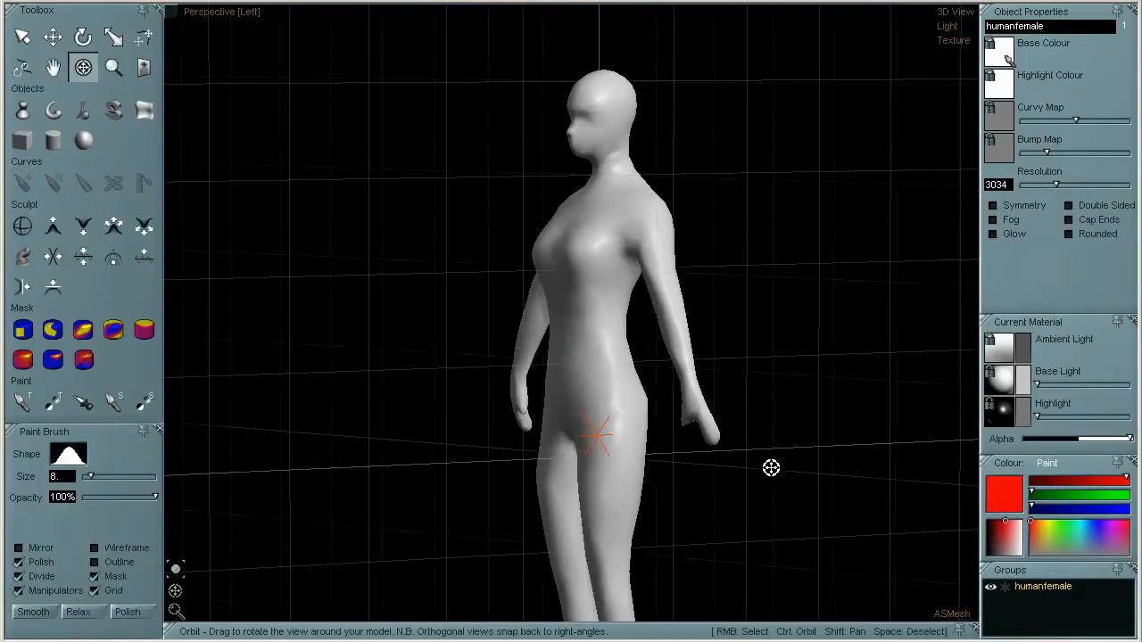
left_click_drag(835, 333, 777, 375)
scroll(770, 420, "down", 5)
left_click_drag(770, 420, 656, 331, "shift")
scroll(660, 333, "down", 2)
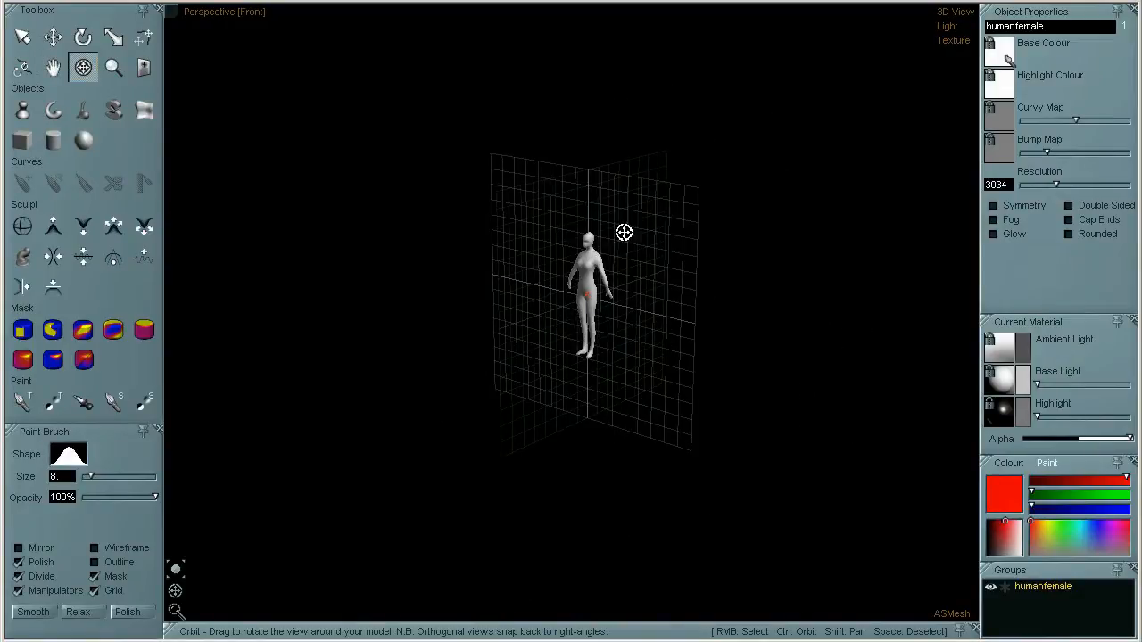
scroll(692, 339, "up", 4)
left_click_drag(587, 226, 866, 430, "shift")
scroll(811, 405, "up", 1)
left_click_drag(818, 367, 854, 244, "shift")
scroll(846, 300, "down", 2)
scroll(836, 295, "up", 2)
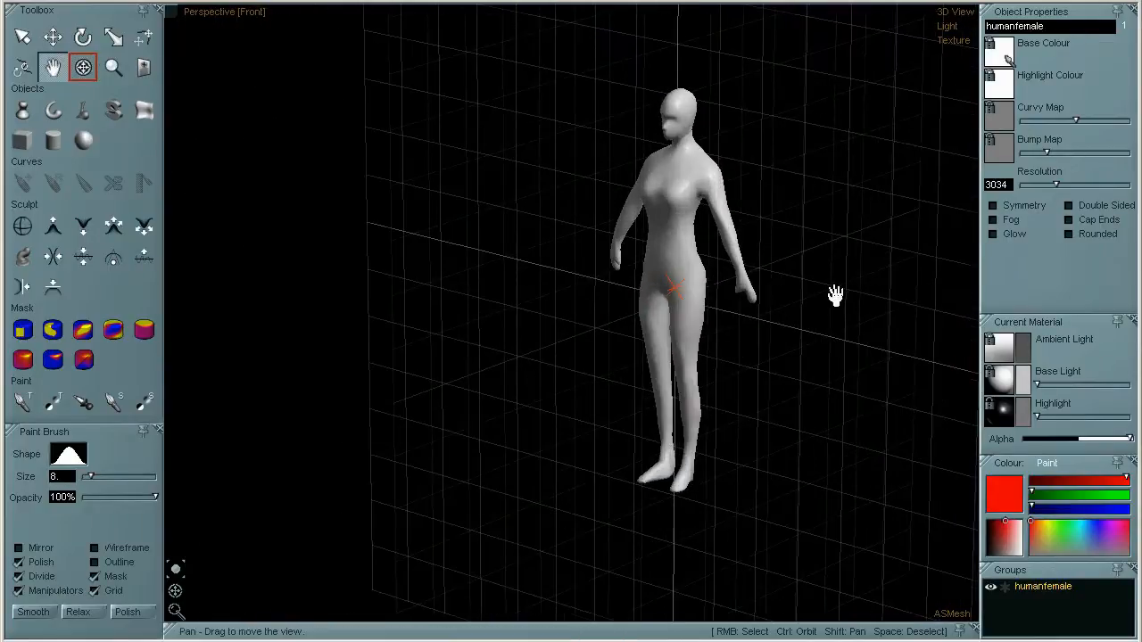
Examine the shaded head, chest and arms close up from both sides
middle_click_drag(835, 296, 792, 380)
scroll(792, 381, "up", 2)
middle_click_drag(753, 316, 820, 431)
scroll(839, 432, "up", 3)
middle_click_drag(699, 290, 834, 418)
scroll(786, 384, "up", 3)
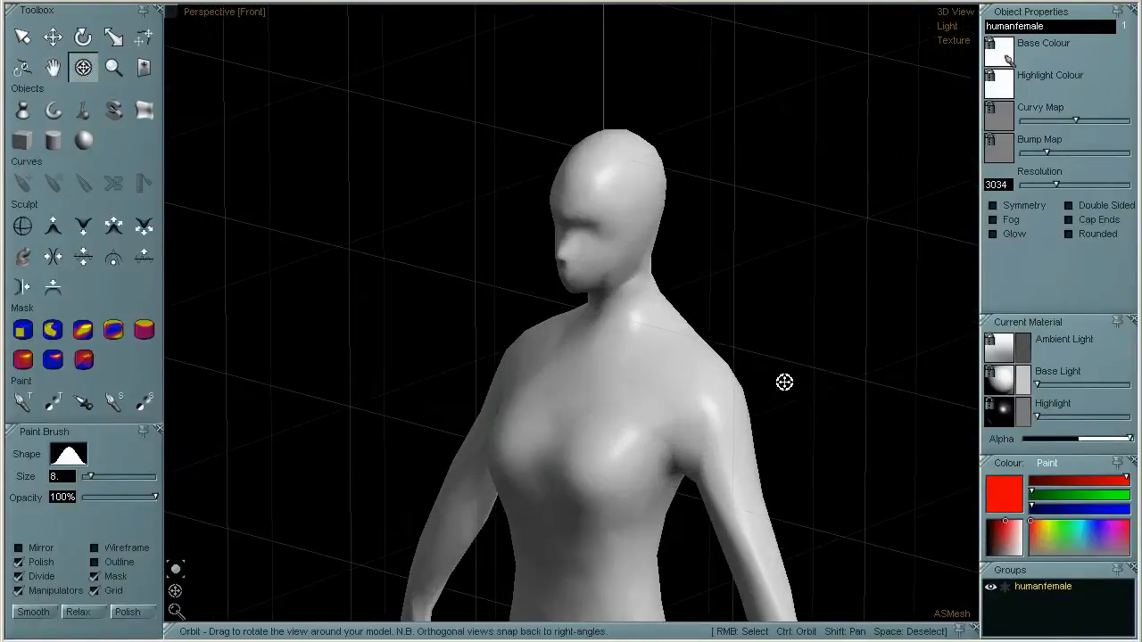
left_click_drag(826, 402, 867, 383)
left_click_drag(736, 396, 785, 383)
middle_click_drag(838, 400, 605, 279)
scroll(604, 279, "up", 2)
scroll(606, 281, "down", 2)
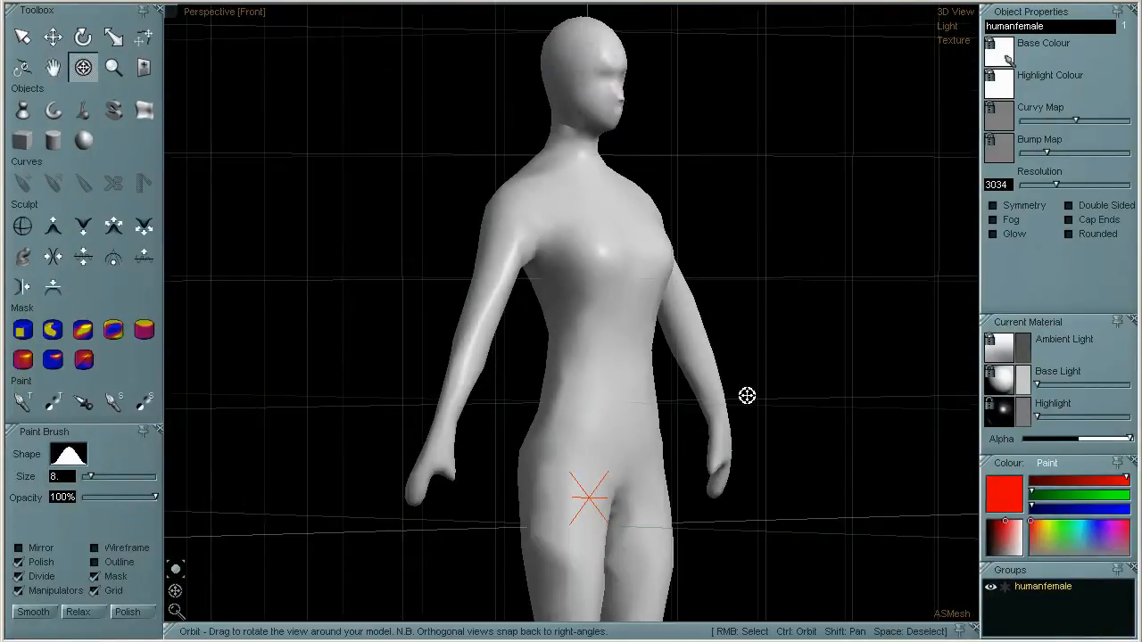
scroll(755, 398, "down", 3)
Examine the wireframe of both legs from the hips to the feet, from the front, back and sides
left_click_drag(872, 469, 758, 415)
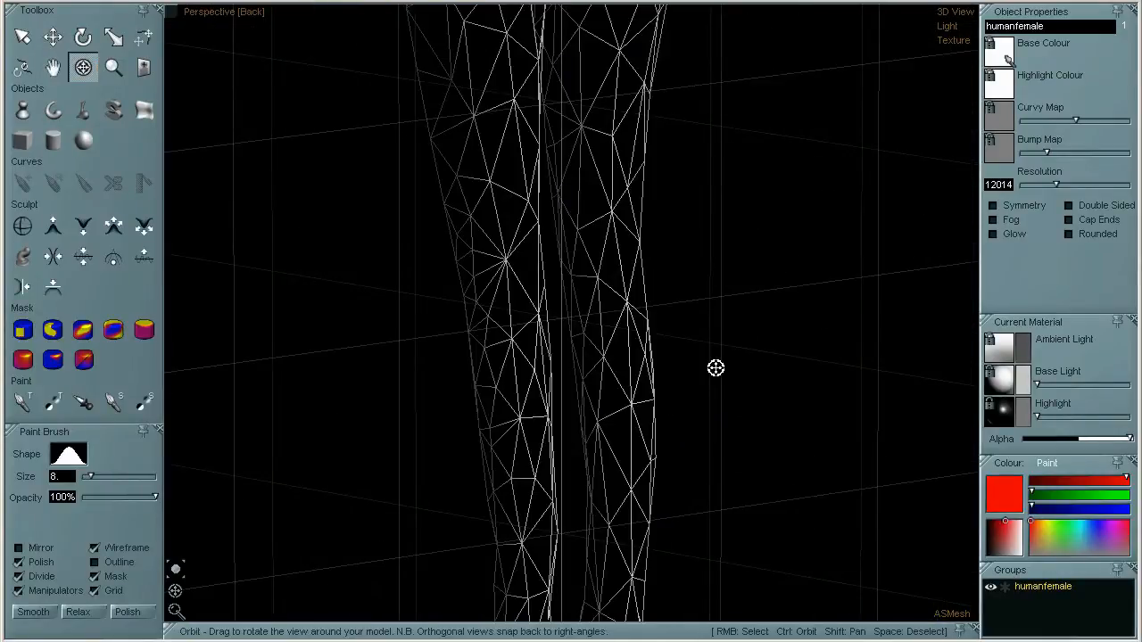
left_click_drag(722, 300, 648, 316)
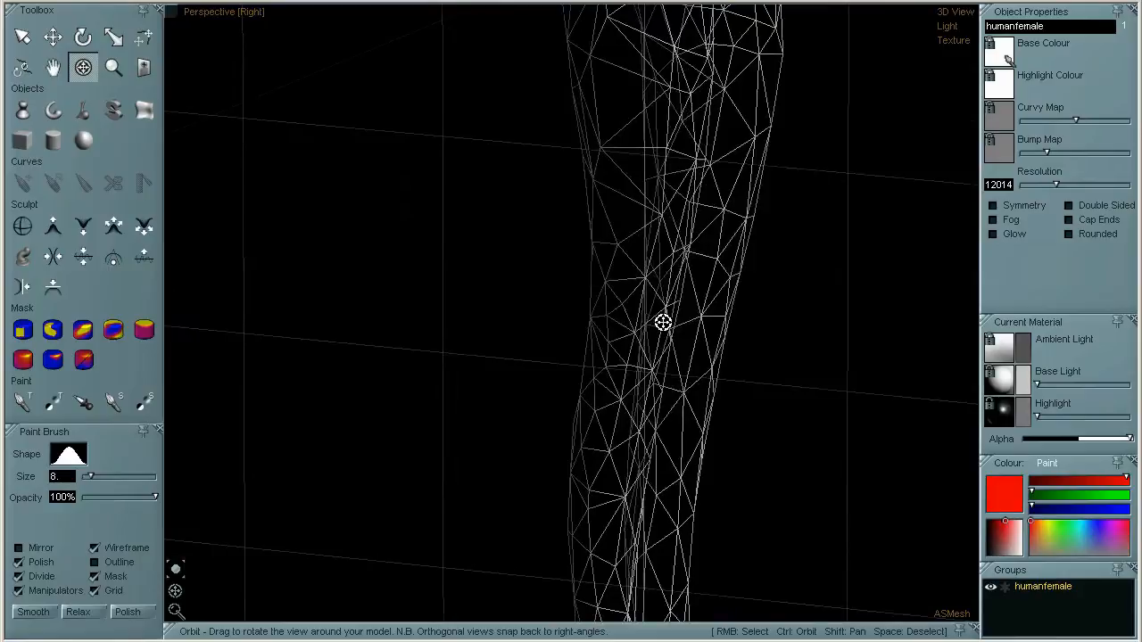
left_click_drag(811, 390, 713, 369)
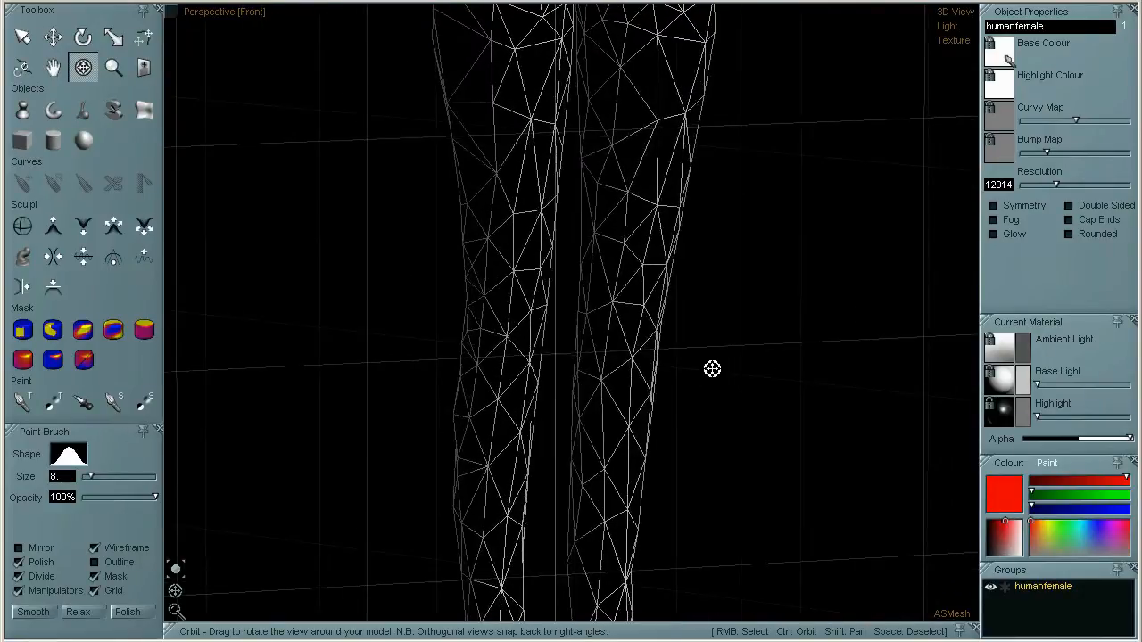
left_click_drag(554, 331, 548, 232)
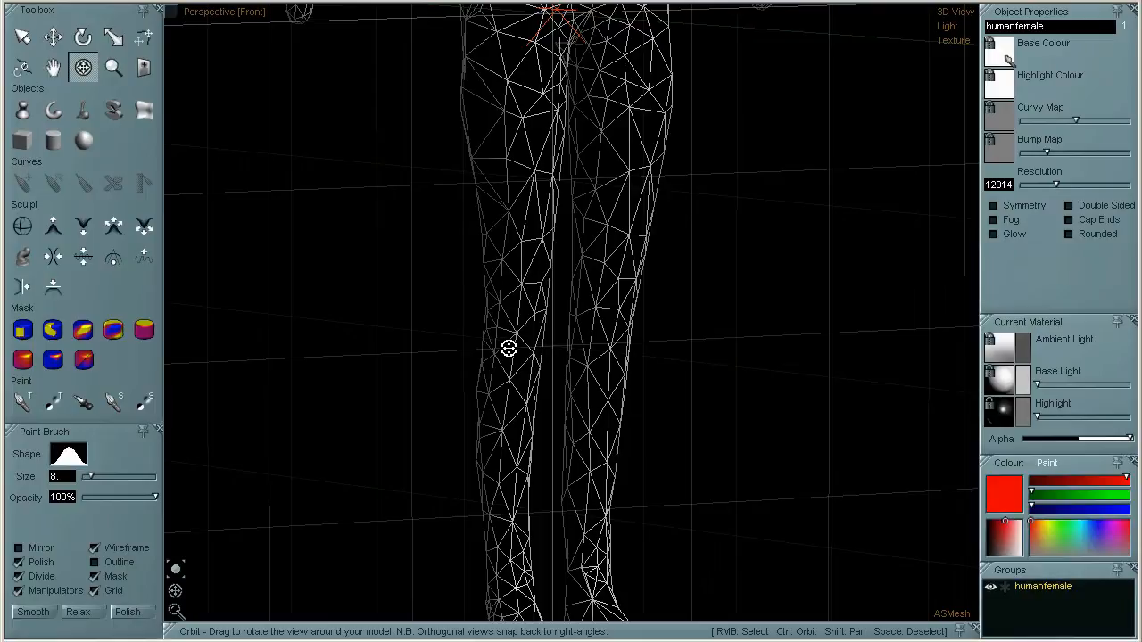
left_click_drag(353, 305, 659, 283)
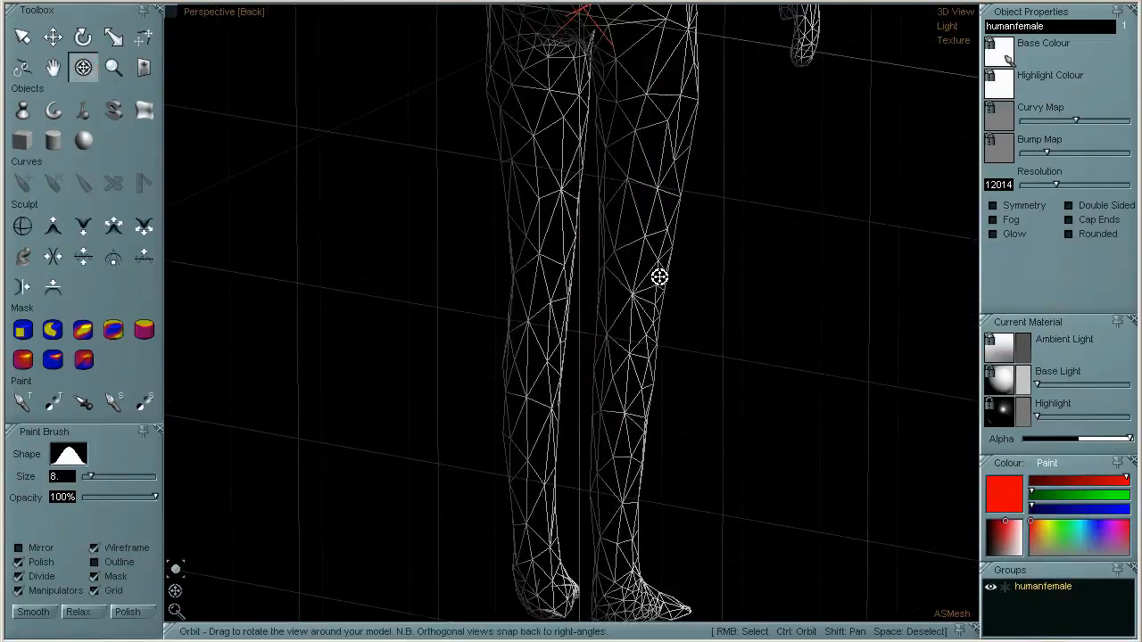
mouse_move(744, 295)
left_mouse_down()
mouse_move(726, 298)
mouse_move(746, 286)
left_mouse_up()
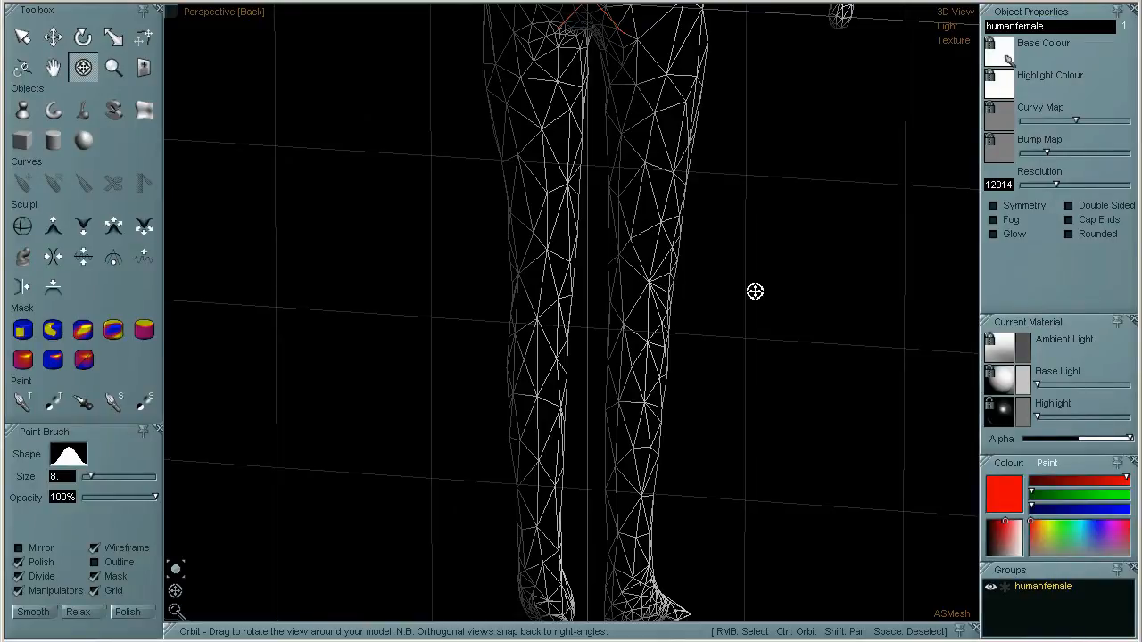
left_click_drag(755, 291, 732, 318)
scroll(746, 314, "up", 3)
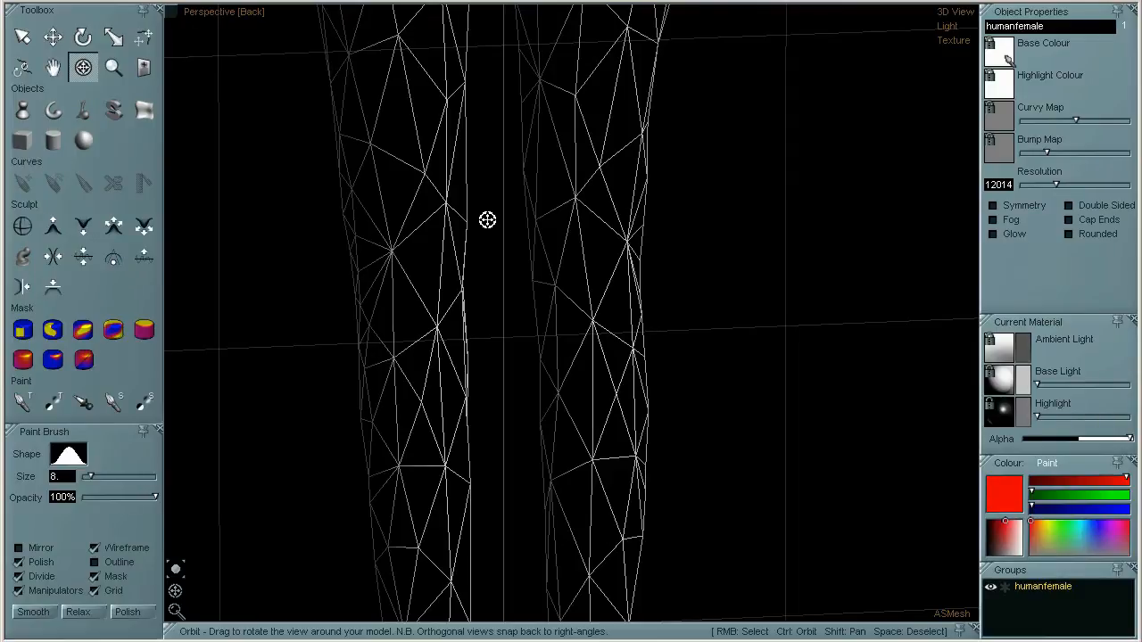
left_click_drag(879, 311, 622, 303)
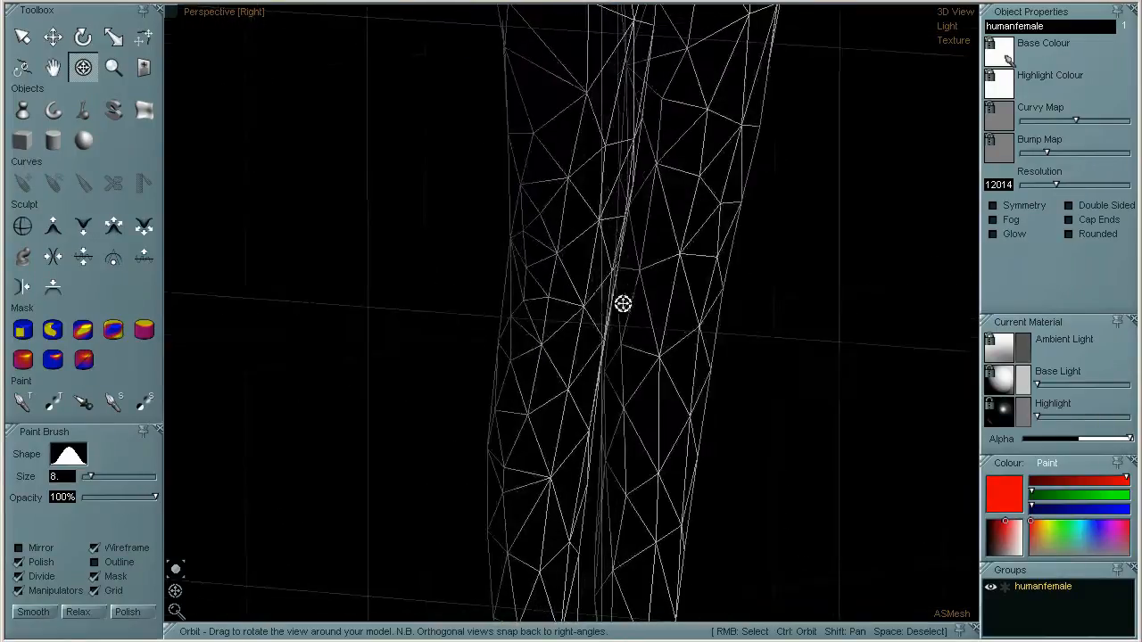
left_click_drag(704, 323, 627, 306)
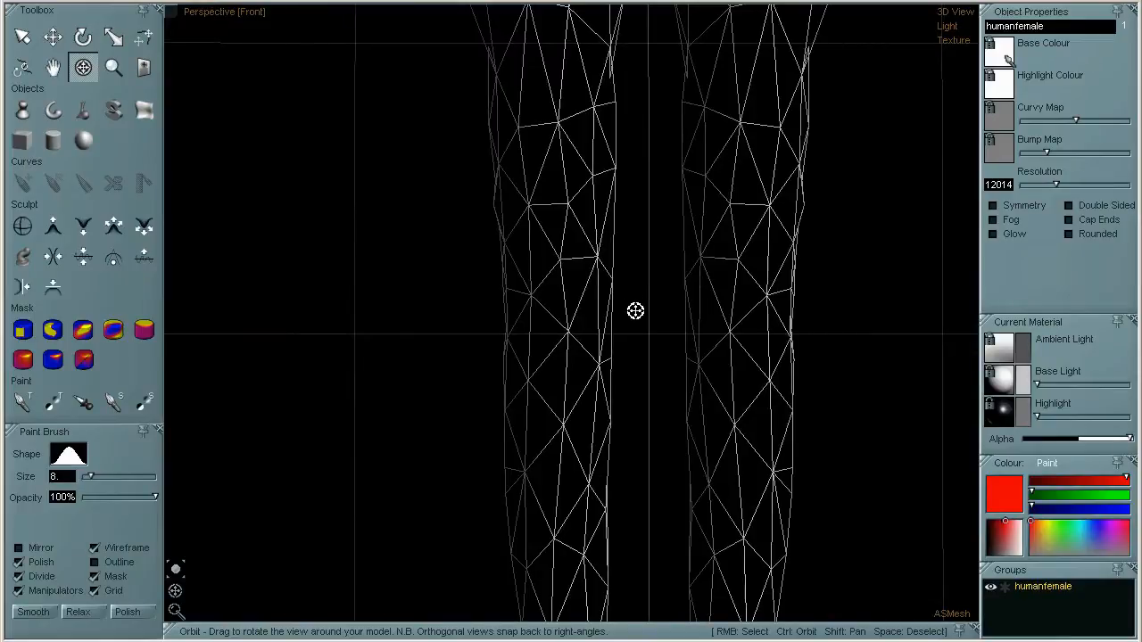
scroll(636, 310, "down", 3)
left_click_drag(794, 318, 683, 316)
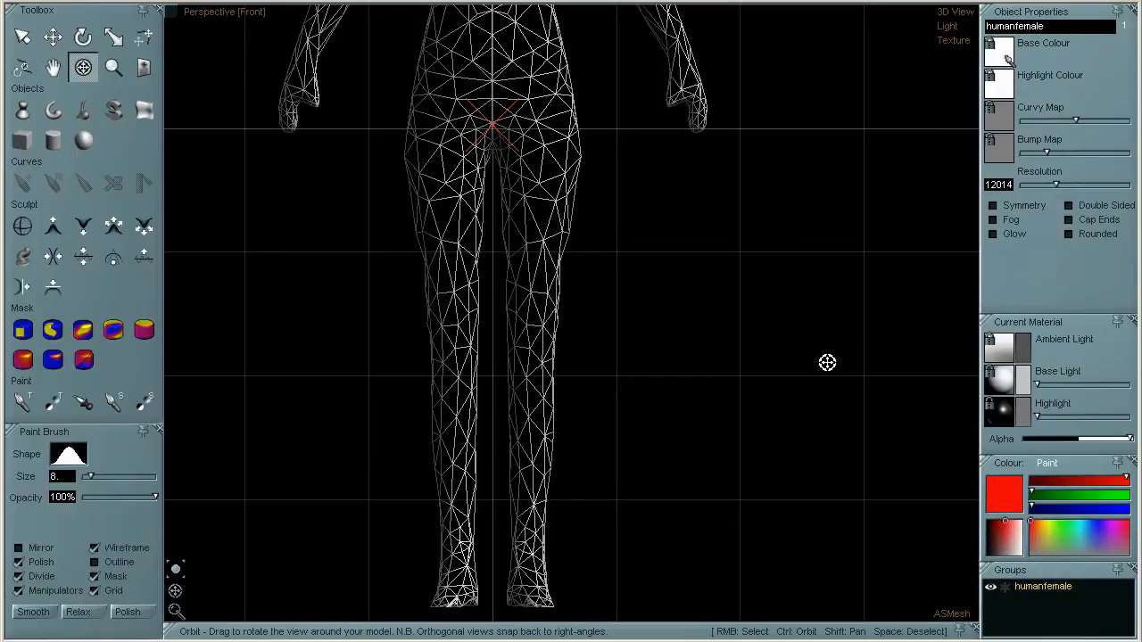
mouse_move(731, 312)
left_mouse_down()
mouse_move(648, 377)
mouse_move(779, 316)
mouse_move(696, 334)
mouse_move(757, 333)
mouse_move(767, 330)
mouse_move(583, 365)
mouse_move(583, 354)
mouse_move(740, 336)
mouse_move(686, 321)
mouse_move(710, 316)
left_mouse_up()
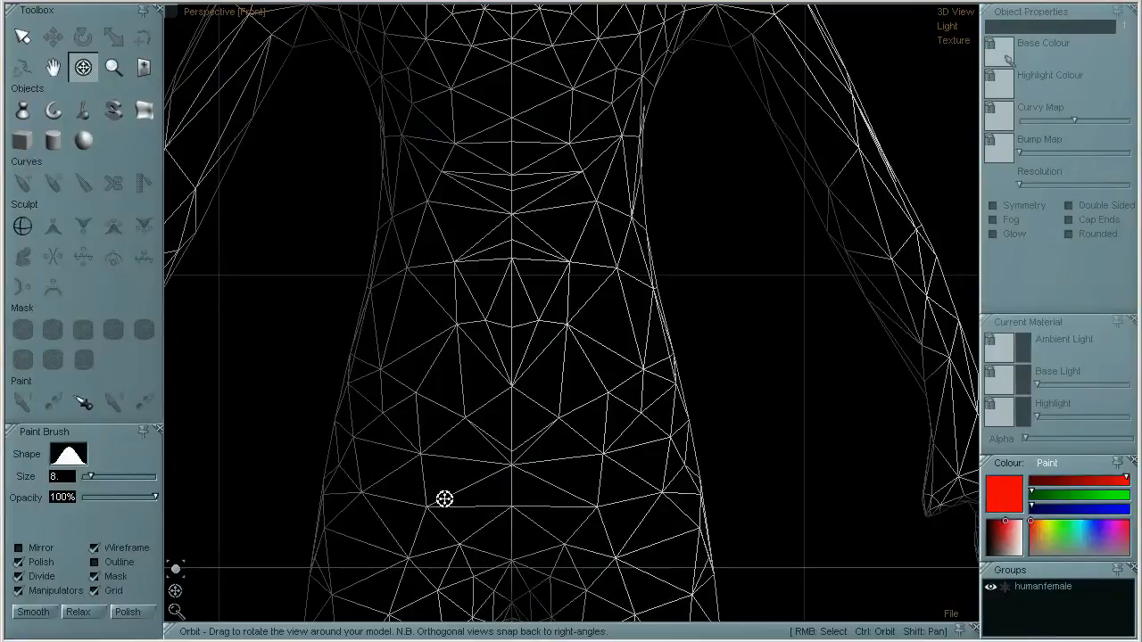
Mask a small patch at the centre of the figure's belly with the Mask Brush and delete the masked mesh
left_click(1038, 587)
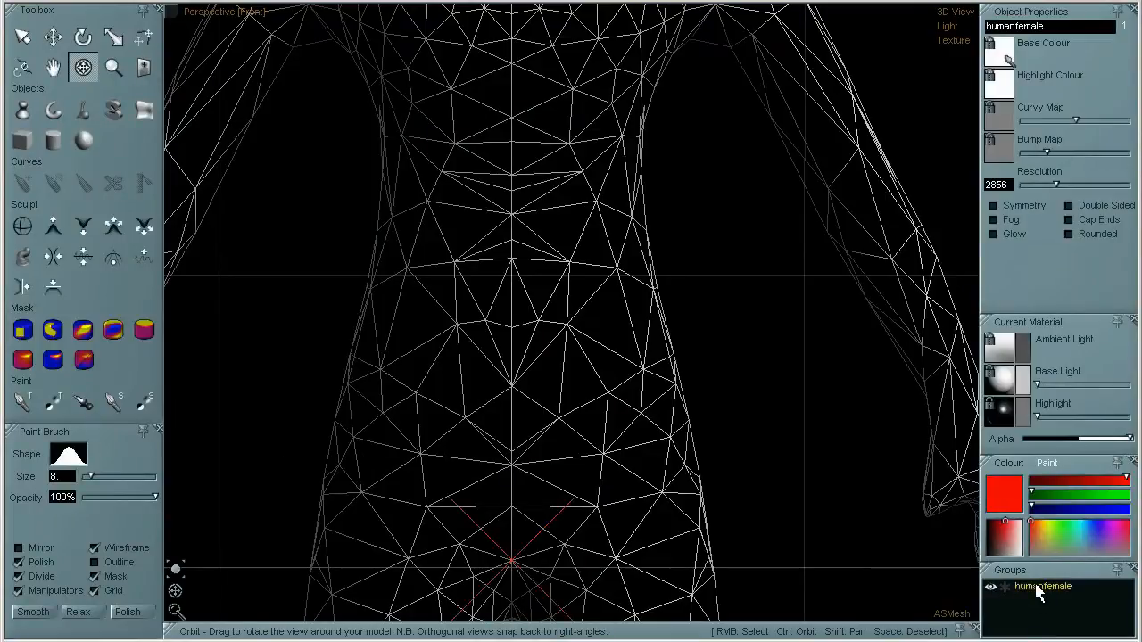
left_click(83, 332)
mouse_move(520, 324)
left_mouse_down()
mouse_move(516, 343)
mouse_move(533, 327)
mouse_move(498, 319)
left_mouse_up()
key("Delete")
key("Delete")
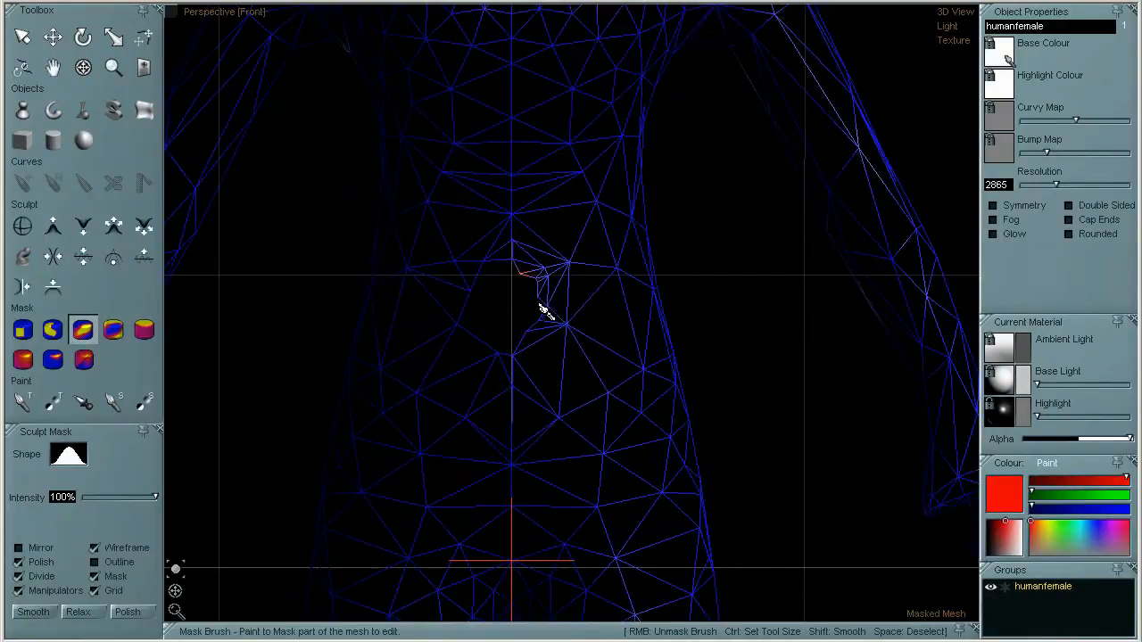
mouse_move(528, 343)
left_mouse_down()
mouse_move(553, 334)
mouse_move(532, 270)
mouse_move(551, 320)
left_mouse_up()
key("Delete")
key("Delete")
key("Delete")
key("space")
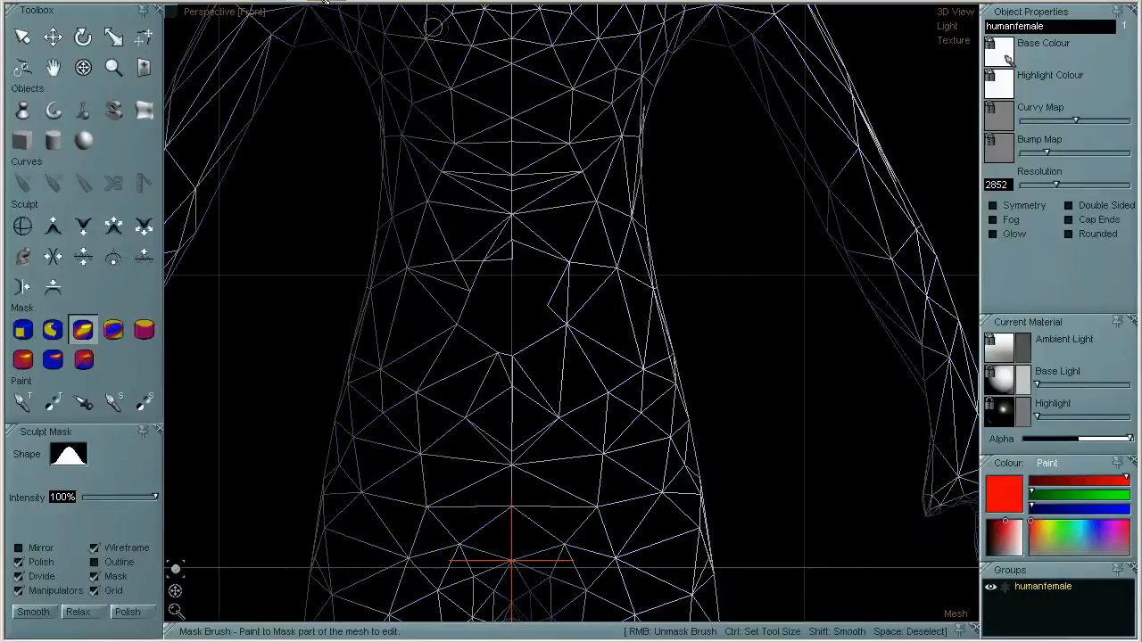
Fill the hole in the belly, clear the mask and mirror the mesh so both halves match
left_click(327, 3)
left_click(247, 283)
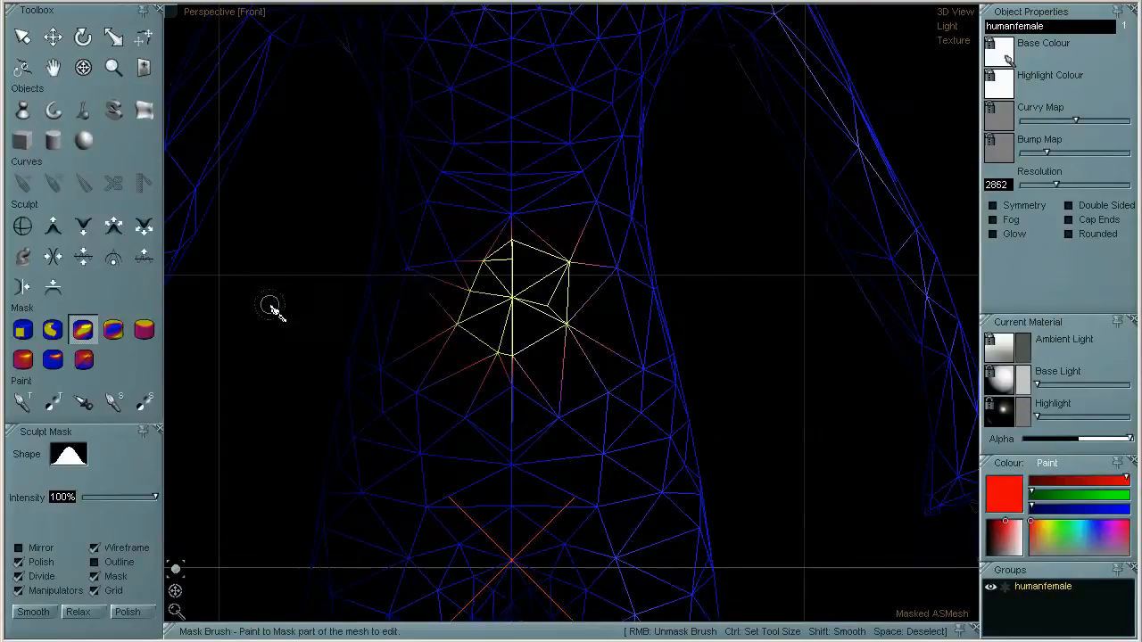
key("space")
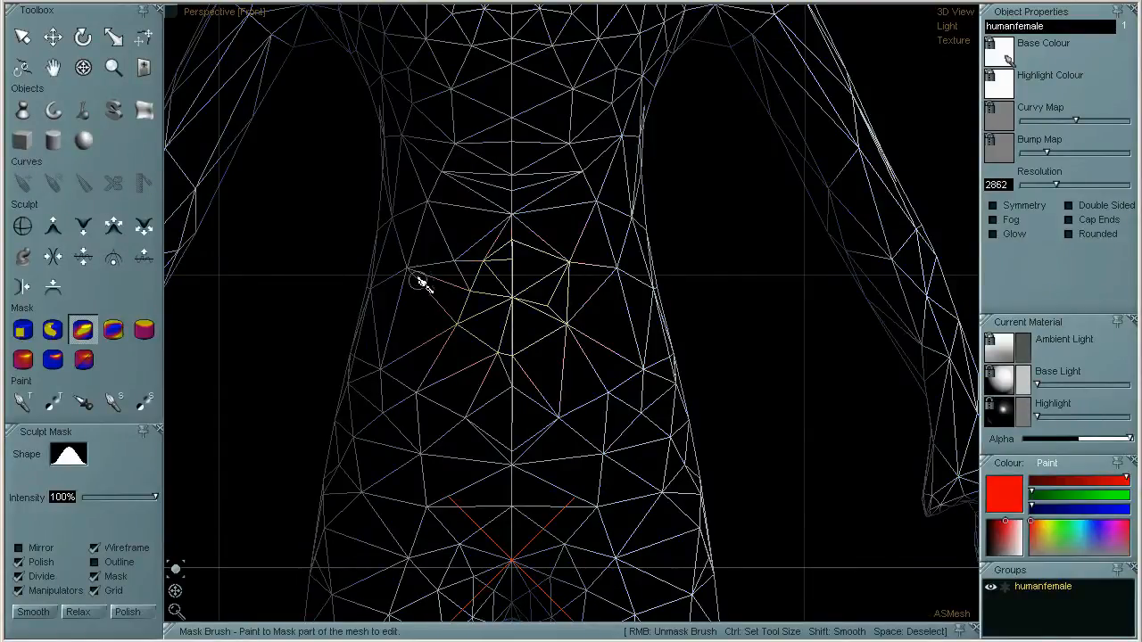
left_click(234, 7)
left_click(499, 183)
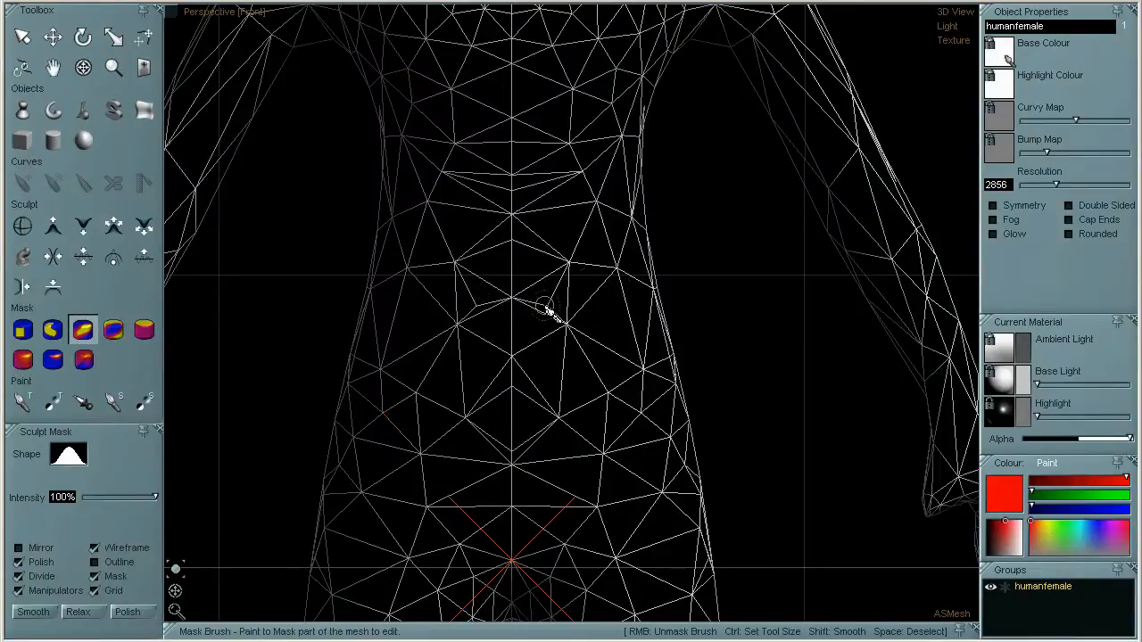
Inspect the wireframe of the torso and arms from the side and the head and neck close up
left_click(83, 68)
left_click_drag(714, 339, 793, 390)
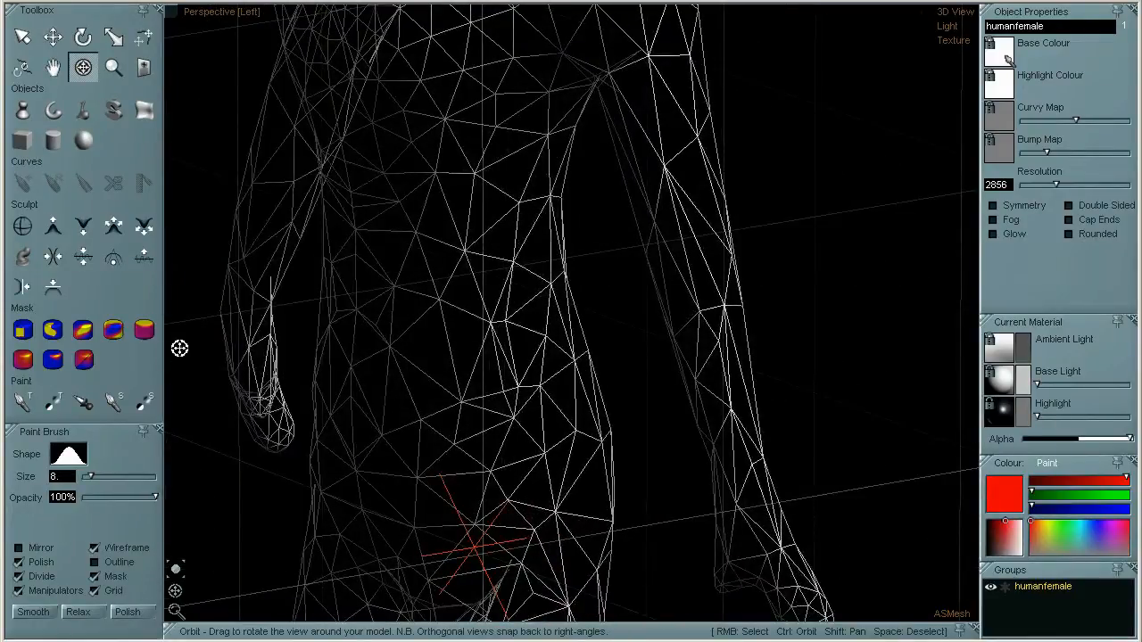
left_click(84, 332)
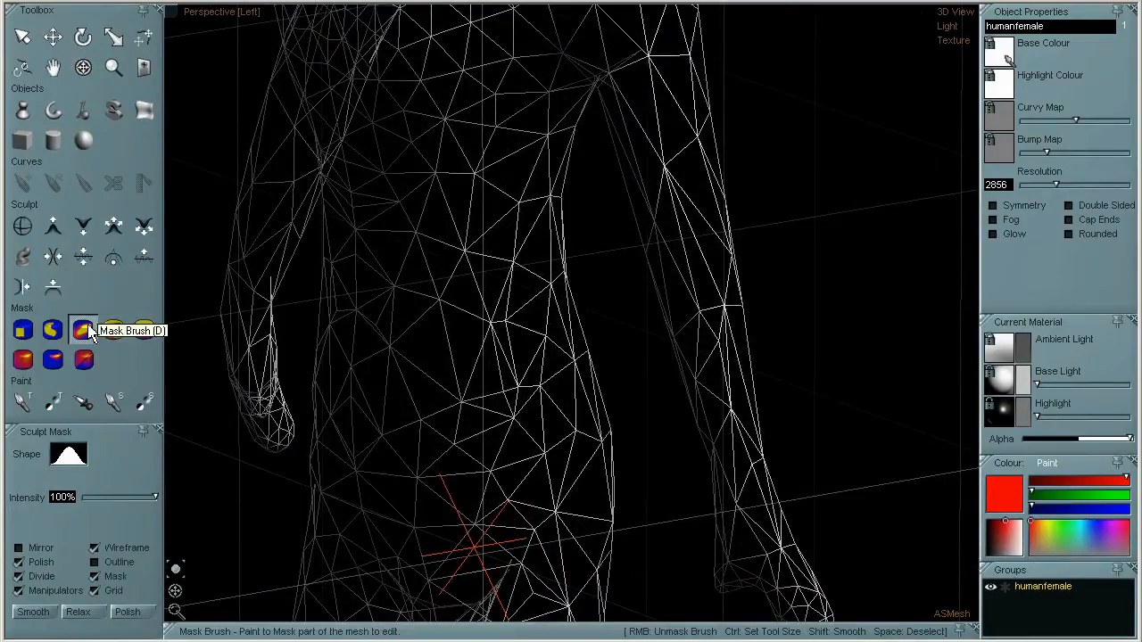
left_click(78, 69)
scroll(434, 500, "down", 4)
left_click_drag(621, 441, 722, 403)
left_click(40, 8)
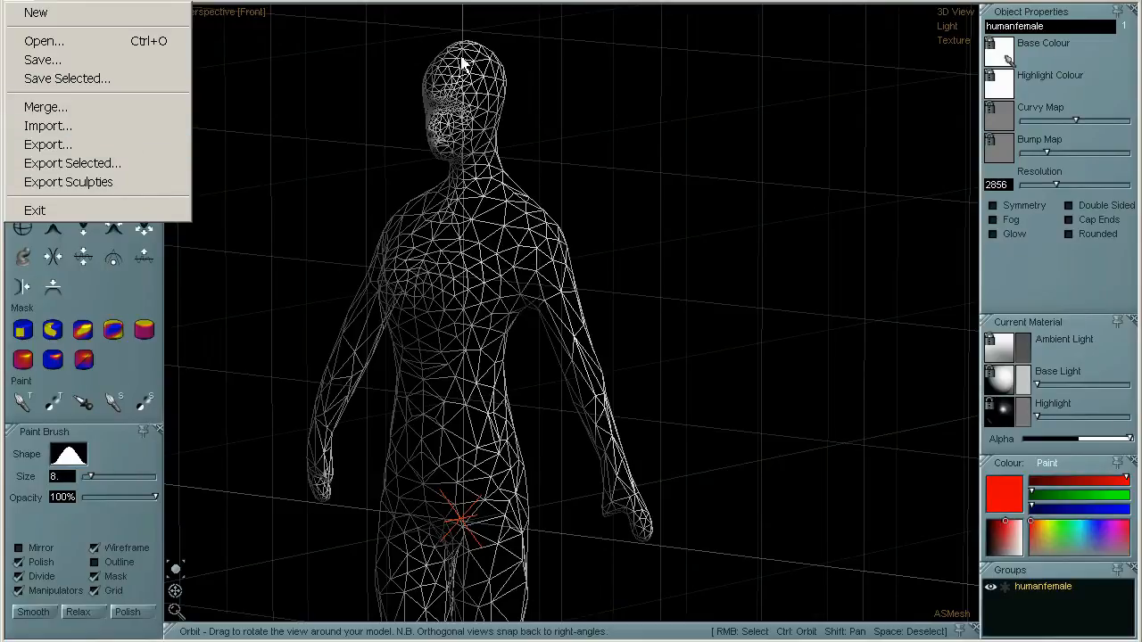
left_click(642, 108)
left_click_drag(674, 195, 711, 244, "shift")
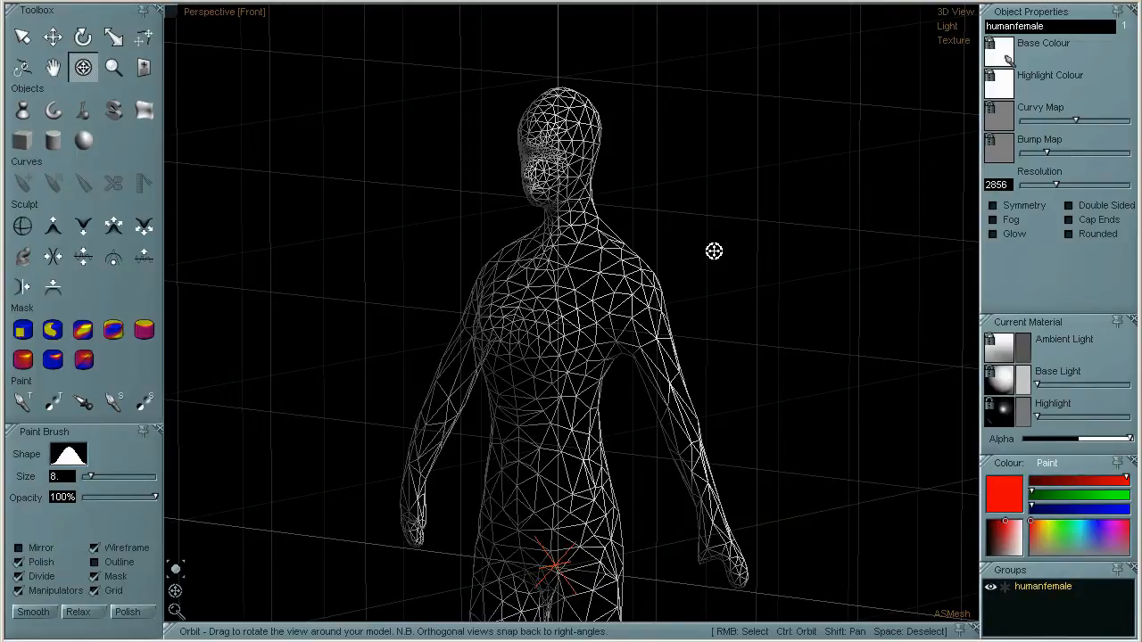
scroll(714, 252, "up", 3)
left_click_drag(555, 132, 714, 243, "shift")
scroll(714, 243, "up", 4)
left_click_drag(571, 166, 683, 231, "shift")
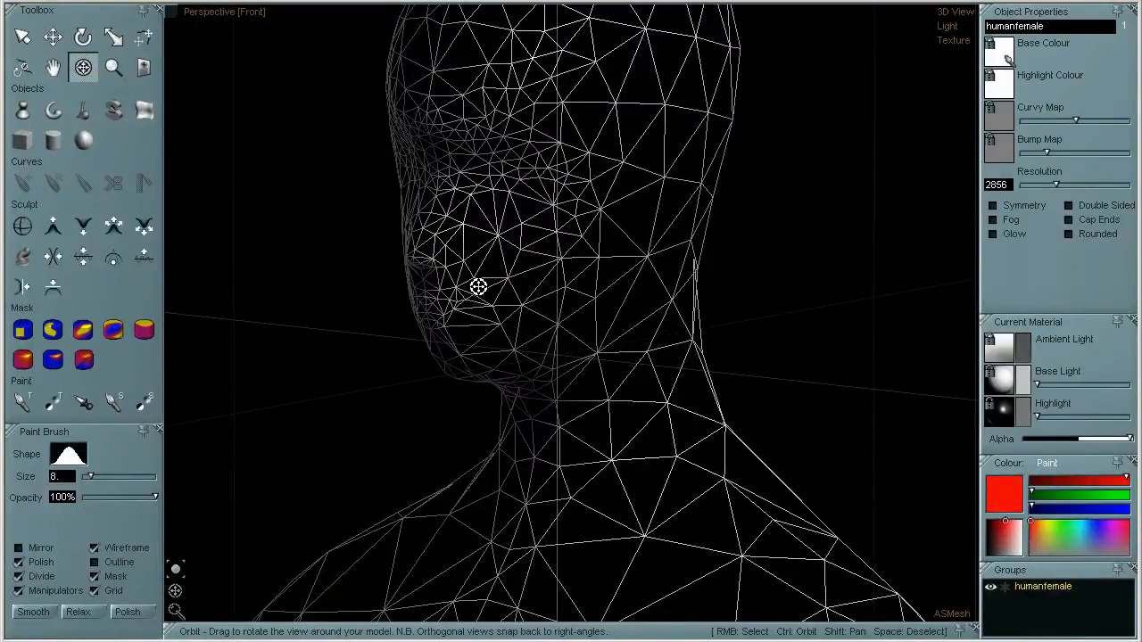
Hide the wireframe and inspect the shaded head, torso, hips and arms from several angles
left_click(95, 547)
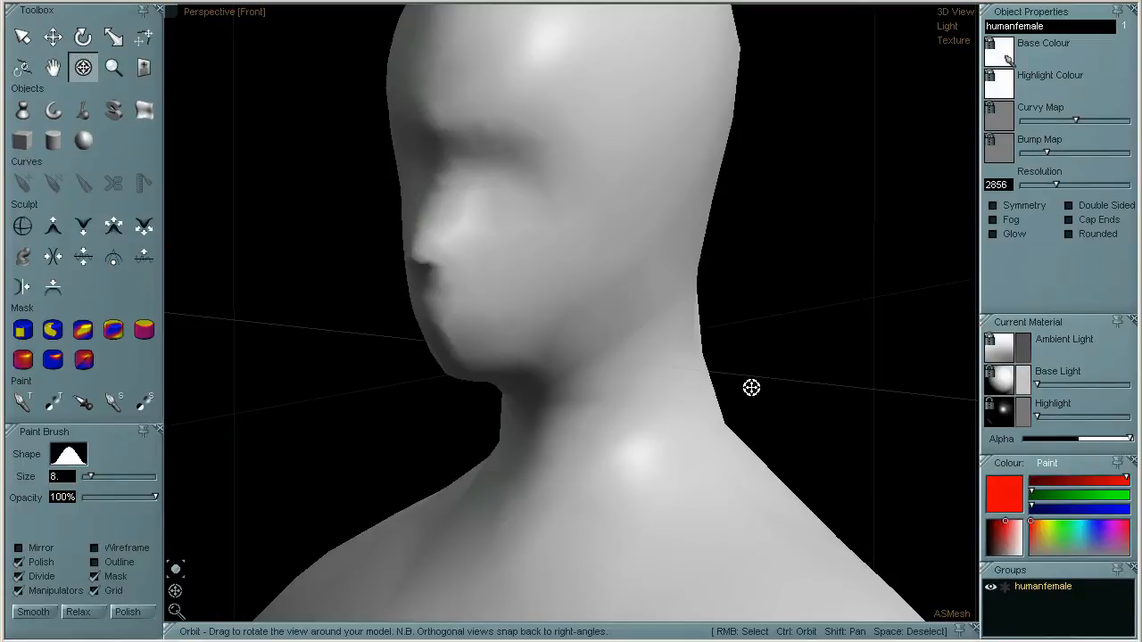
scroll(767, 397, "down", 3)
left_click_drag(783, 409, 688, 165, "shift")
scroll(721, 356, "up", 4)
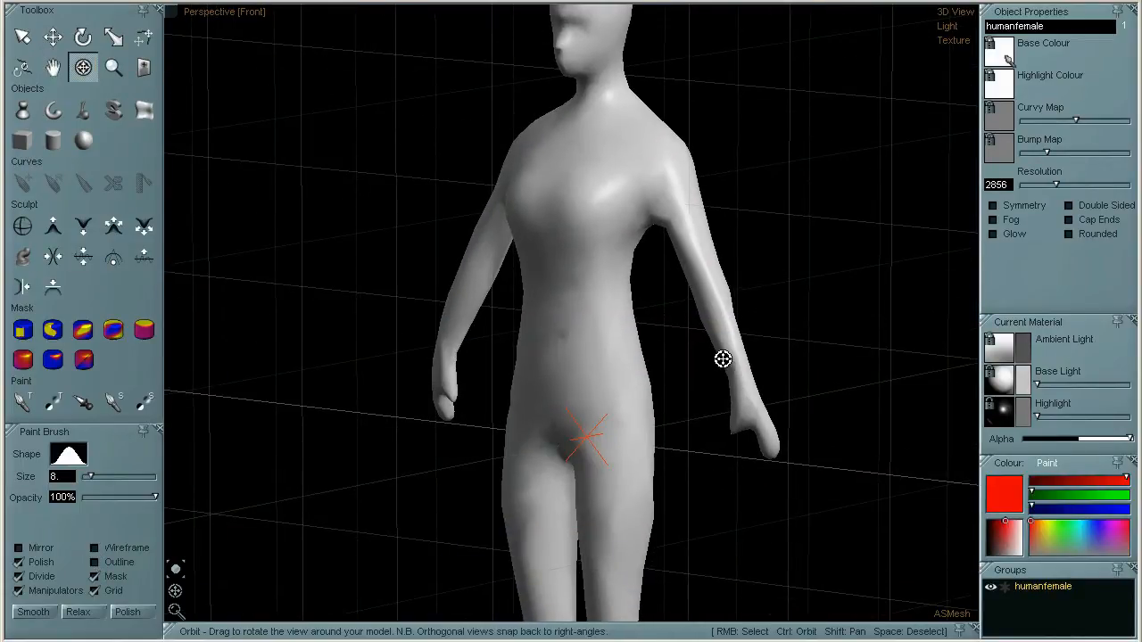
left_click_drag(782, 381, 630, 400)
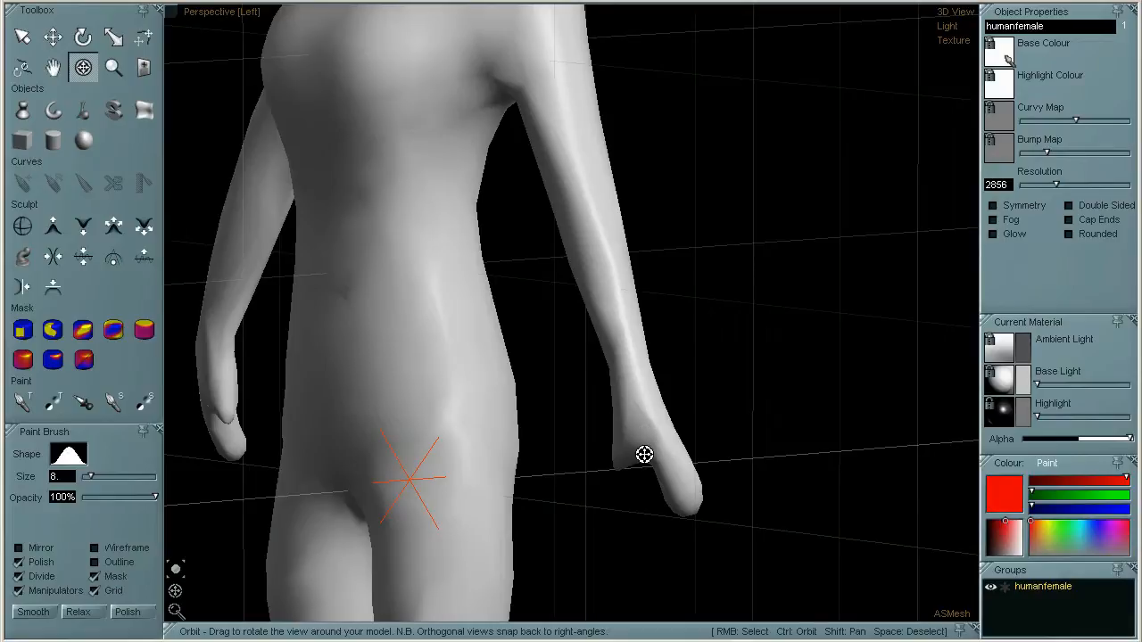
mouse_move(806, 436)
left_mouse_down()
mouse_move(556, 446)
mouse_move(690, 384)
mouse_move(631, 377)
left_mouse_up()
Show the wireframe again and brush the upper back between the shoulders with the Smooth sculpt tool
left_click(95, 548)
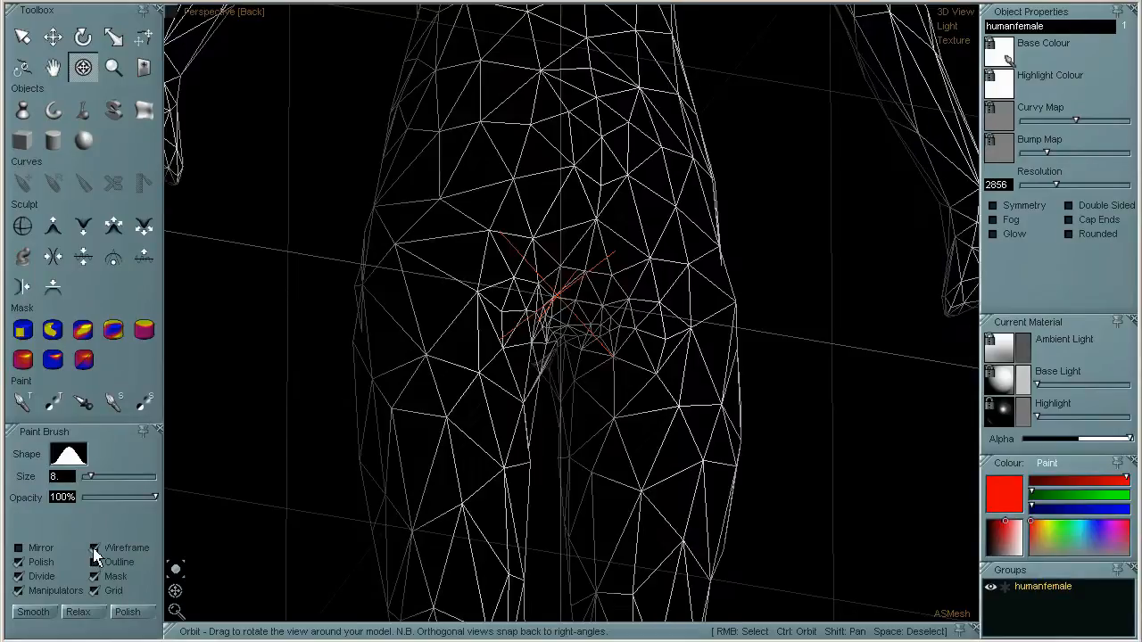
left_click_drag(214, 200, 572, 395)
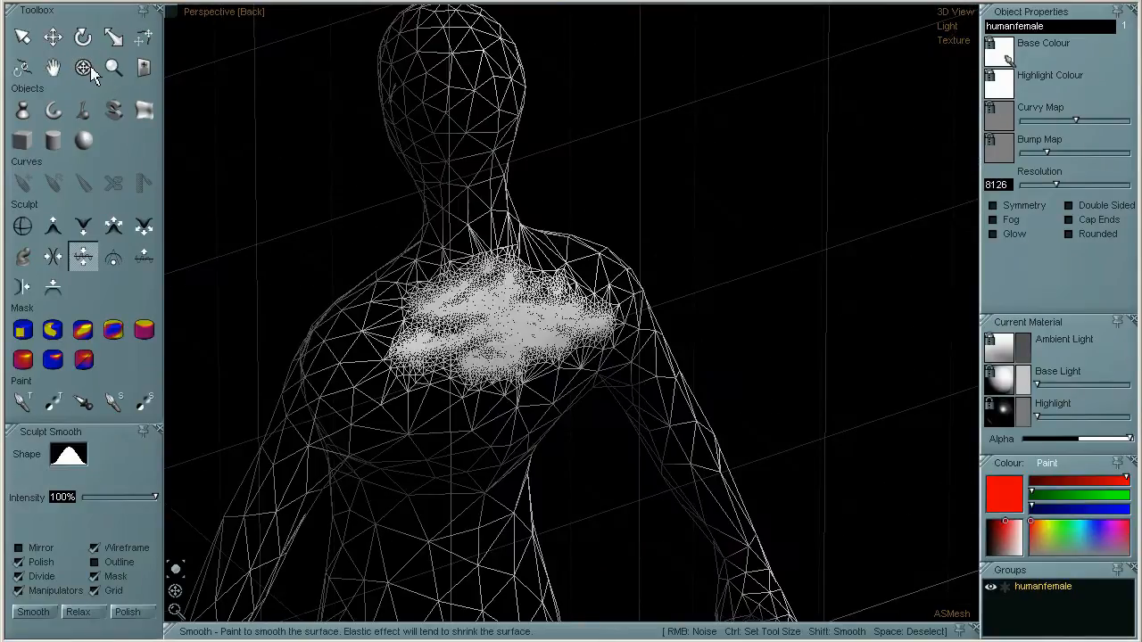
left_click(83, 67)
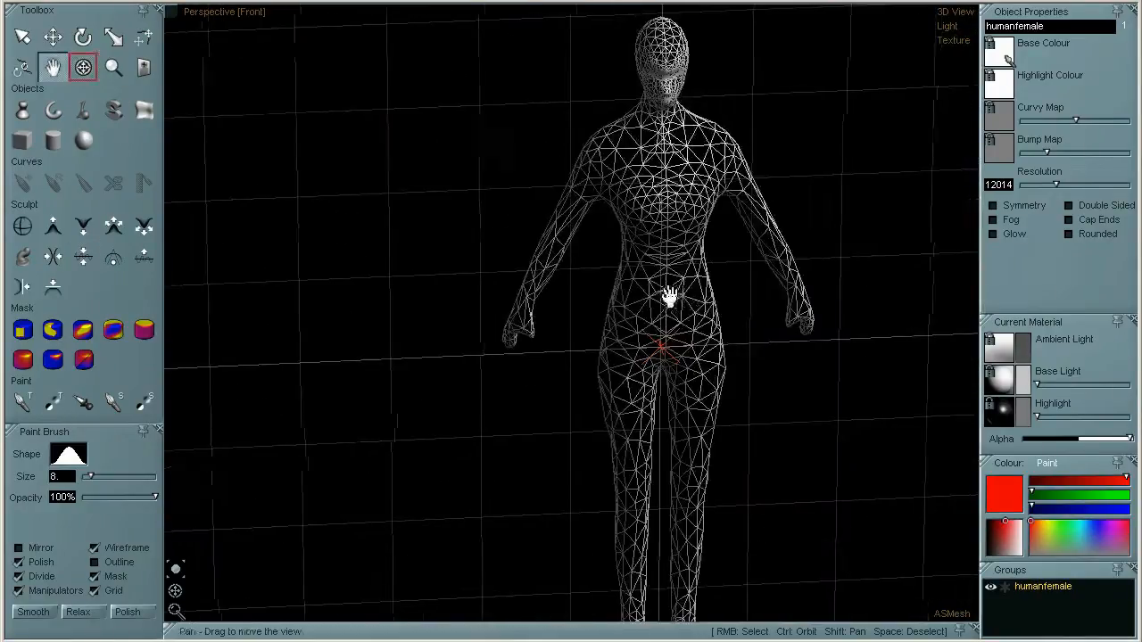
Examine the wireframe of the chest, head and smoothed upper back from the side at different distances
left_click_drag(669, 297, 492, 357, "shift")
scroll(491, 356, "up", 5)
left_click_drag(532, 313, 341, 367)
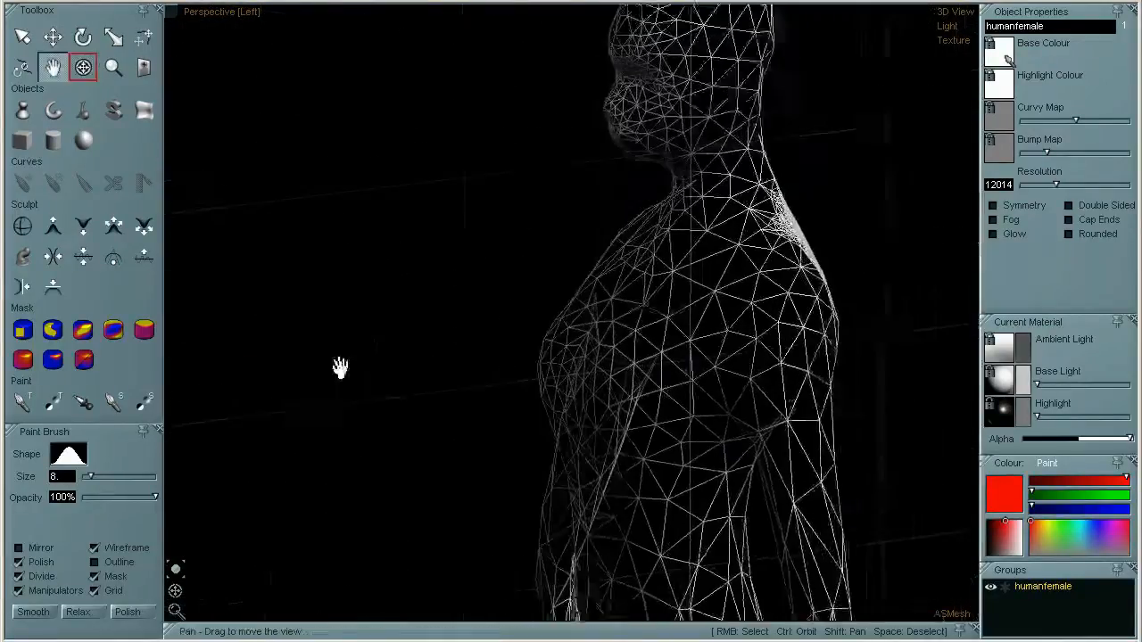
scroll(347, 370, "down", 5)
scroll(403, 364, "up", 2)
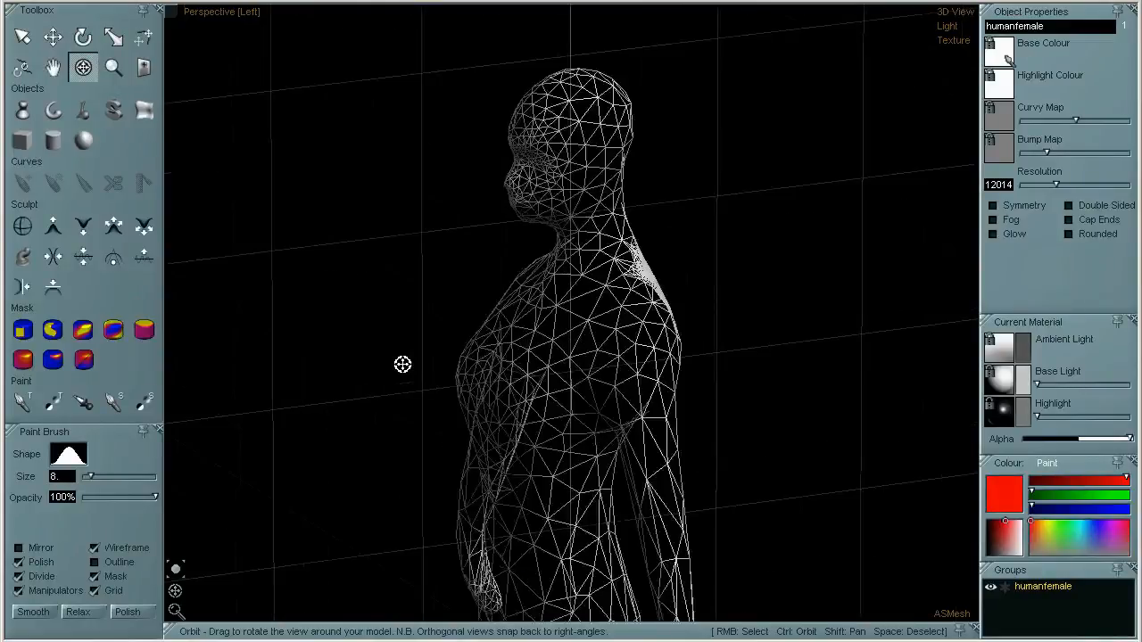